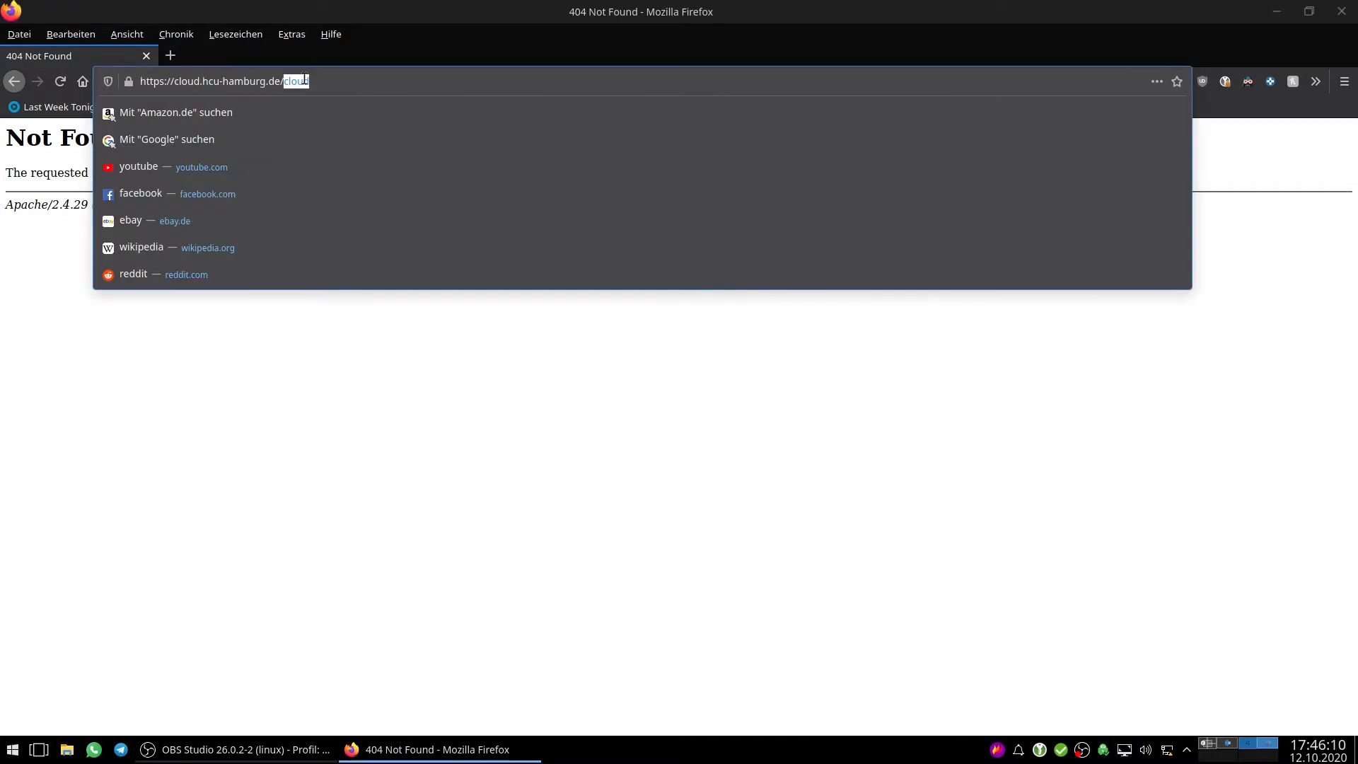
Correct the address to cloud.hcu-hamburg.de/nextcloud to load the HCU Filecloud login page
type("nextcloud")
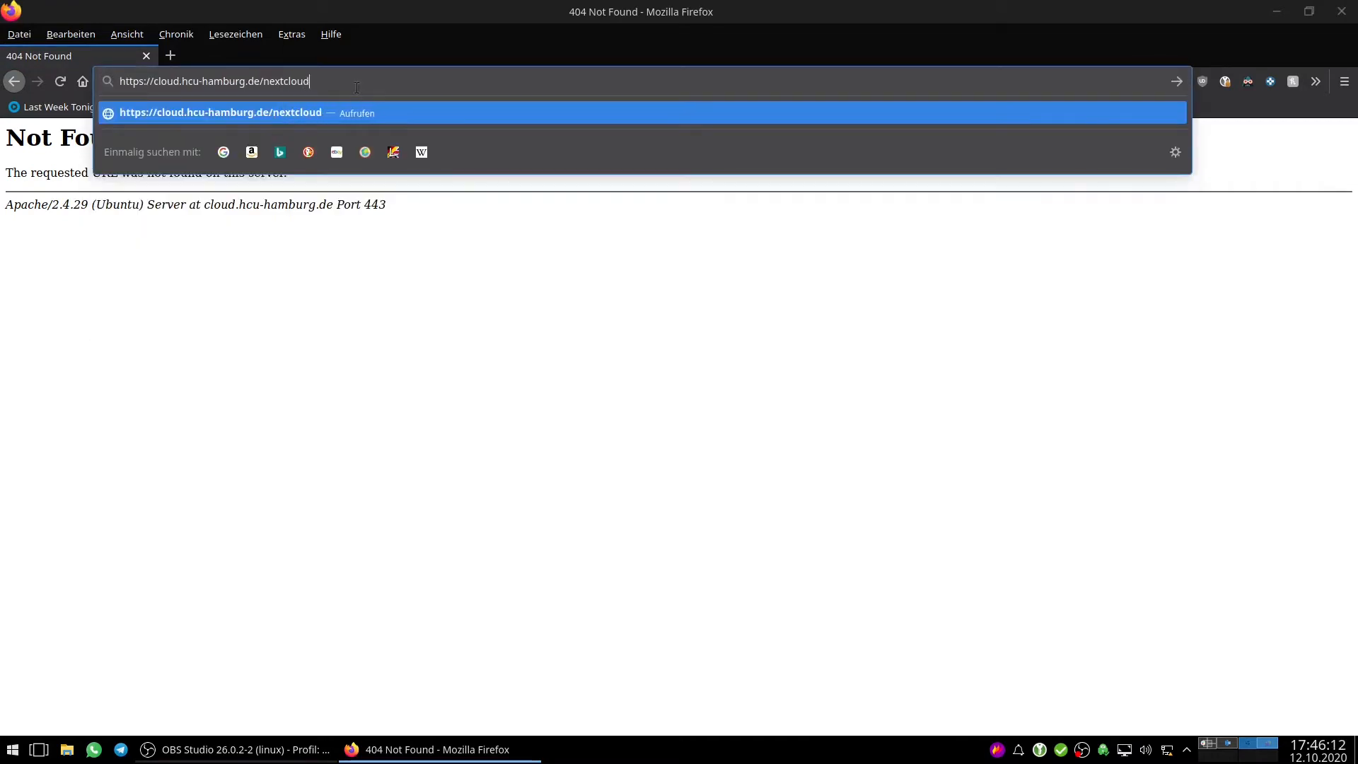
key("Return")
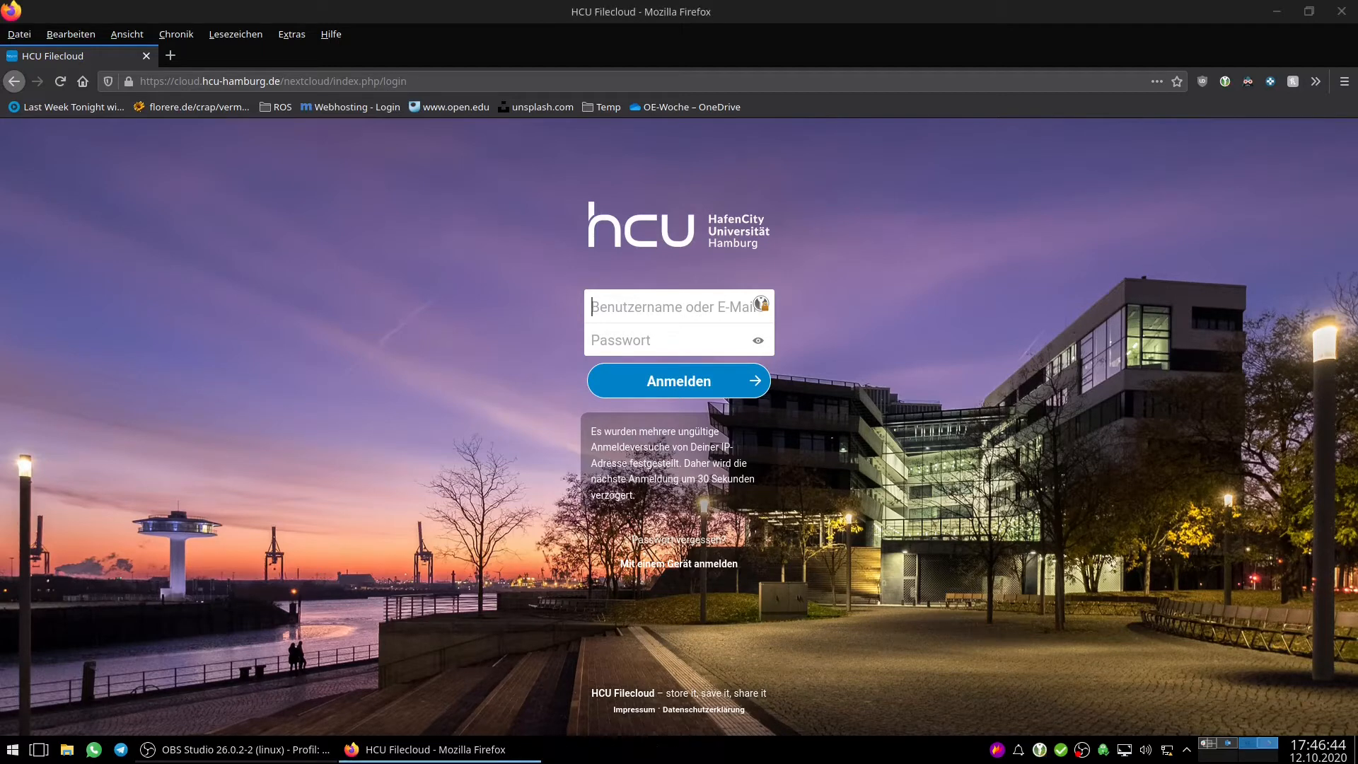
Sign in with the saved login and scroll through the Files list of folders and files
left_click(678, 335)
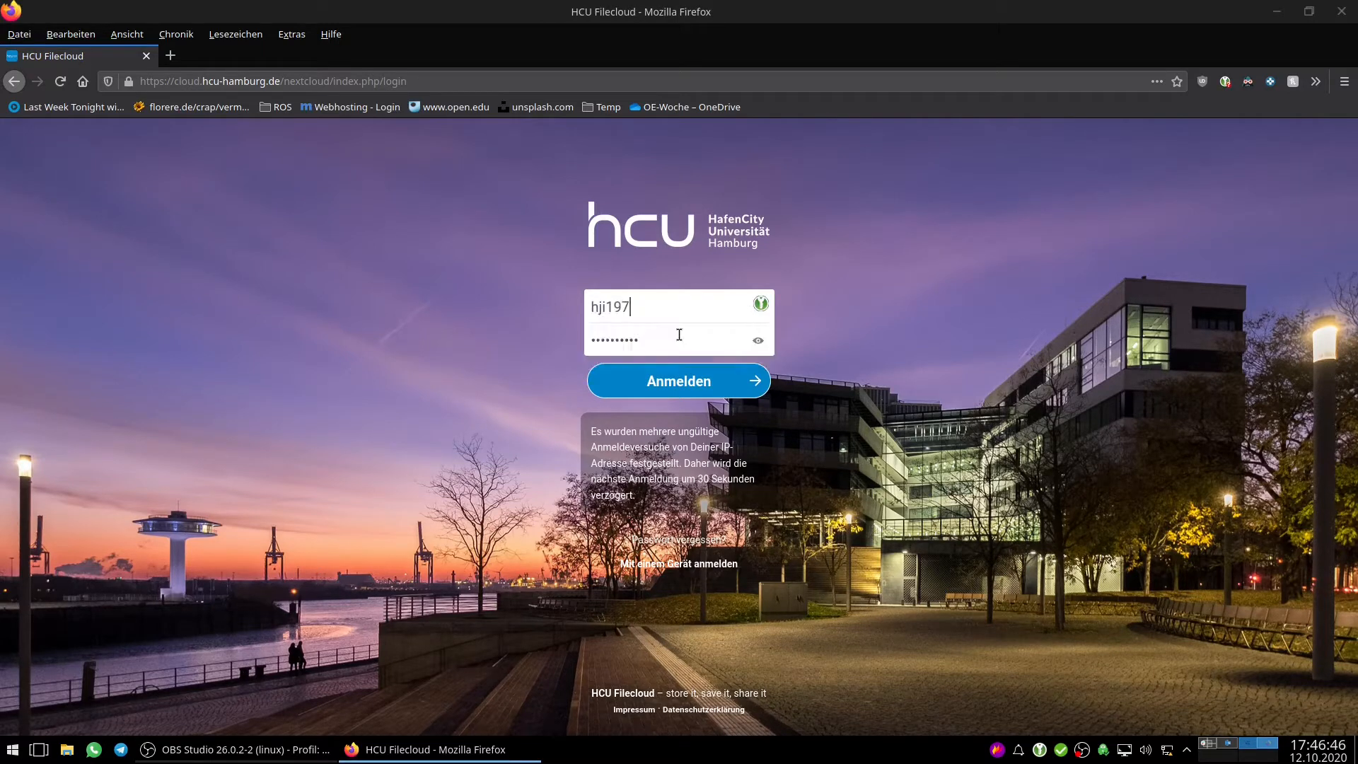
left_click(708, 389)
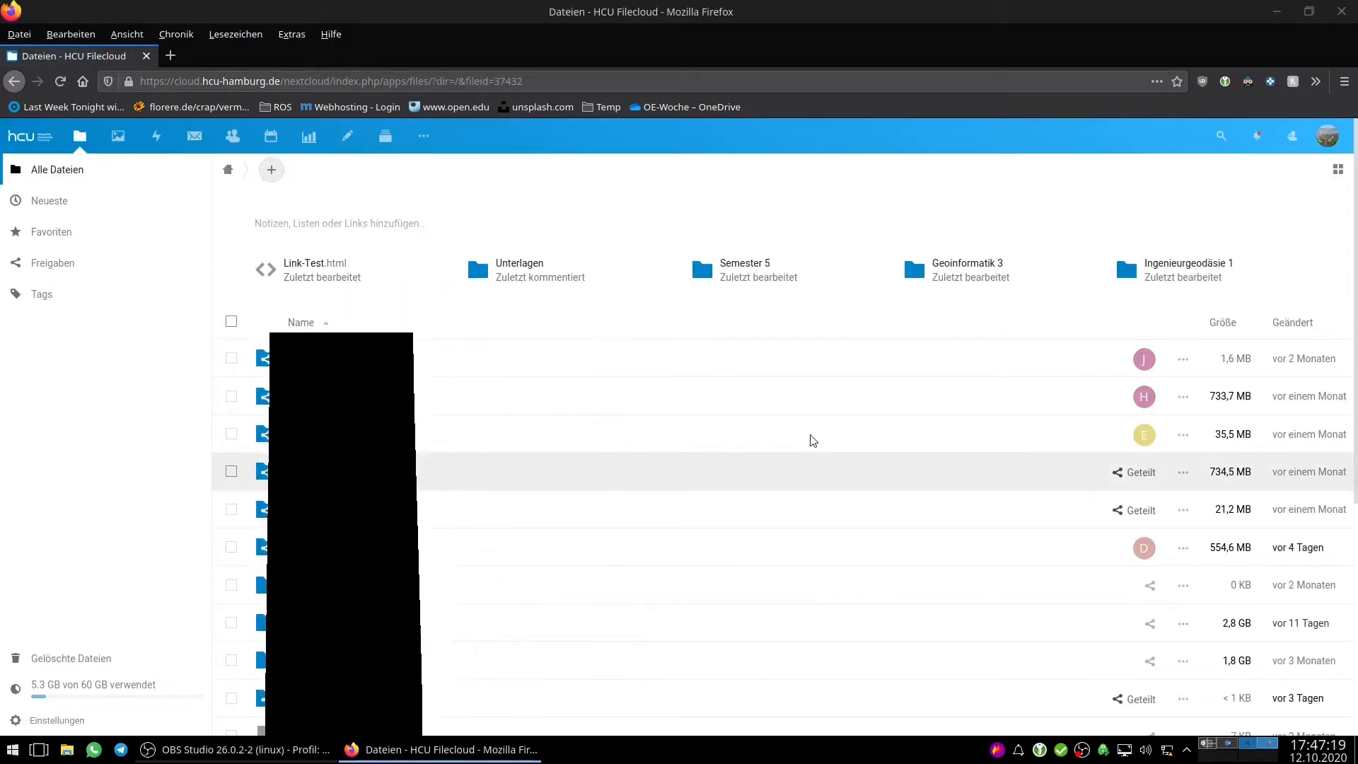
scroll(645, 427, "down", 4)
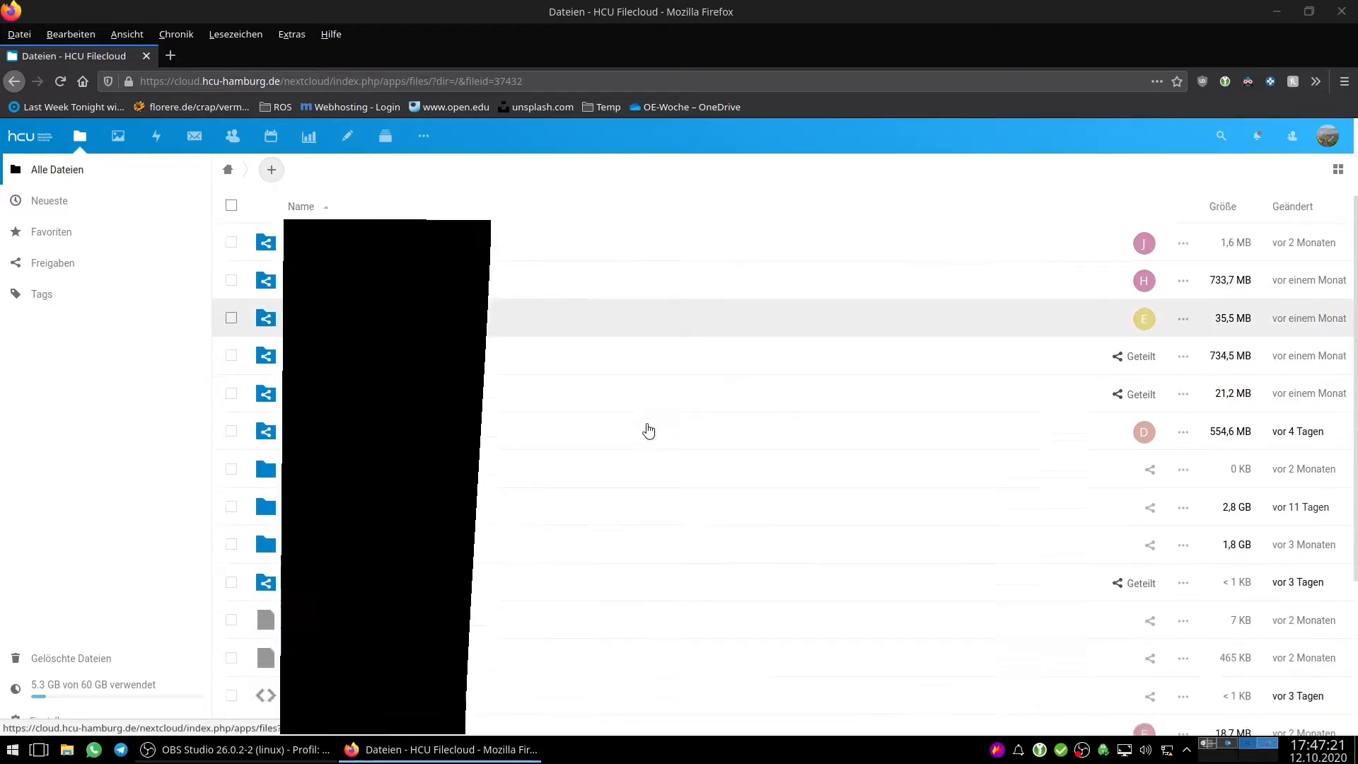
scroll(648, 430, "up", 1)
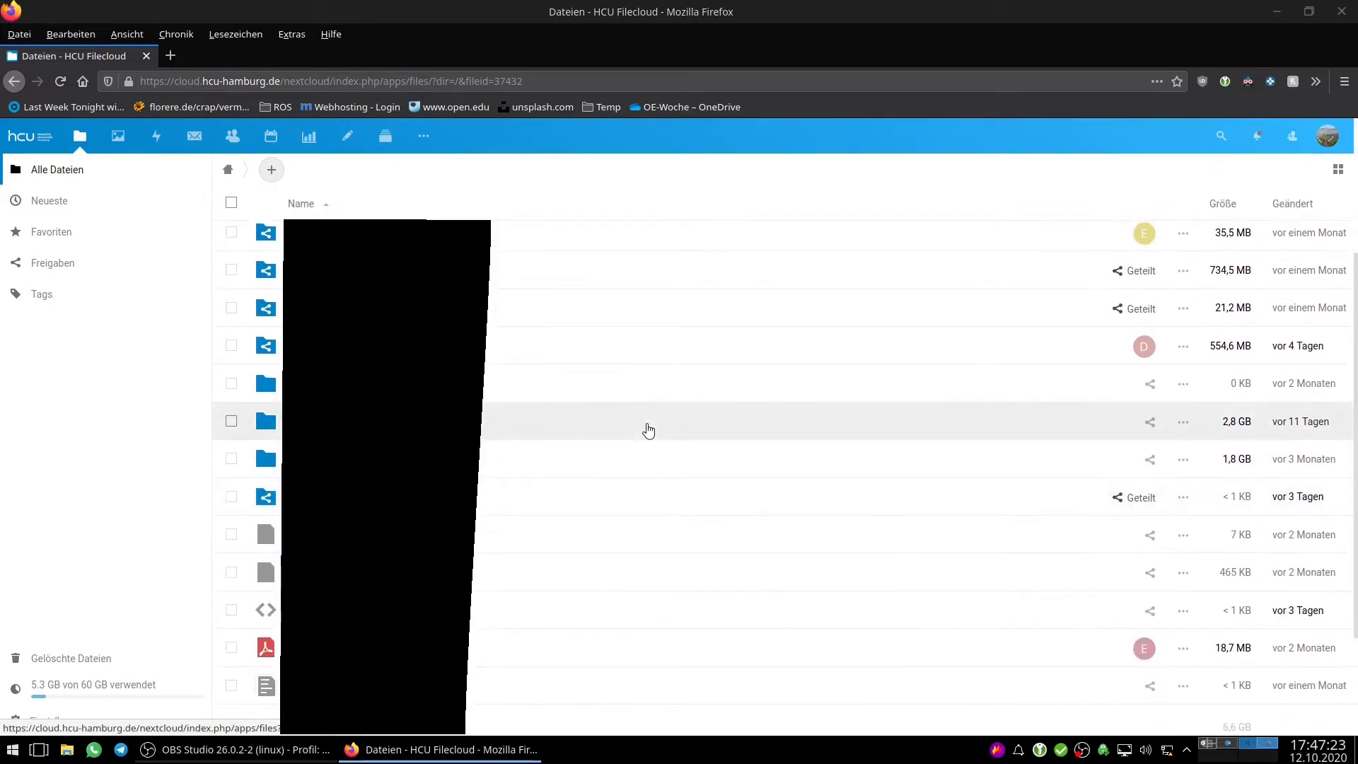
scroll(649, 430, "up", 1)
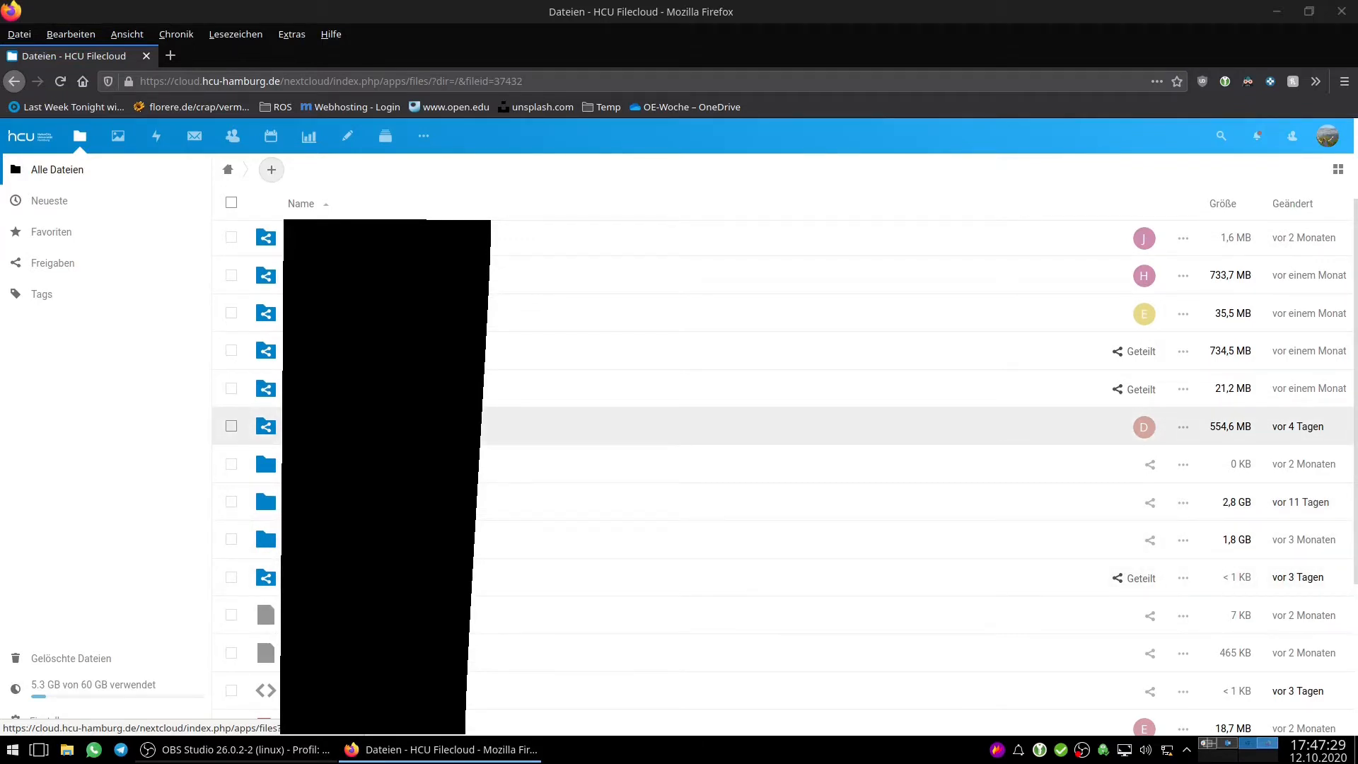
left_click(271, 169)
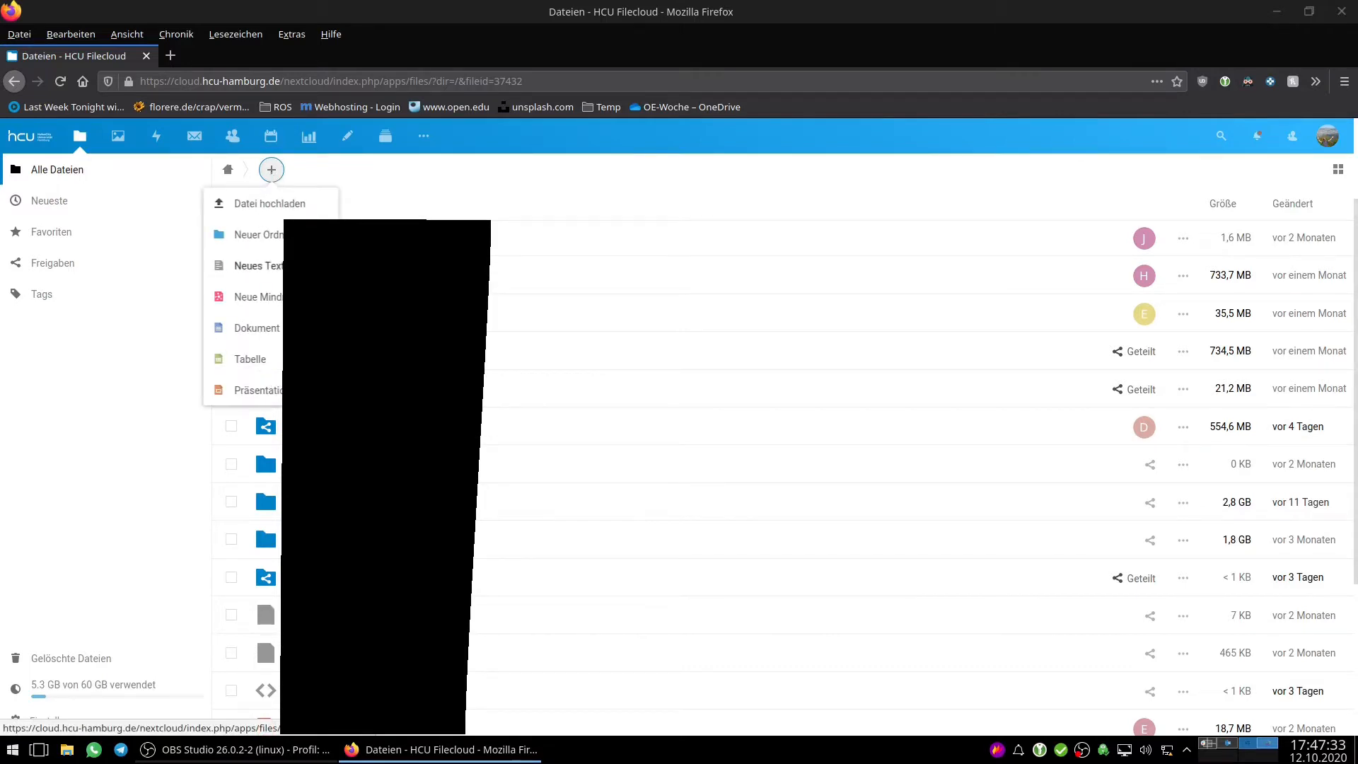
left_click(435, 193)
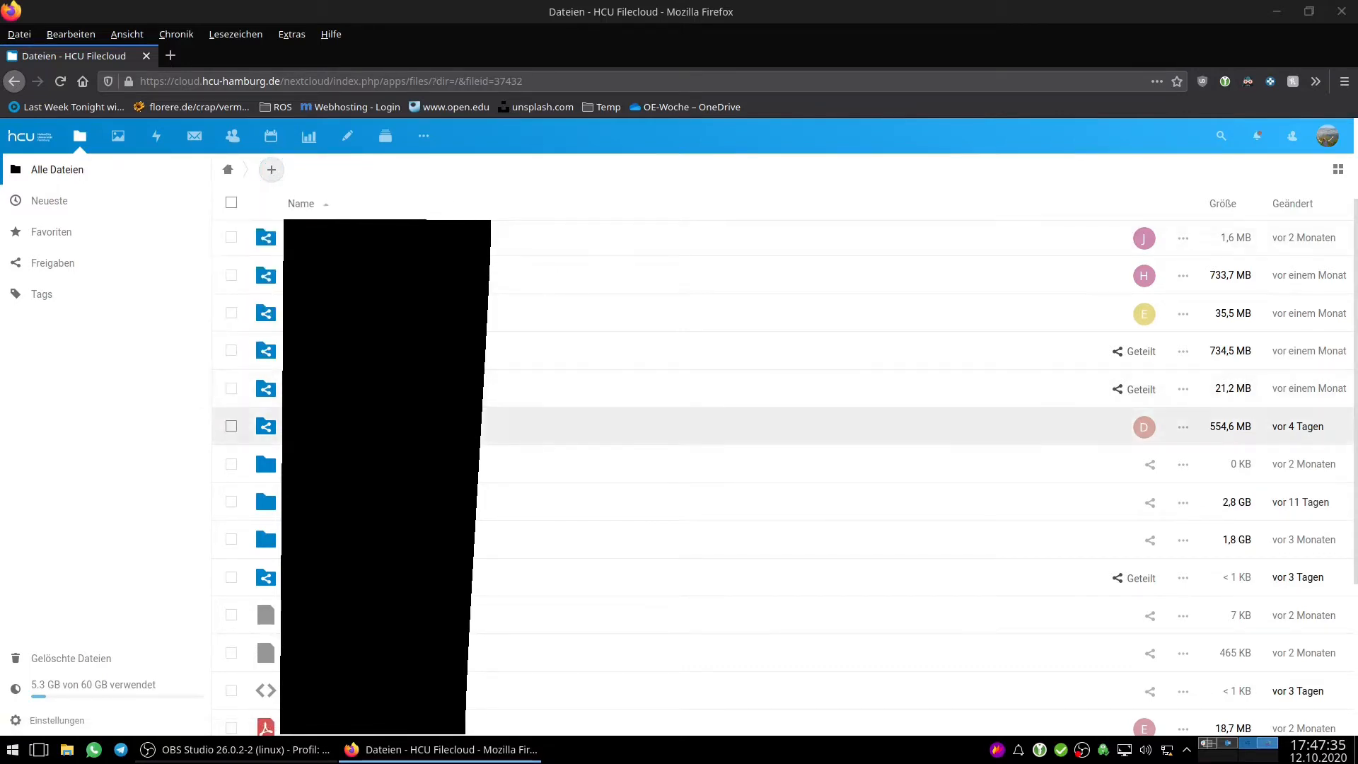
left_click(1141, 428)
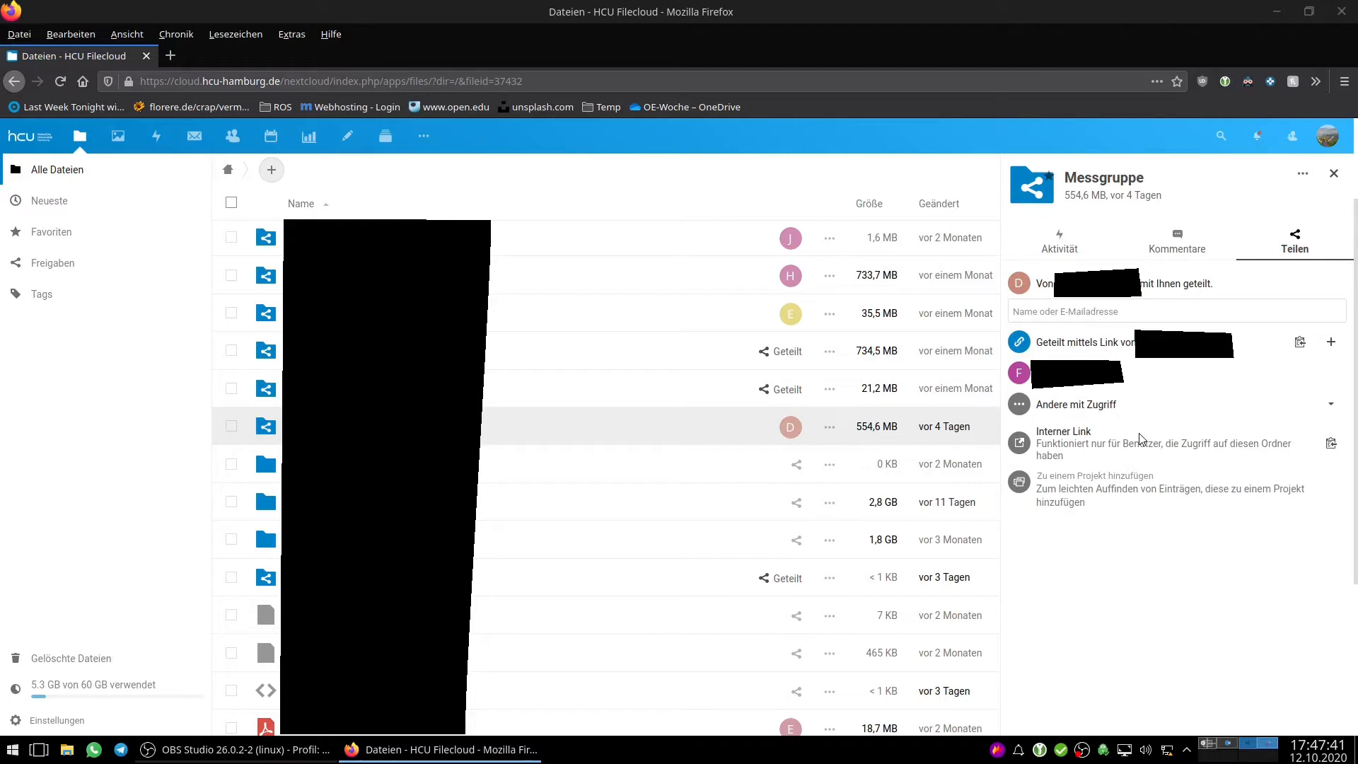
left_click(1333, 173)
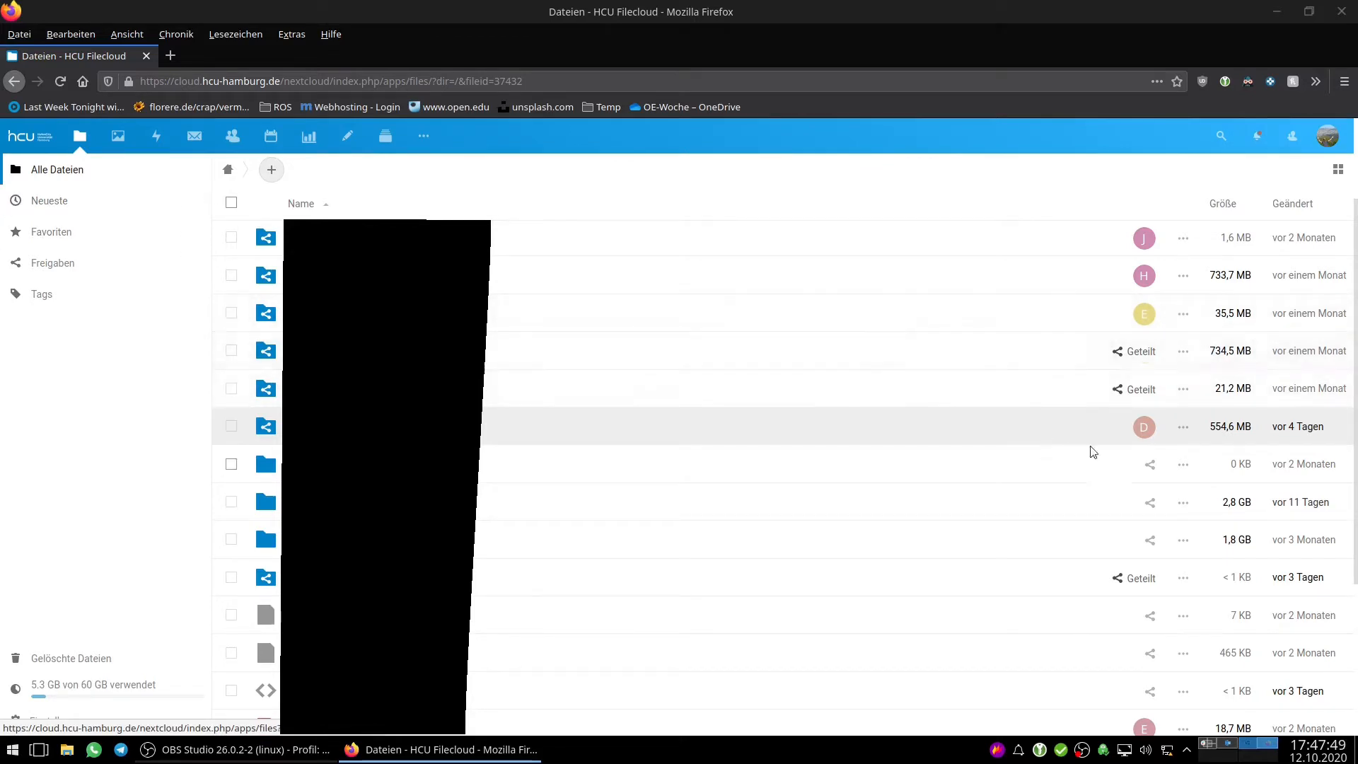
left_click(1138, 391)
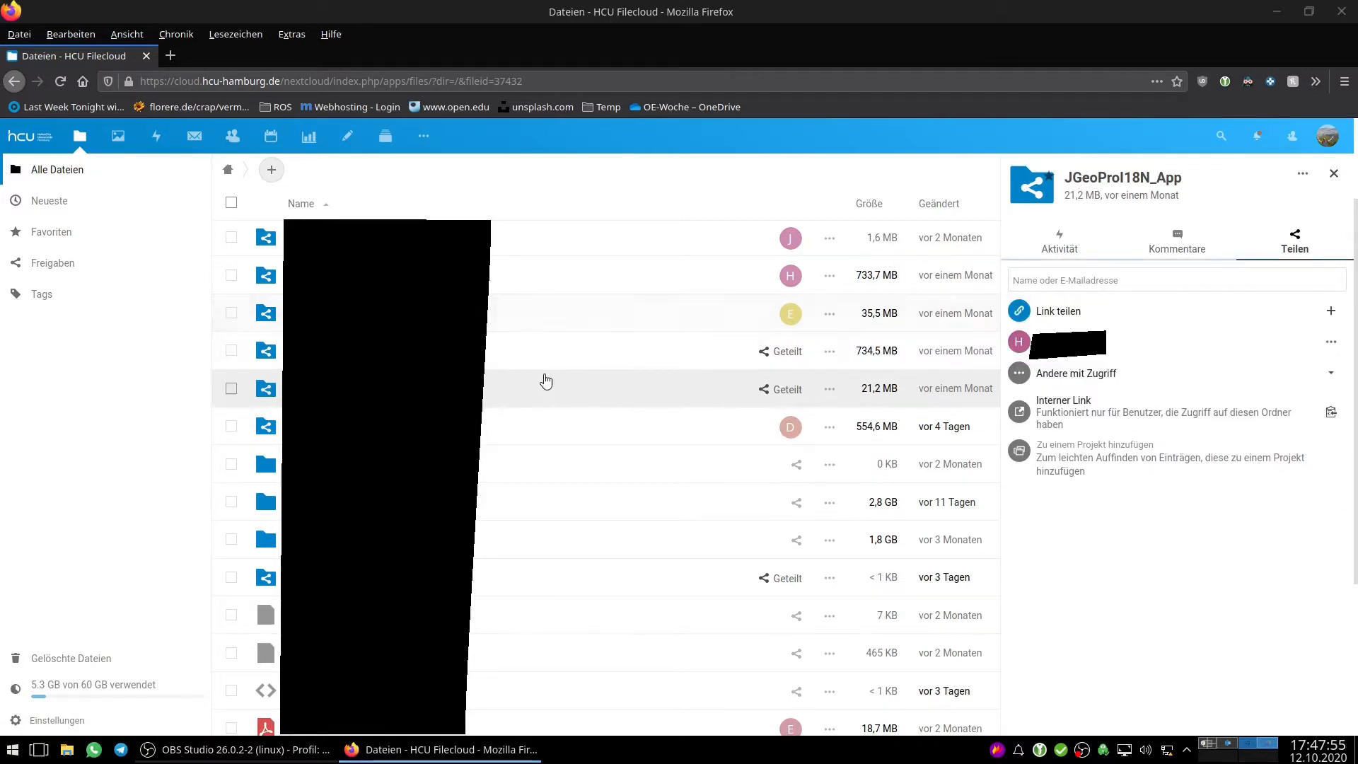
left_click(1334, 174)
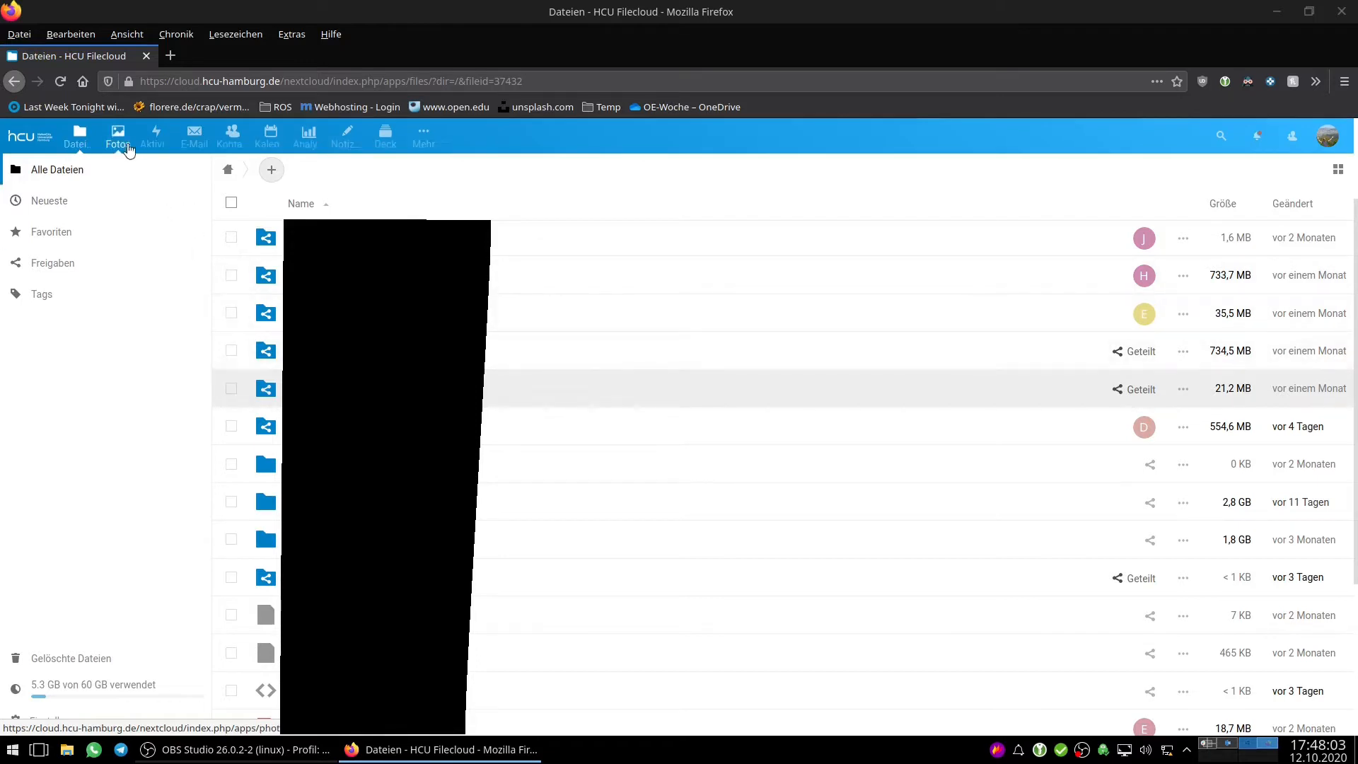
Glance at the Fotos gallery, then switch to the Aktivität feed of recent file changes
left_click(119, 138)
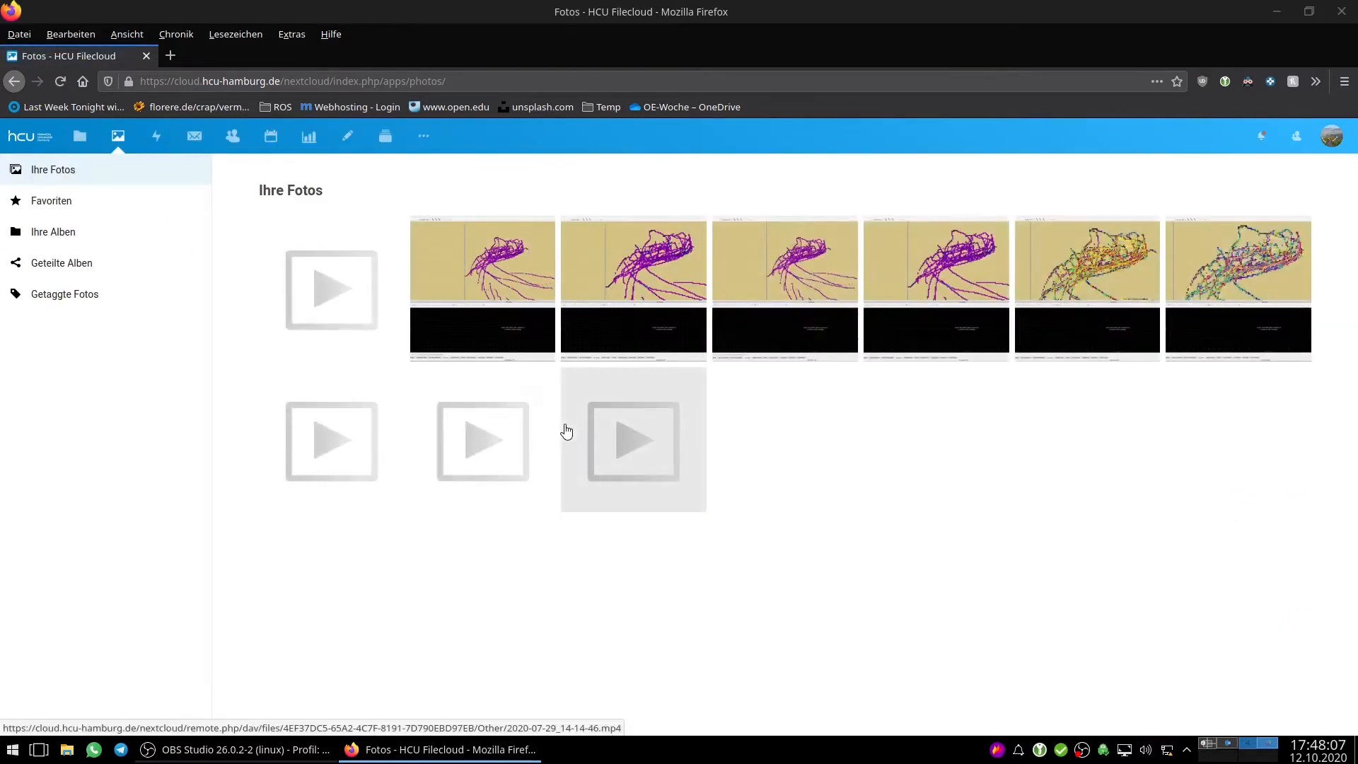
left_click(156, 136)
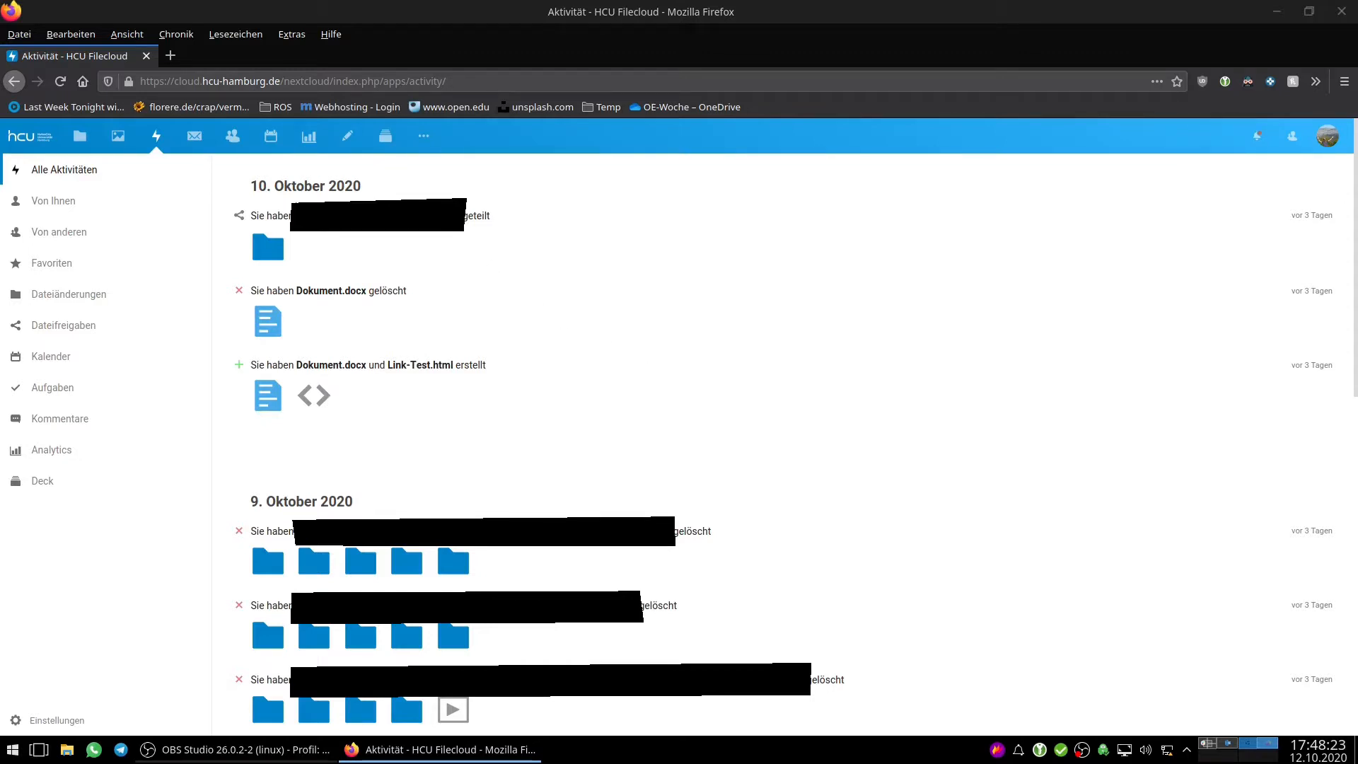
Open E-Mail, browse Gesendet and Posteingang, show all folders and expand .Posteingang
left_click(201, 143)
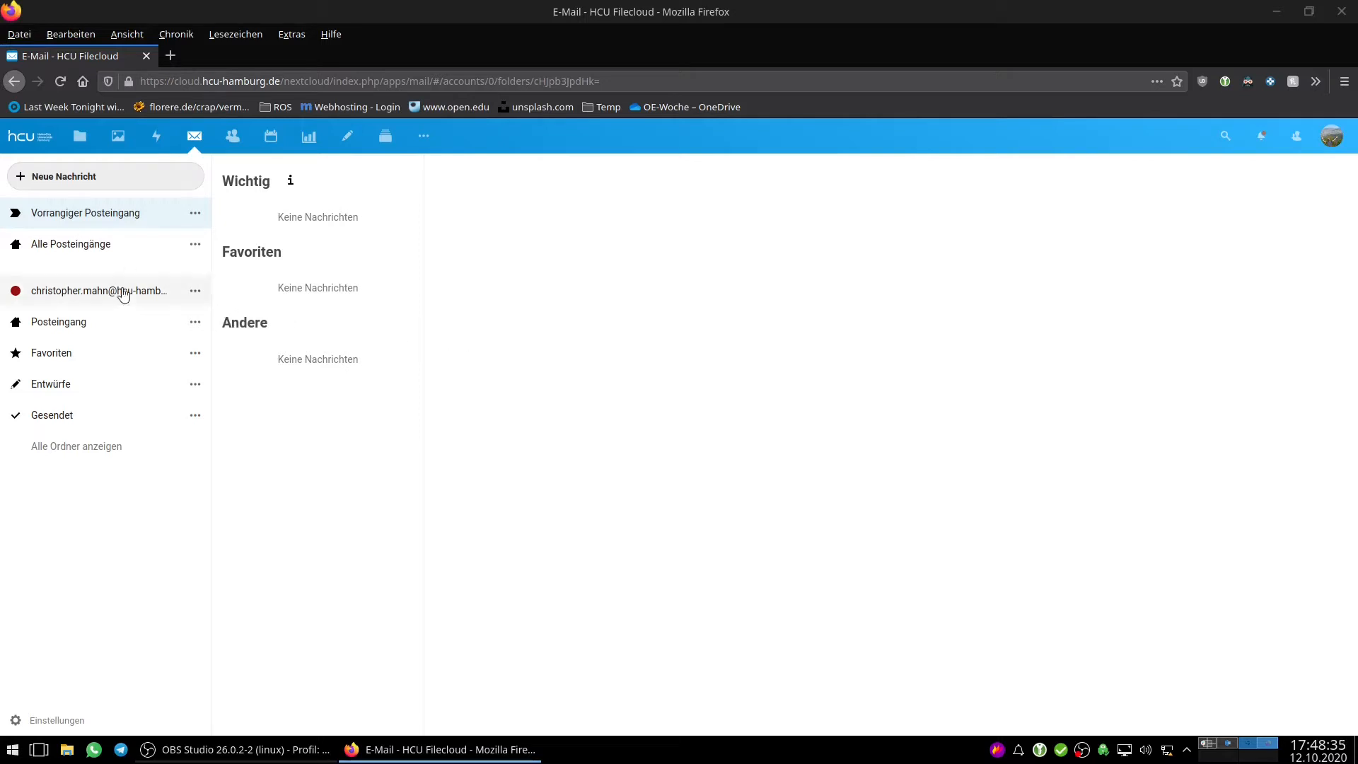
left_click(14, 415)
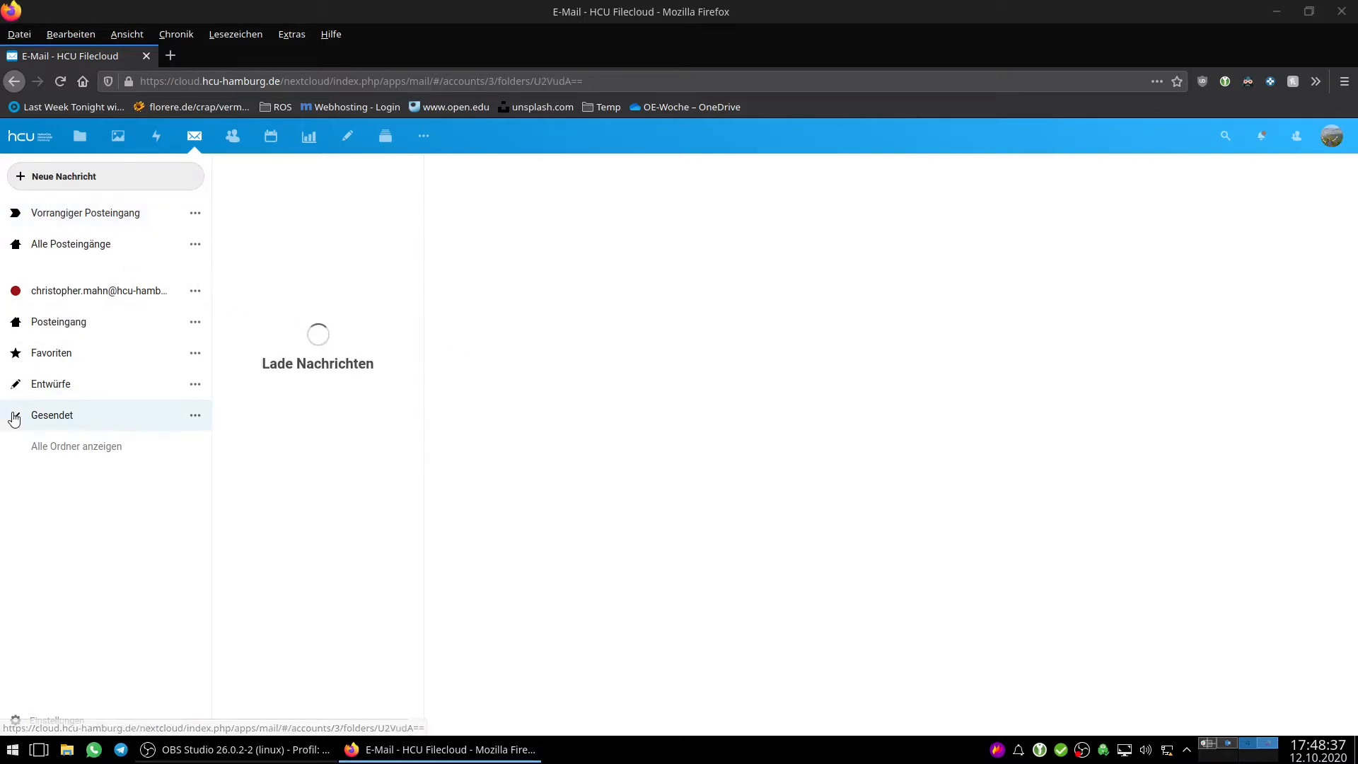
left_click(56, 322)
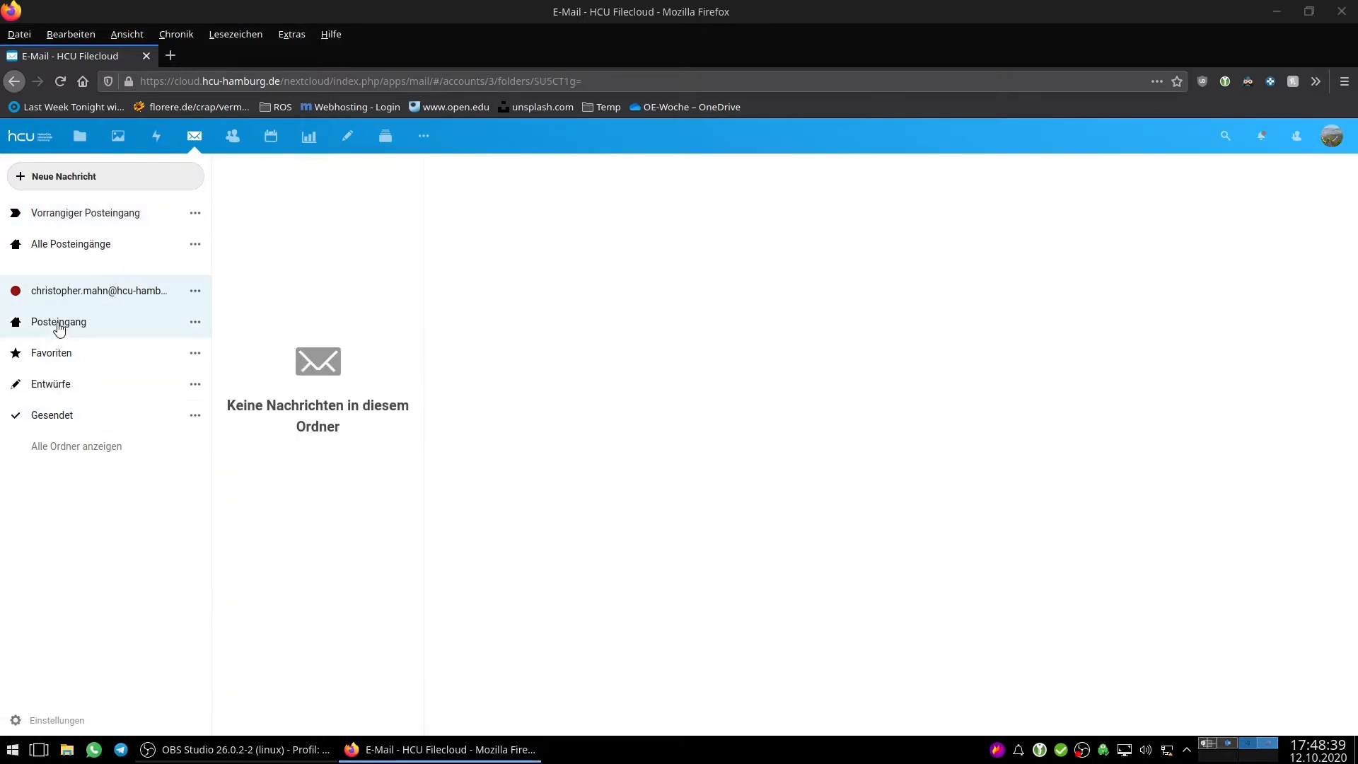
left_click(41, 446)
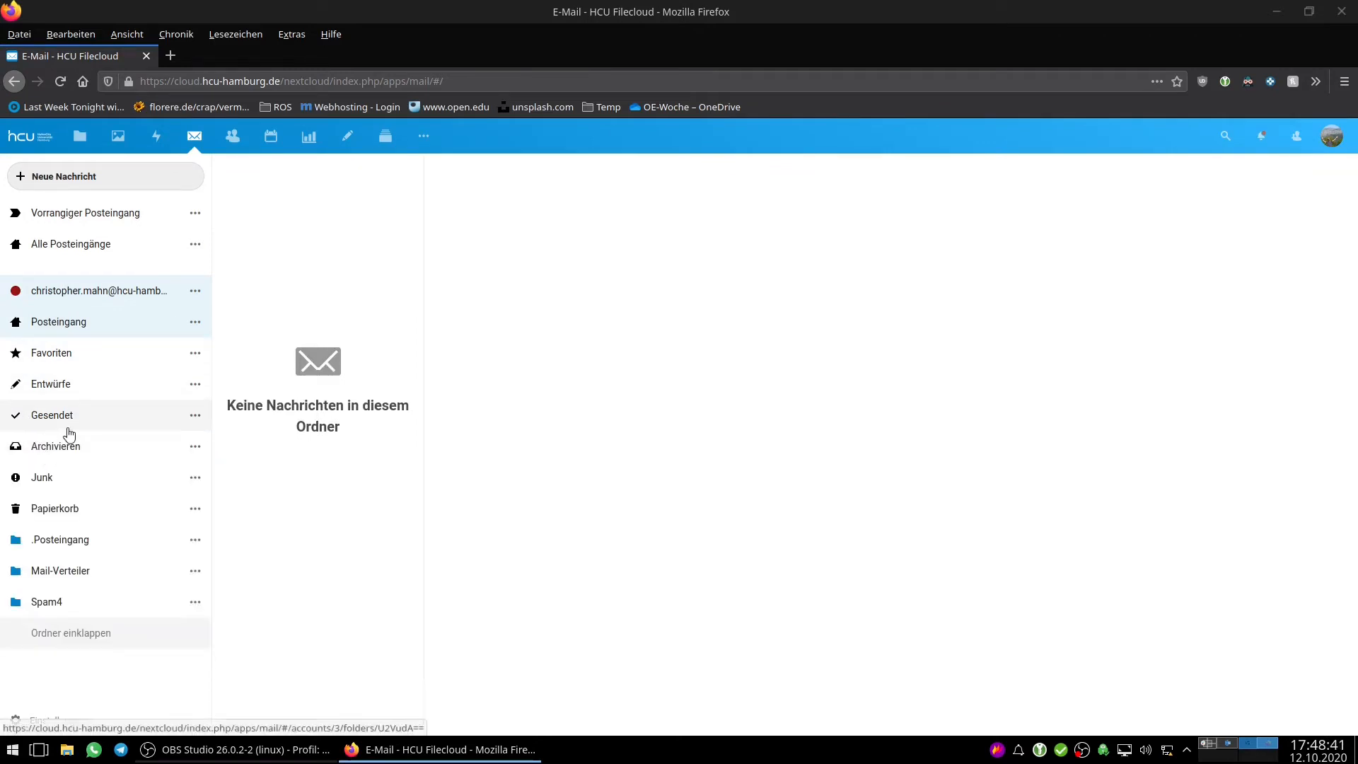
left_click(14, 540)
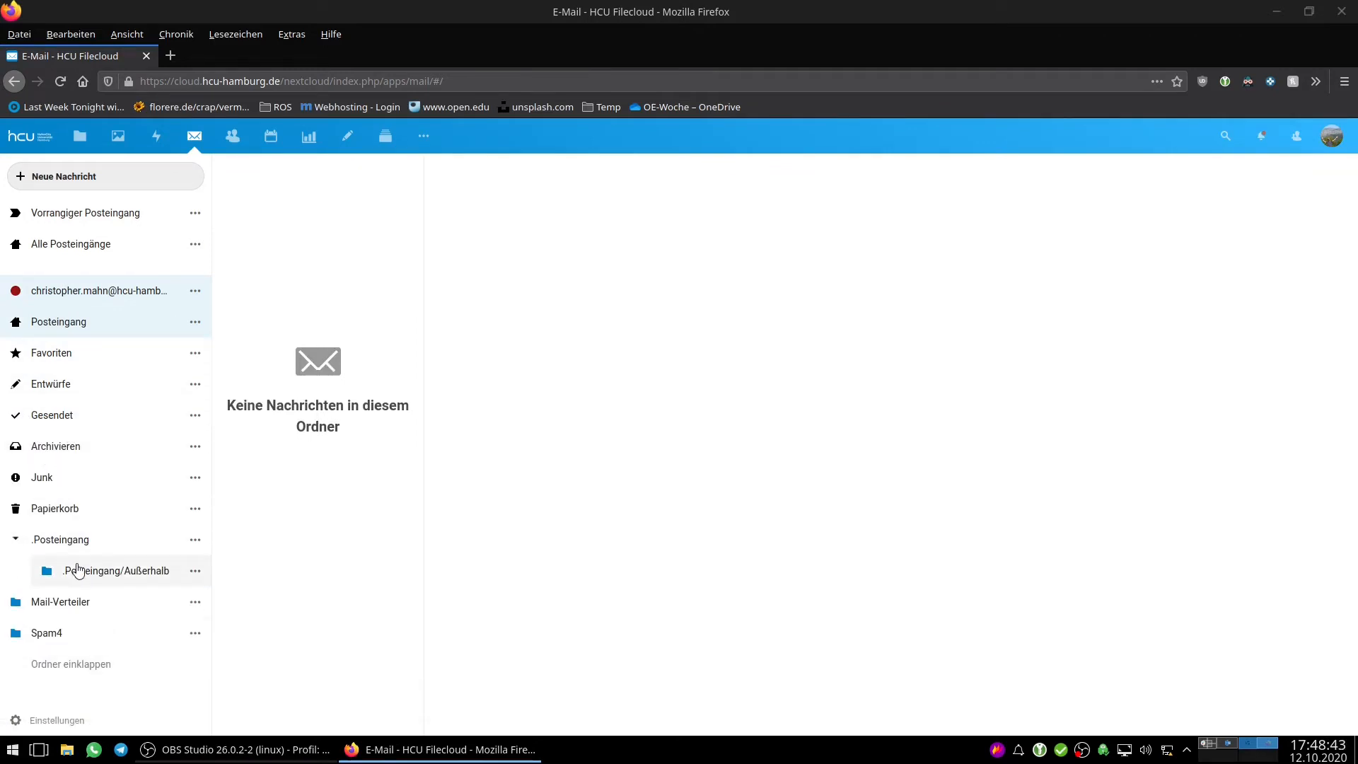
left_click(71, 550)
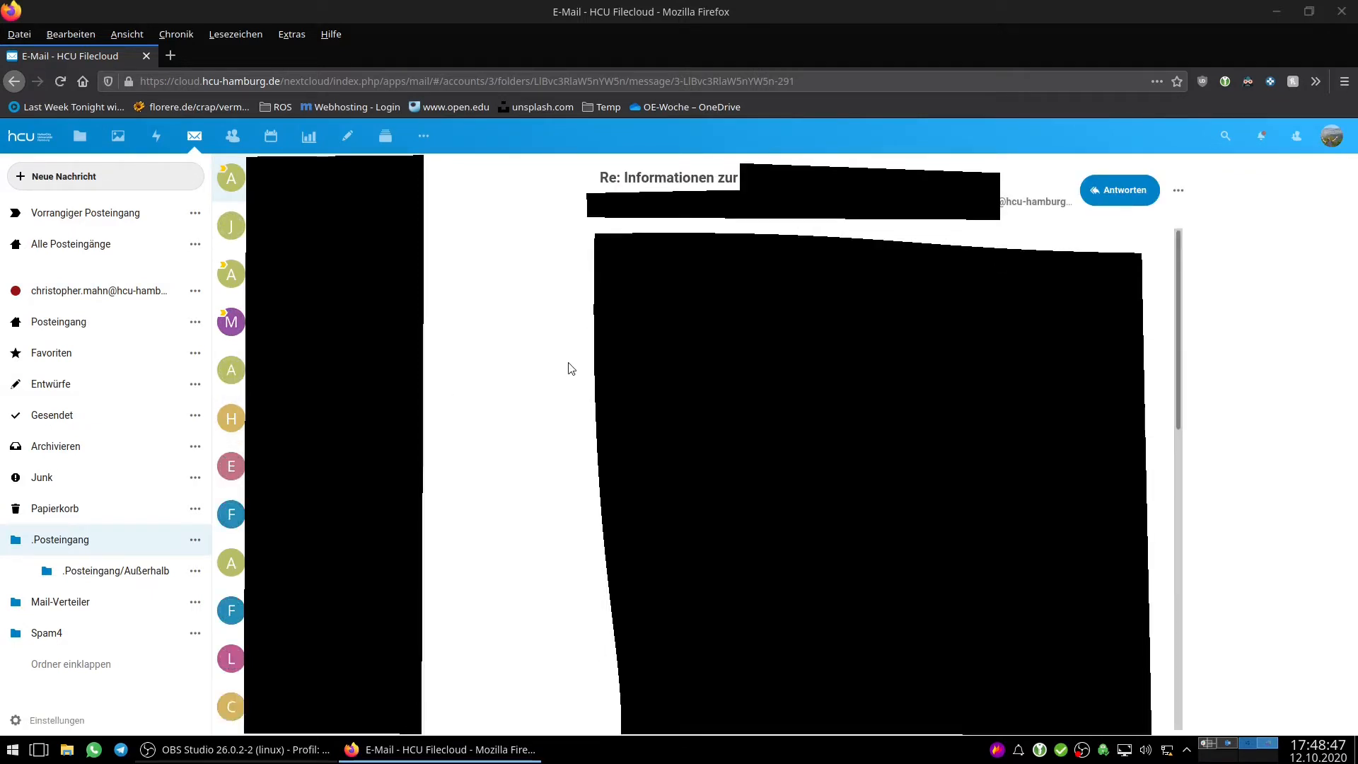
Look at Kontakte, then open the Kalender showing week 42 of 2020
left_click(240, 147)
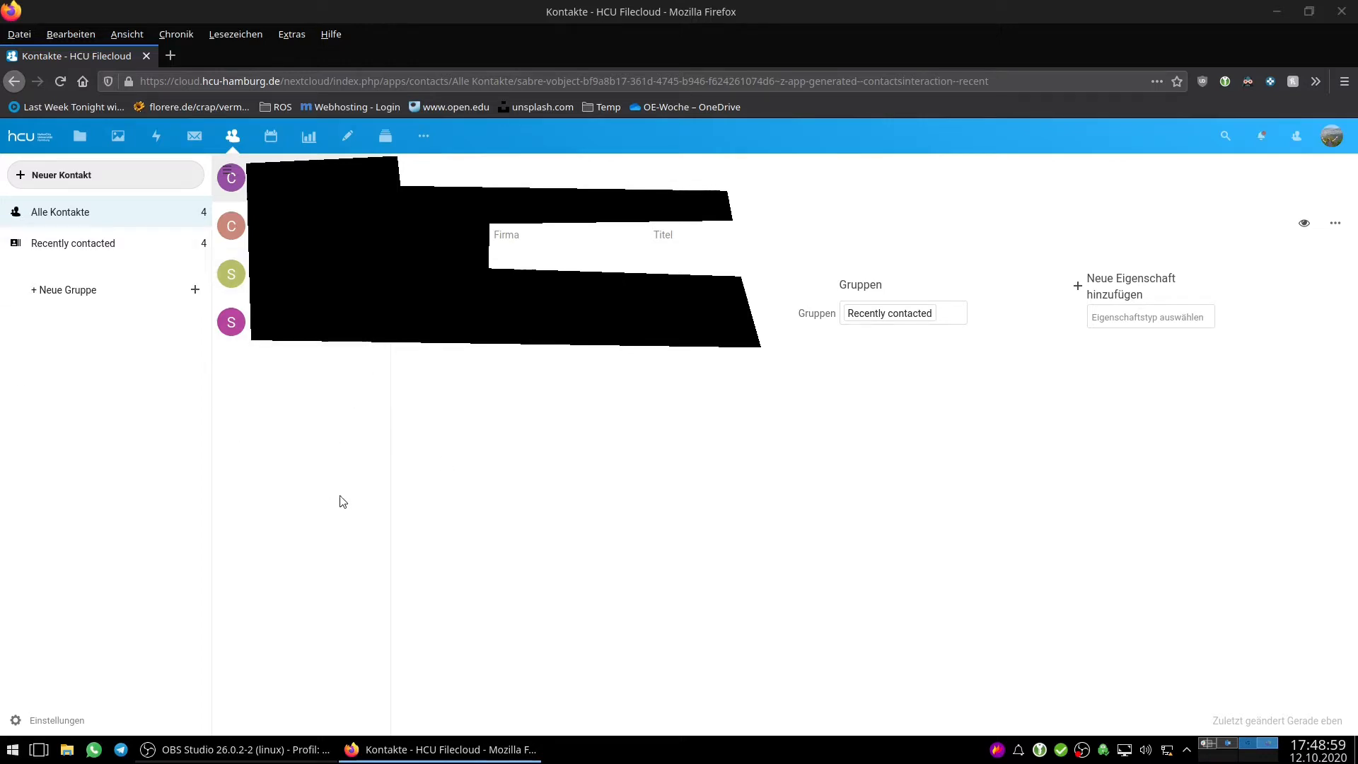
left_click(276, 146)
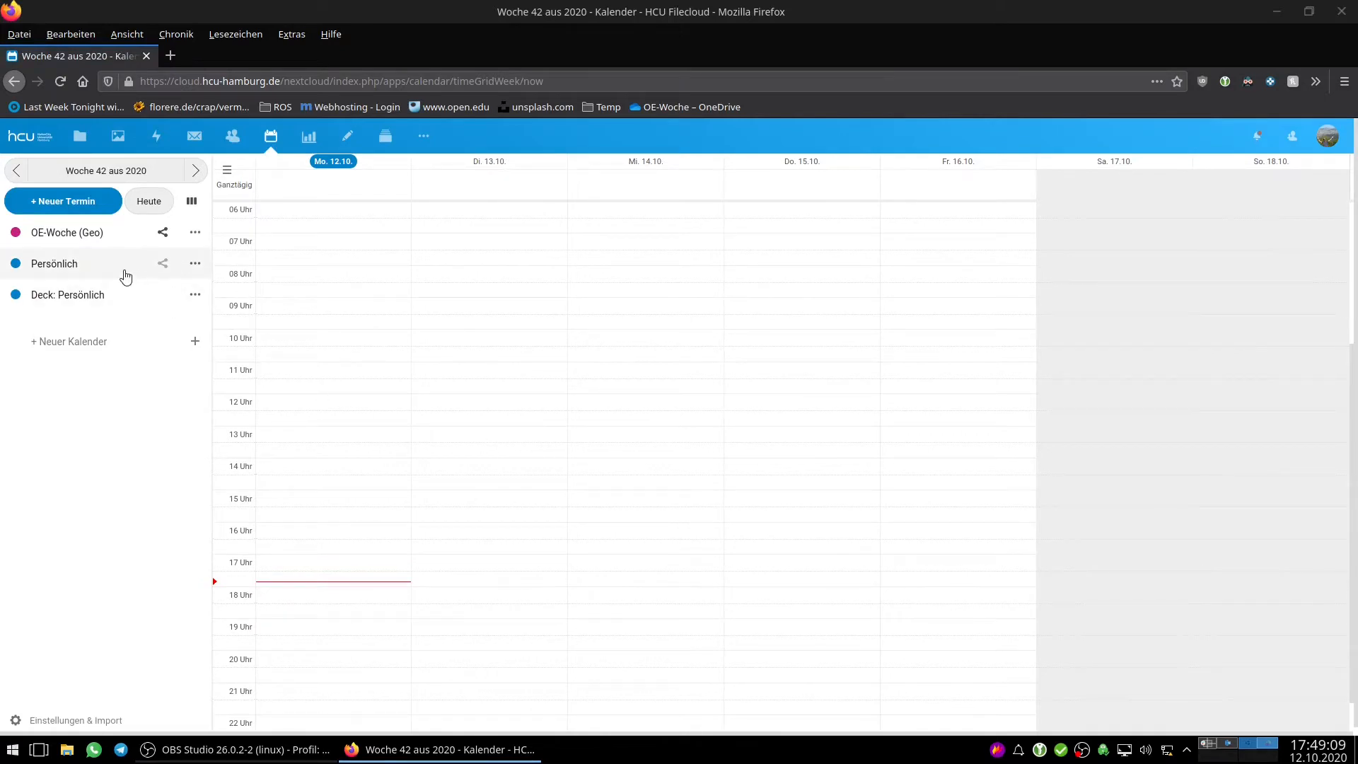
Preview the OE-Woche (Geo) sharing details and the Neuer Kalender options, then switch to Analytics
left_click(162, 232)
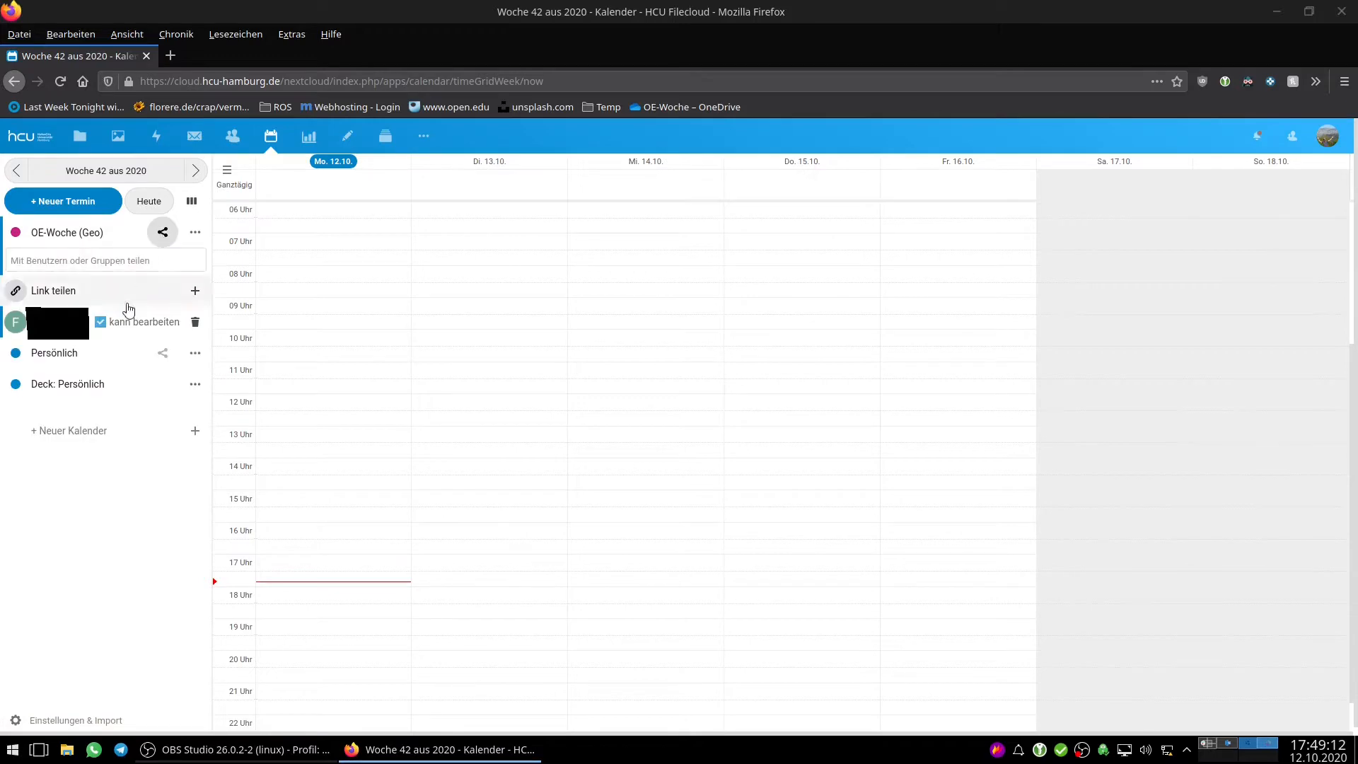
left_click(163, 232)
left_click(195, 345)
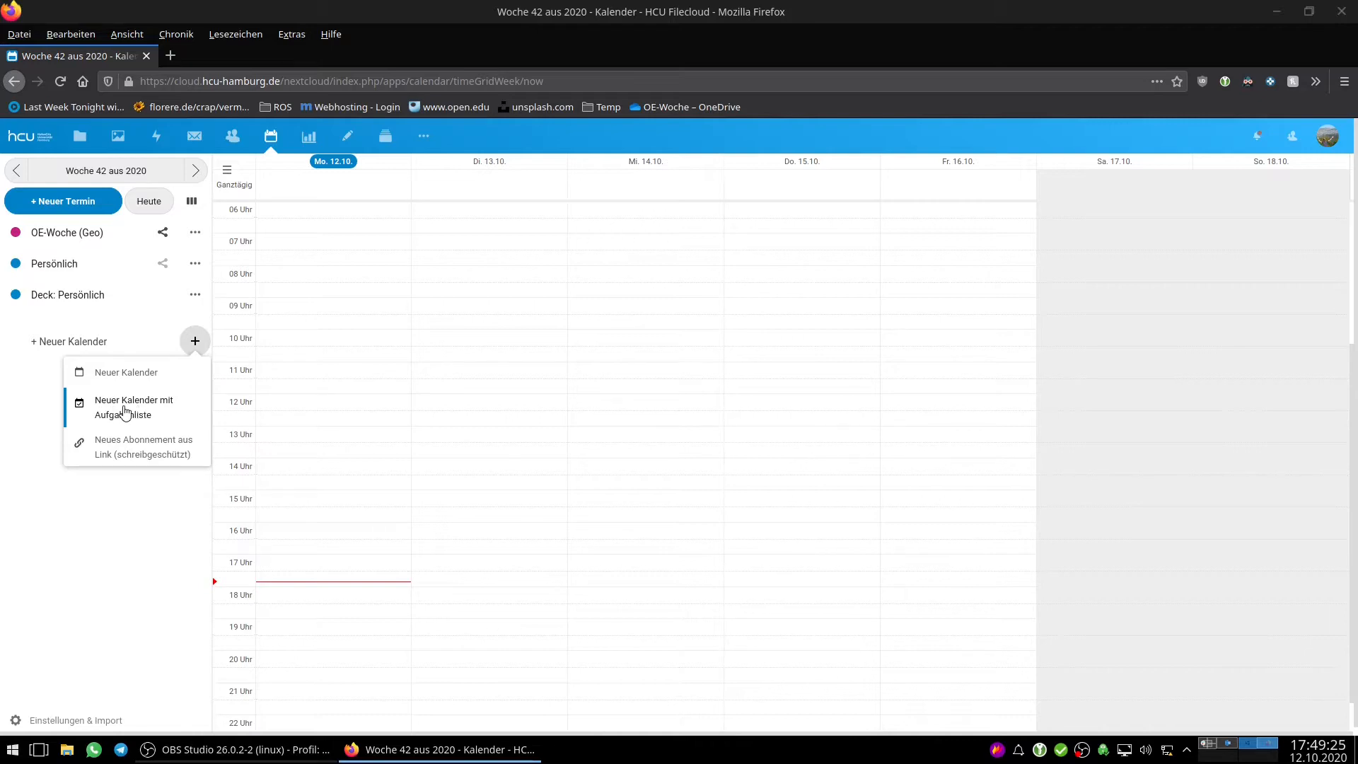
left_click(194, 341)
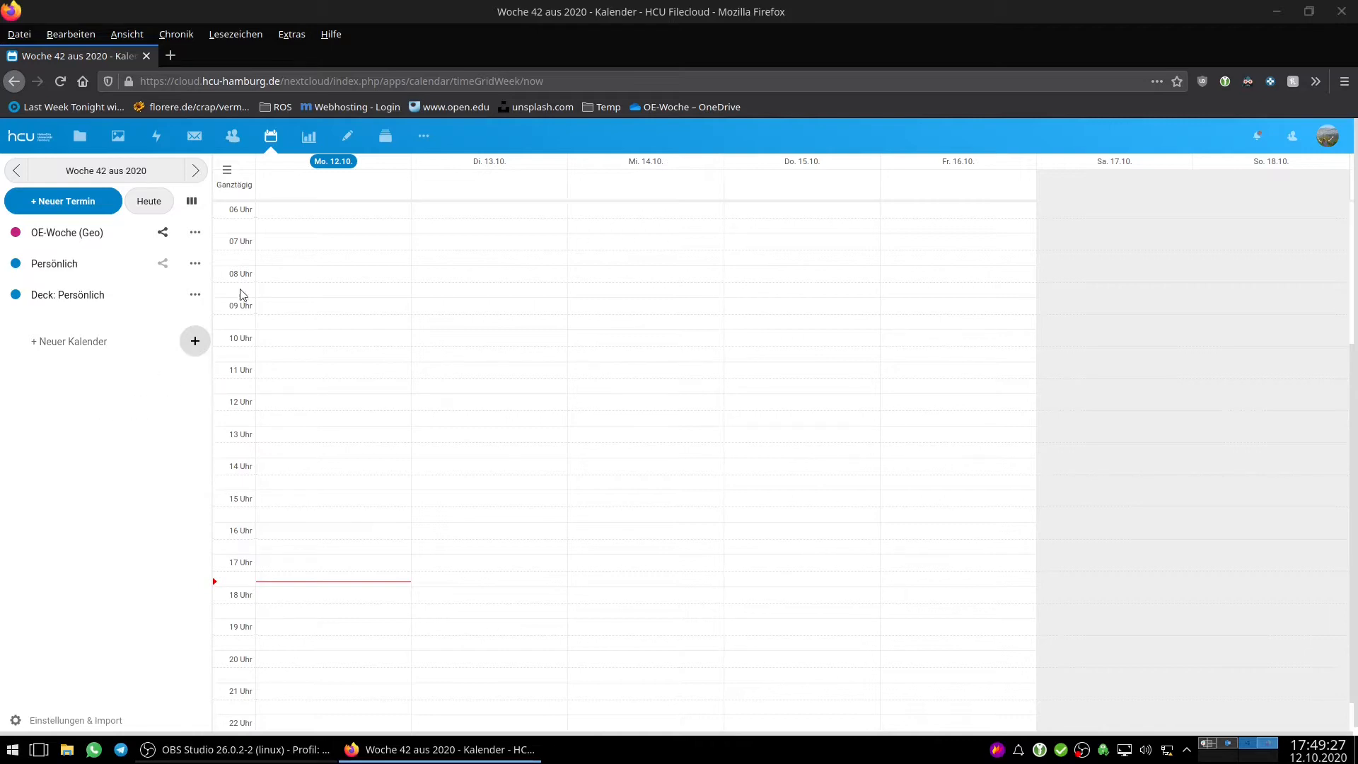
left_click(309, 134)
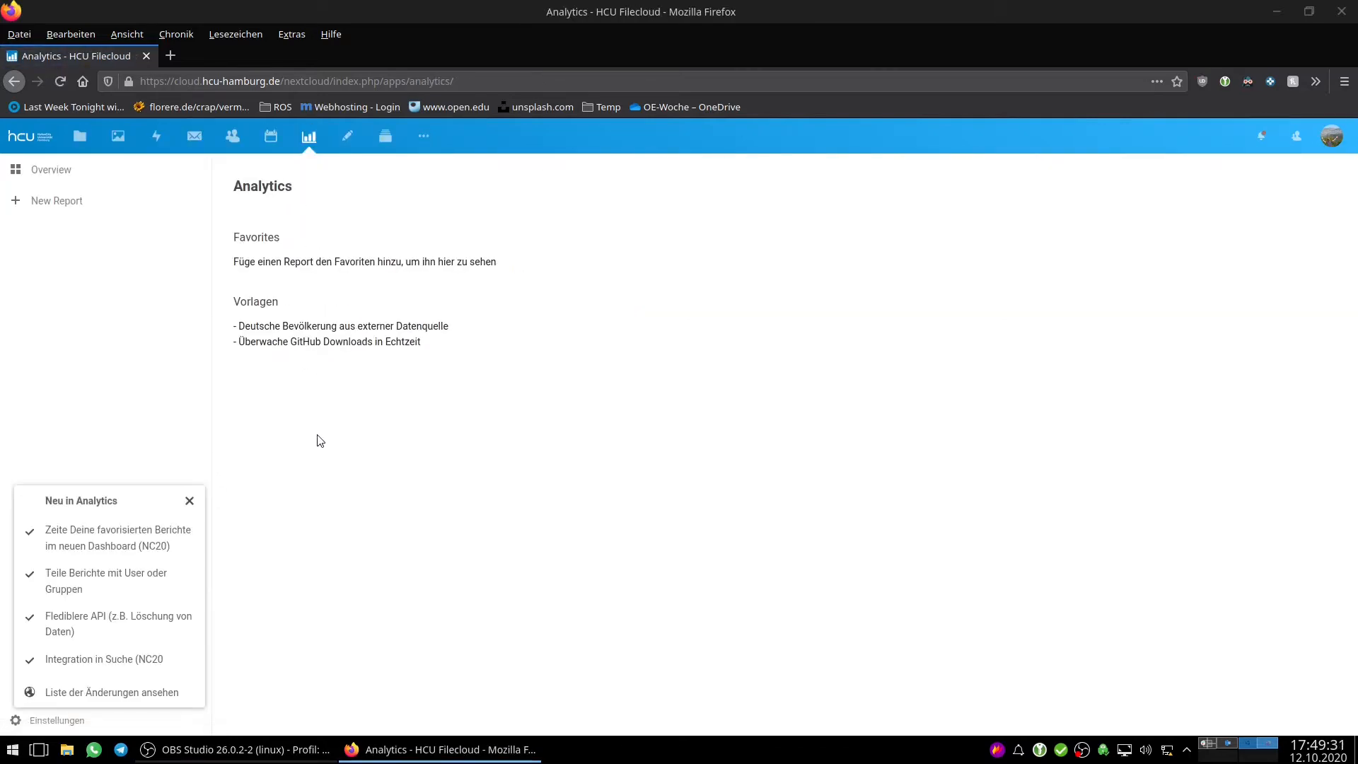
Dismiss the 'Neu in Analytics' notice and switch to the Notizen app
left_click(190, 500)
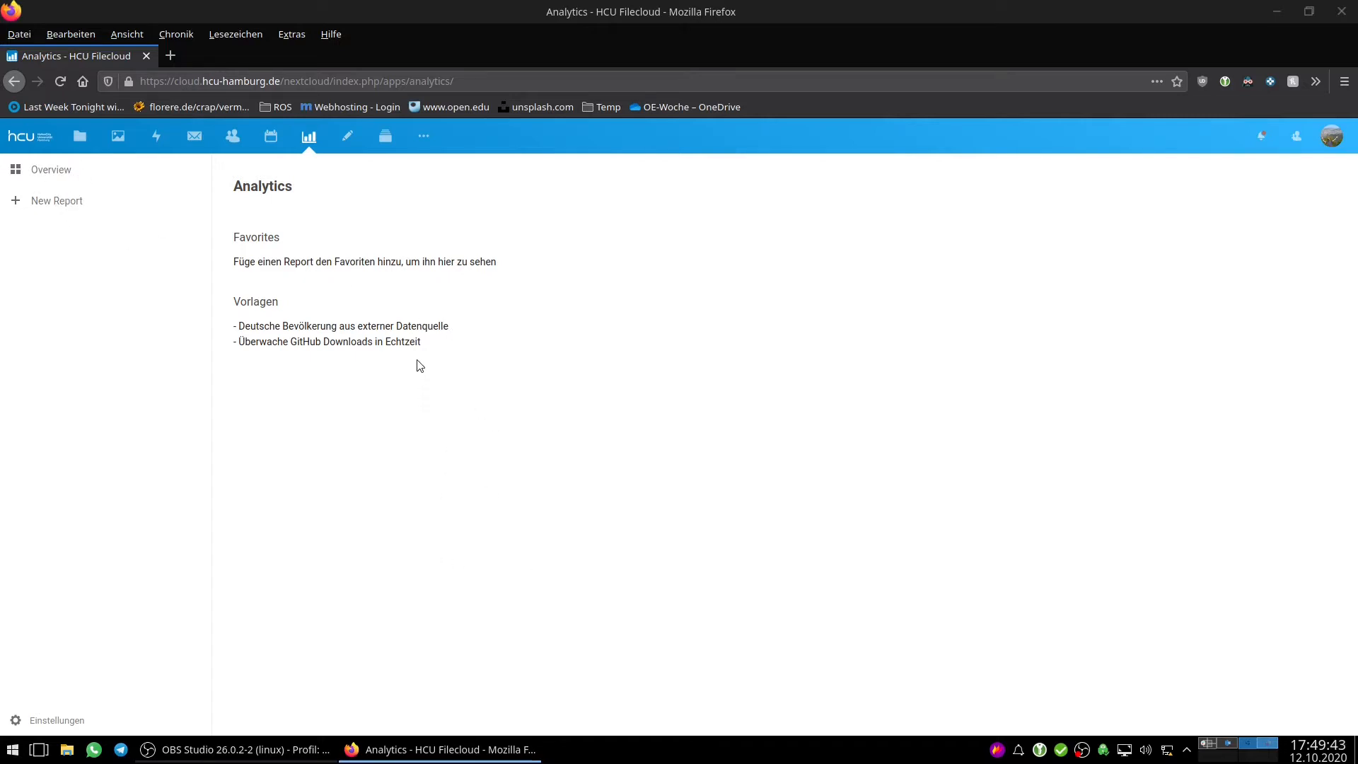
left_click(353, 139)
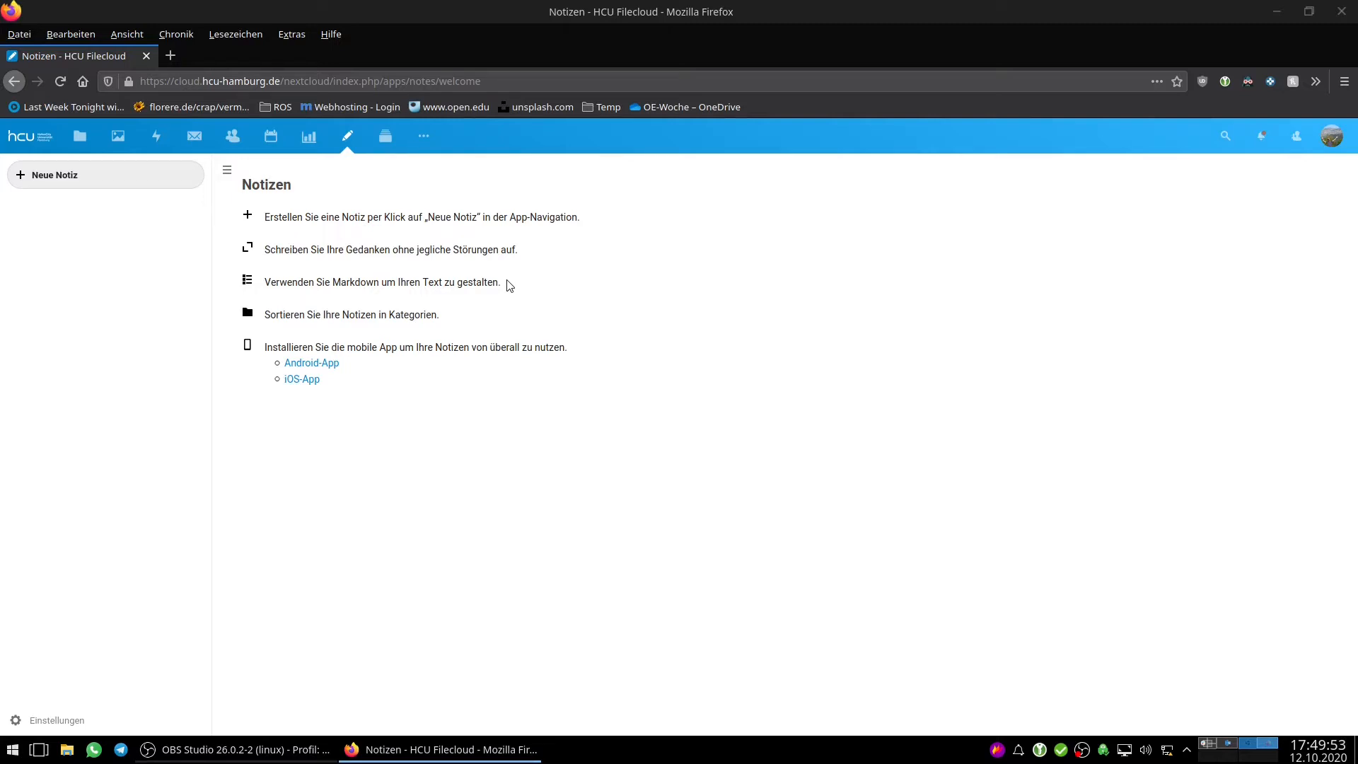
Write a new note headed 'Überschrift' with normal text, three bullets and numbered items Eins–Drei
left_click(111, 179)
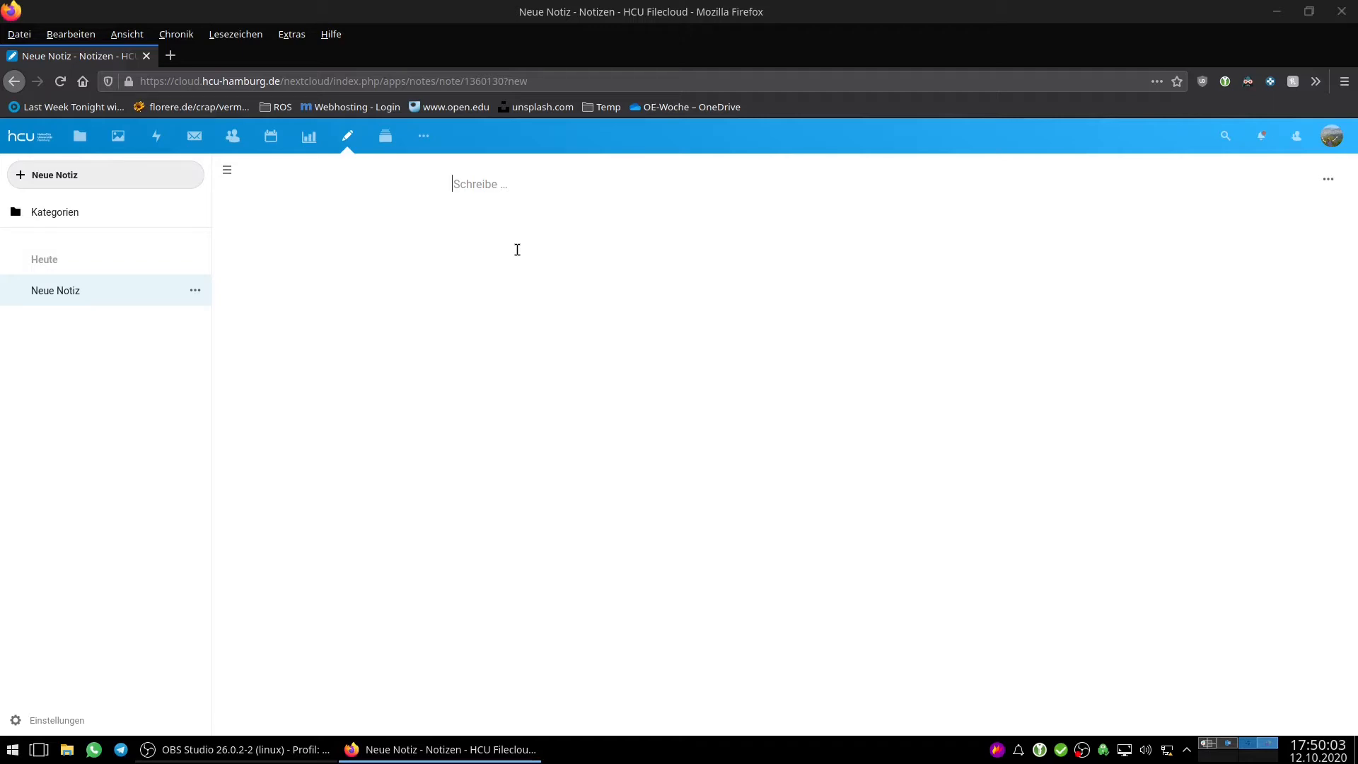
type("# Überschrift")
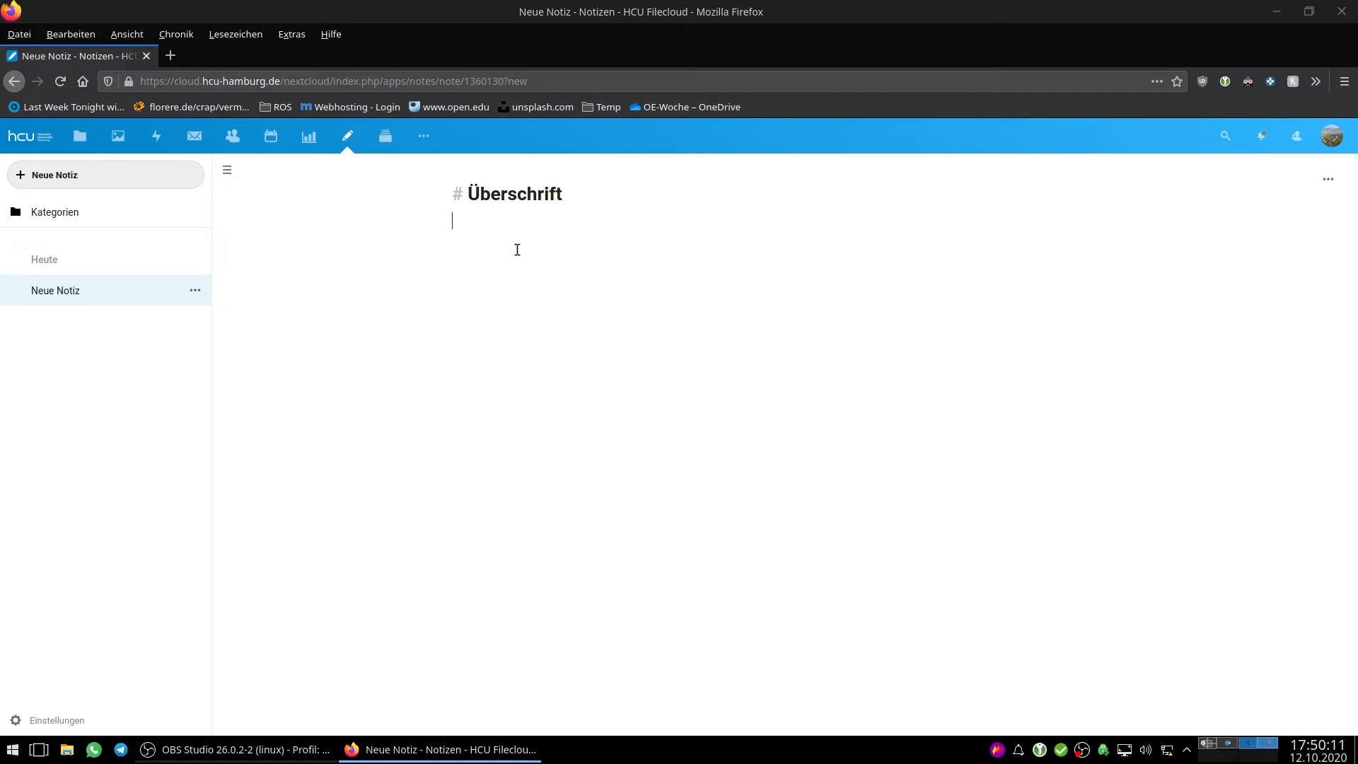
key("Return")
type("Normalen Text")
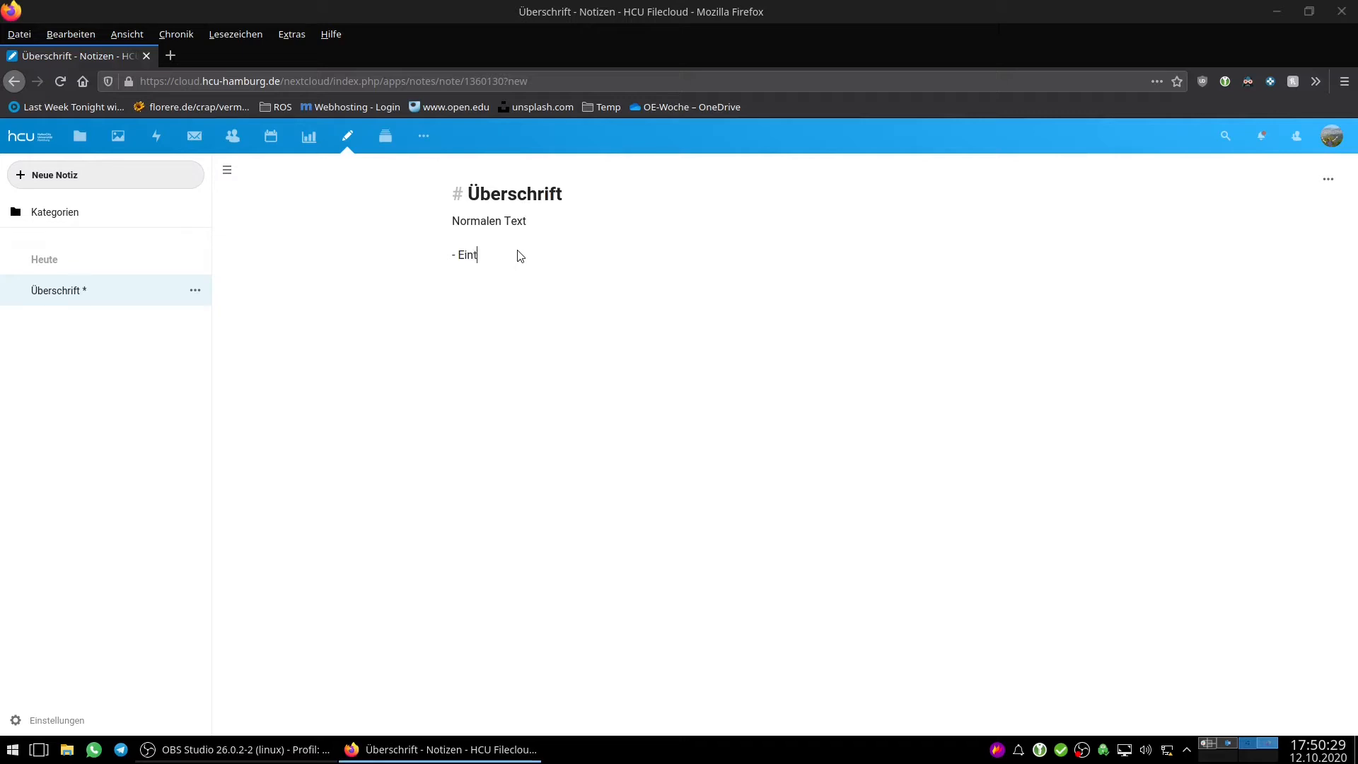
type("rag")
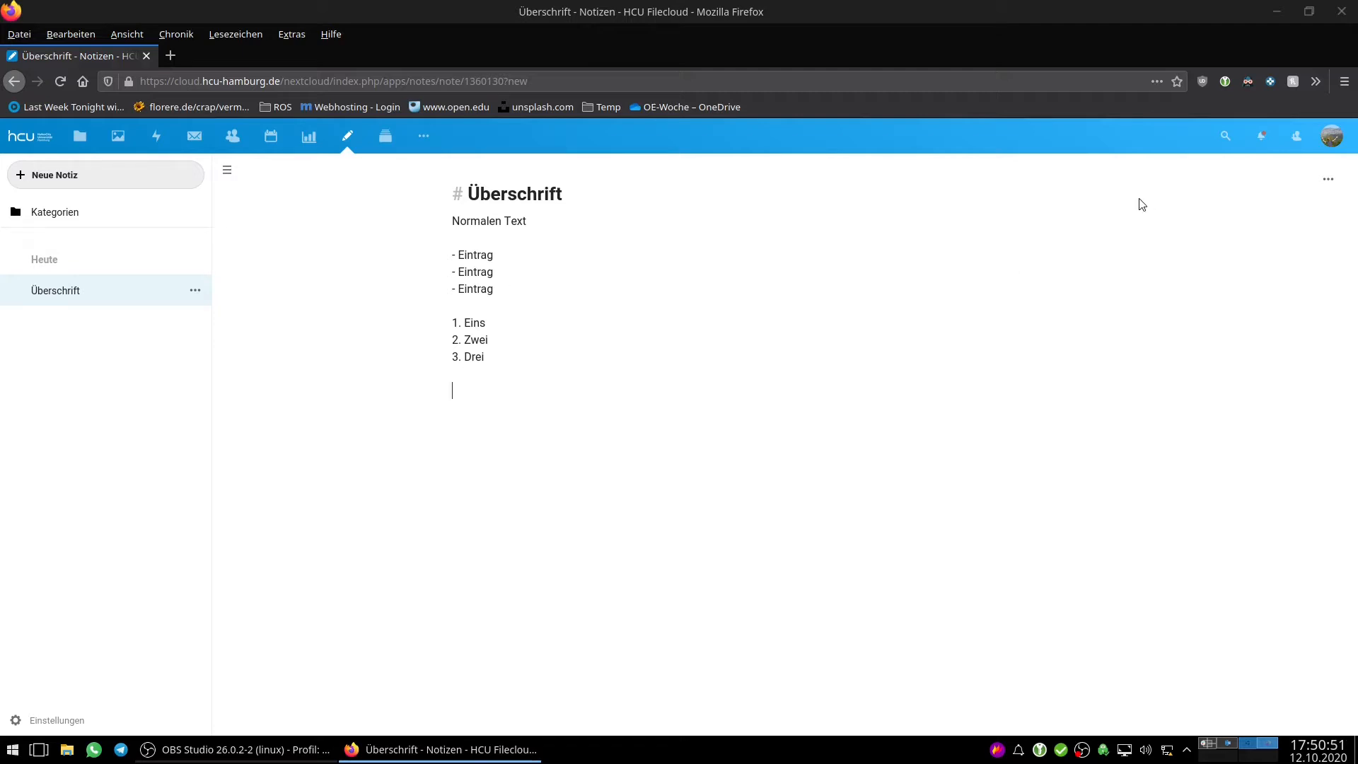
left_click(1327, 179)
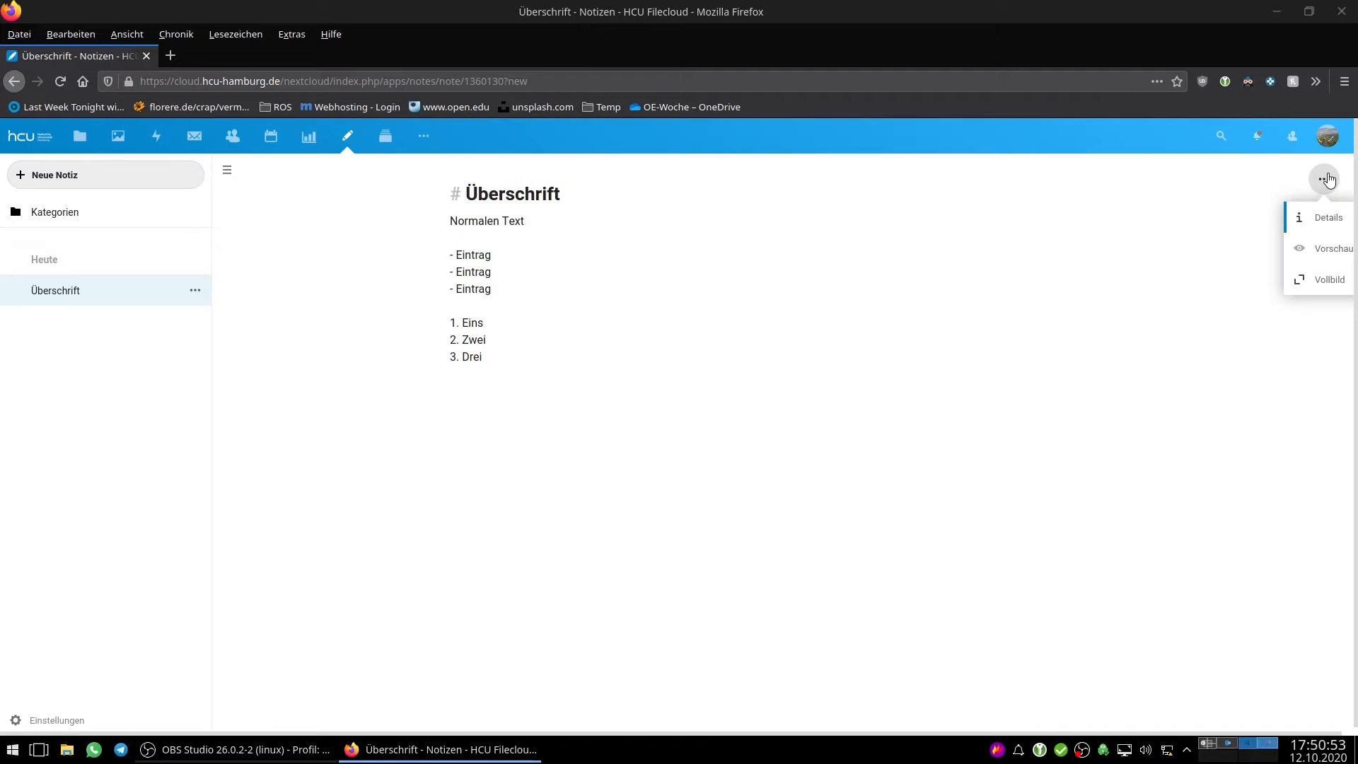
left_click(1328, 179)
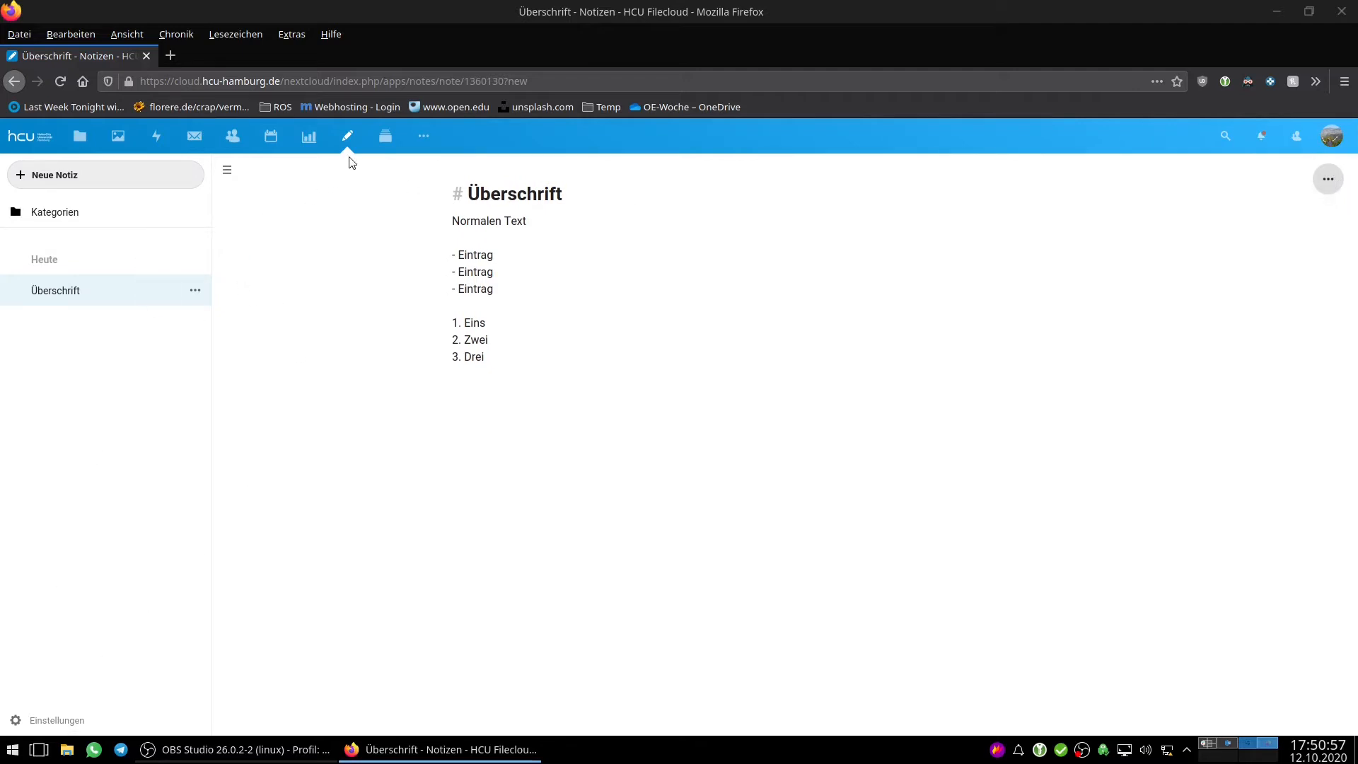
In Deck's Persönlich board, add a card 'Video aufnehmen' to the Offen list
left_click(383, 138)
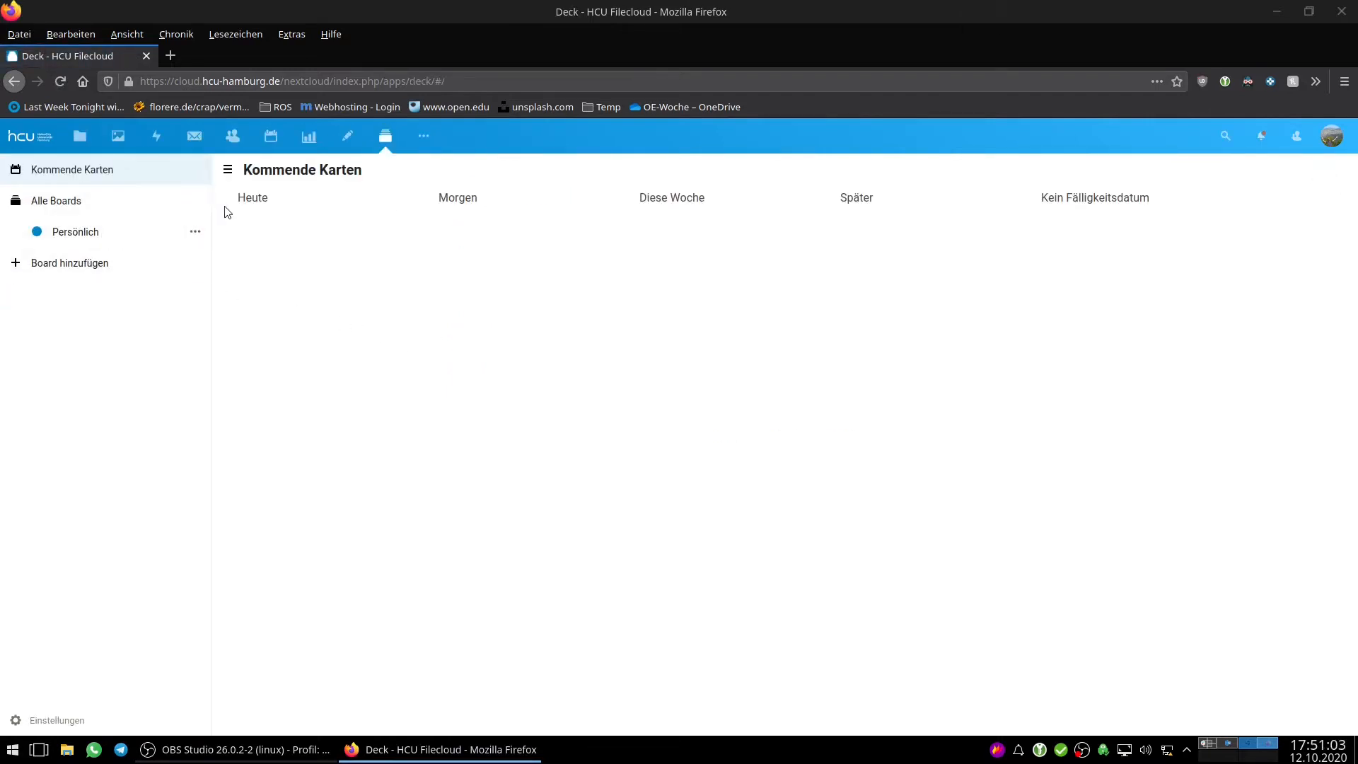
left_click(95, 239)
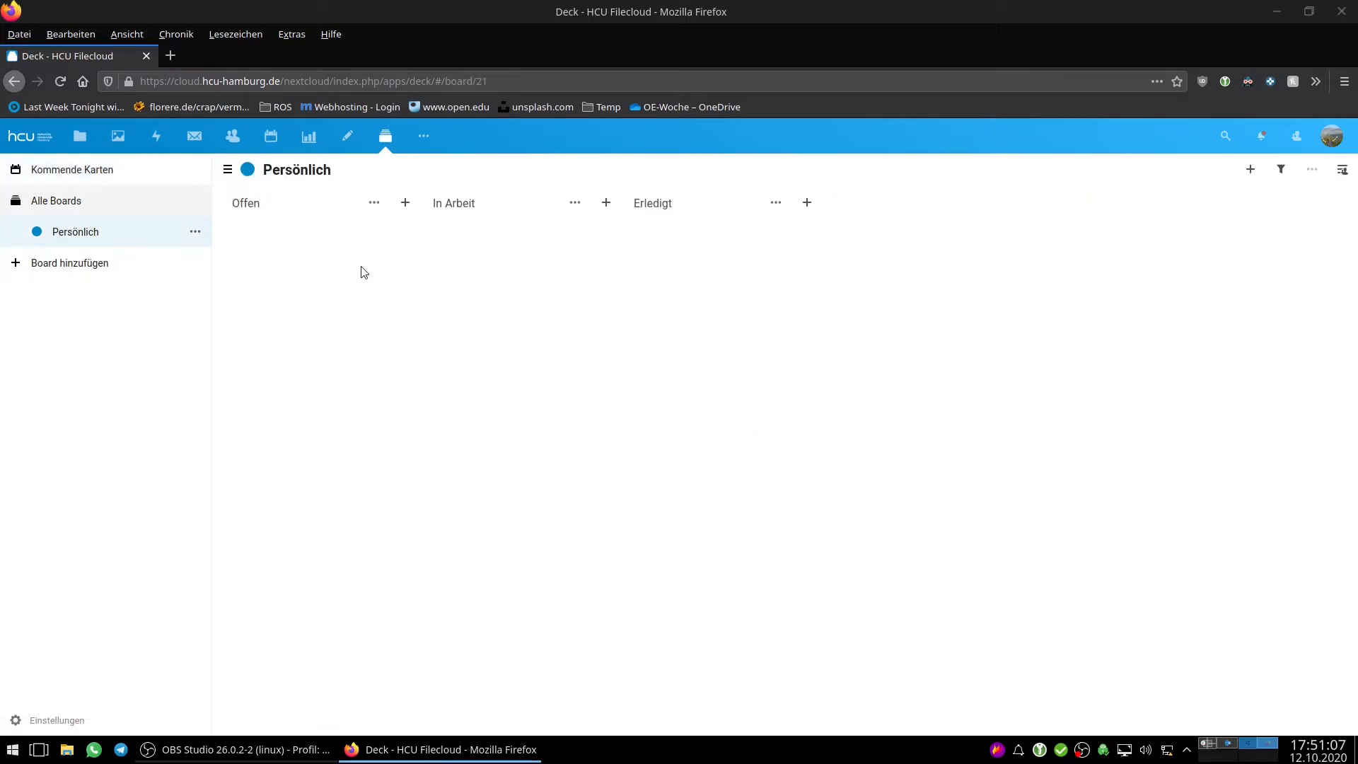
left_click(404, 203)
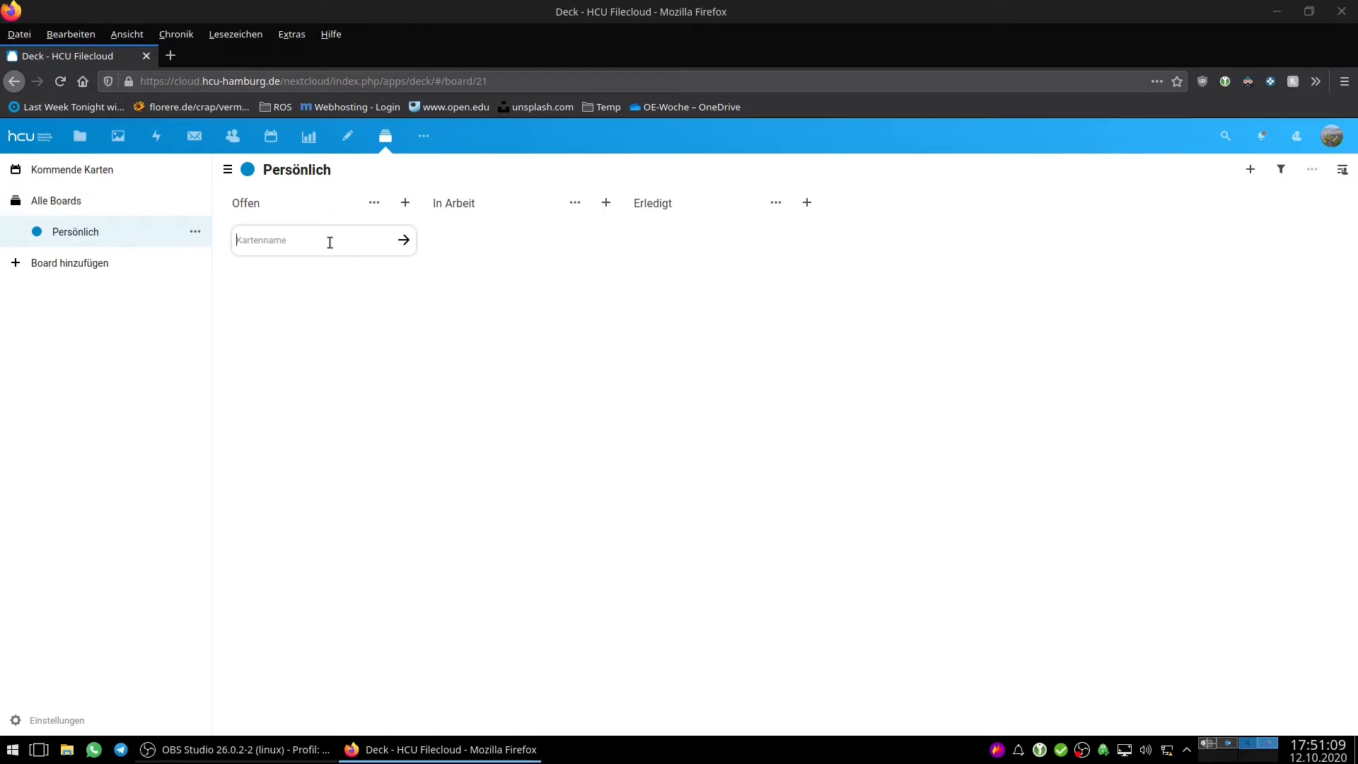
type("Video aufnehmen")
key("Return")
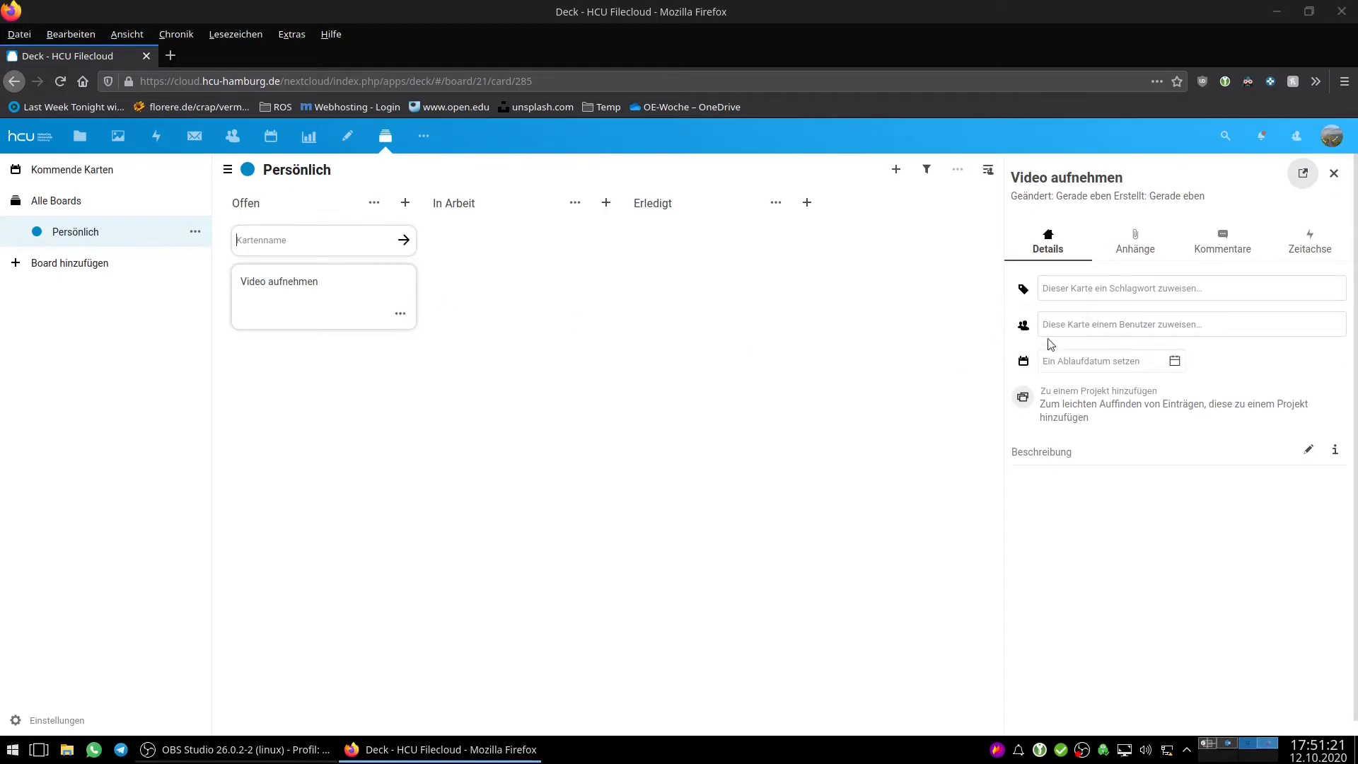
Assign the card to yourself and set its due date to 31 October 2020
left_click(1135, 328)
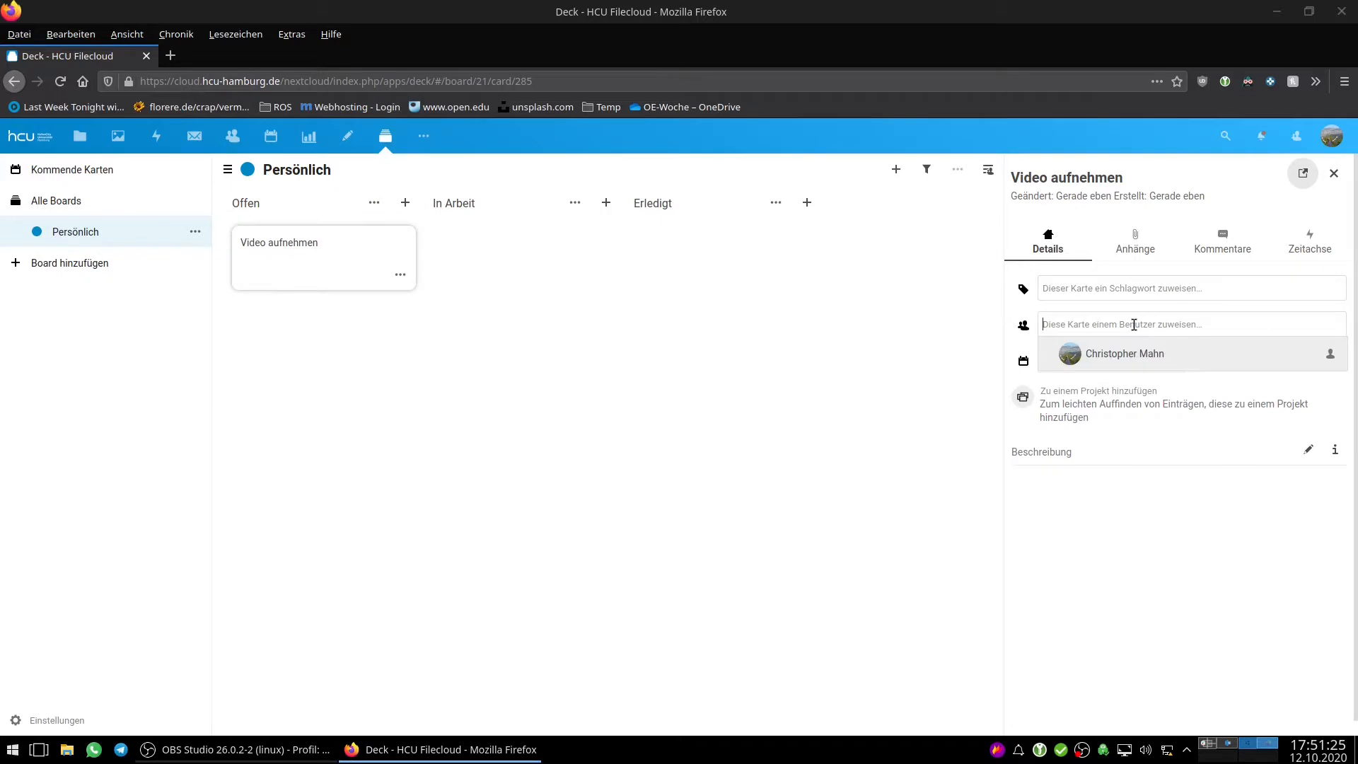
left_click(1133, 357)
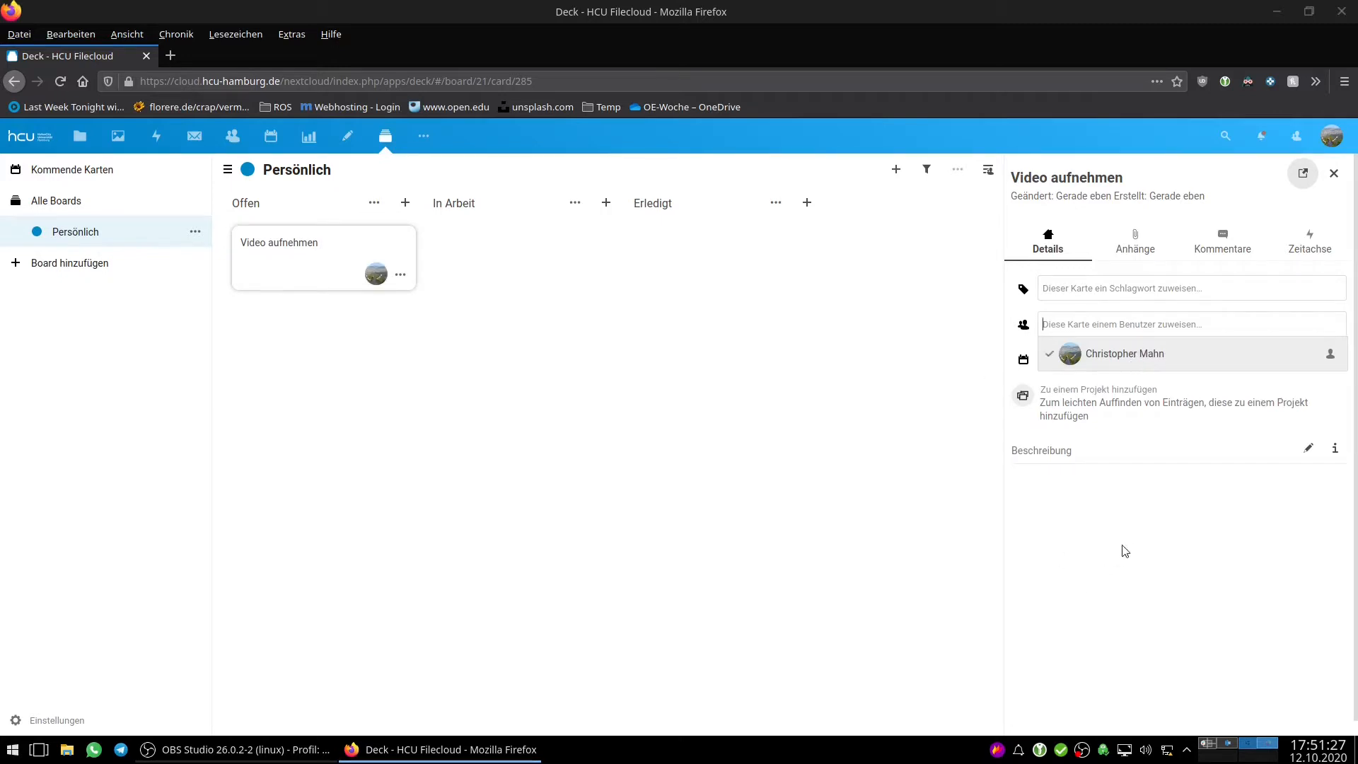
left_click(1174, 361)
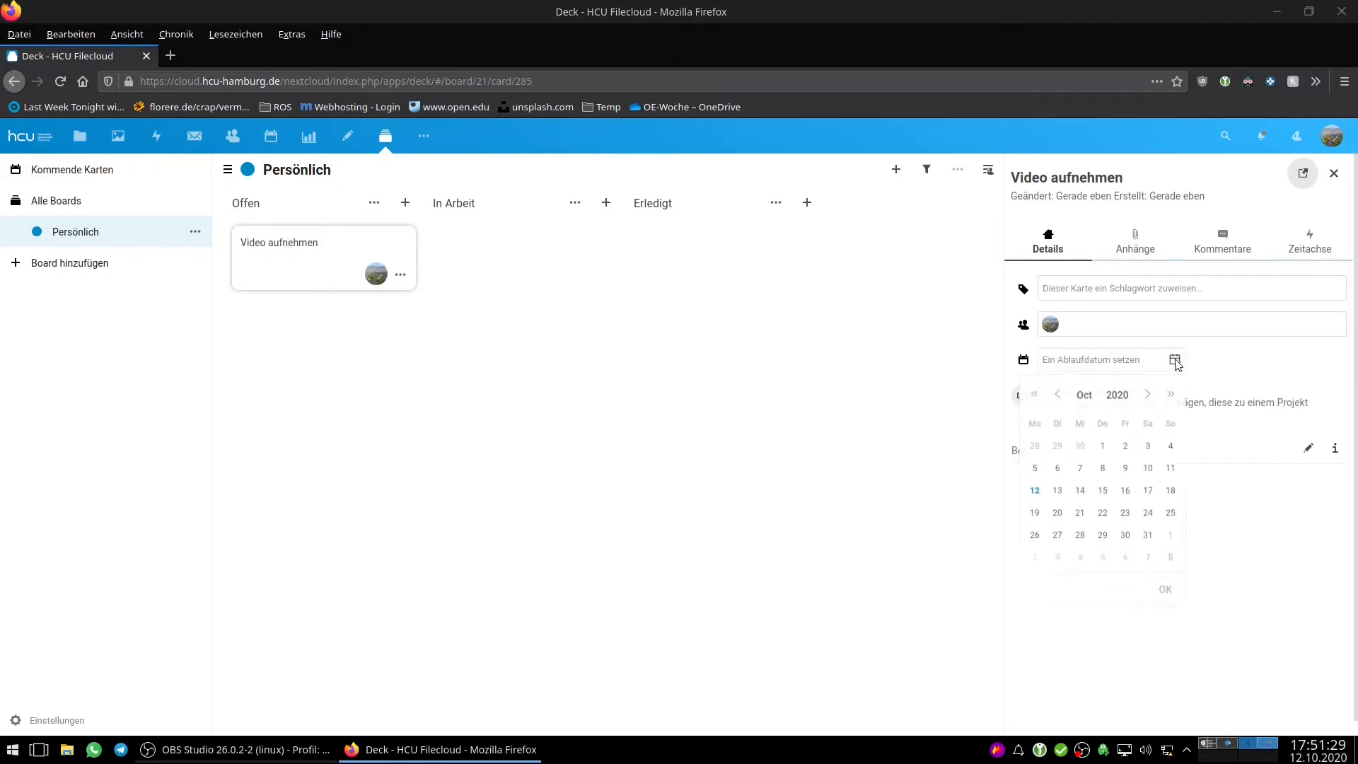
left_click(1145, 538)
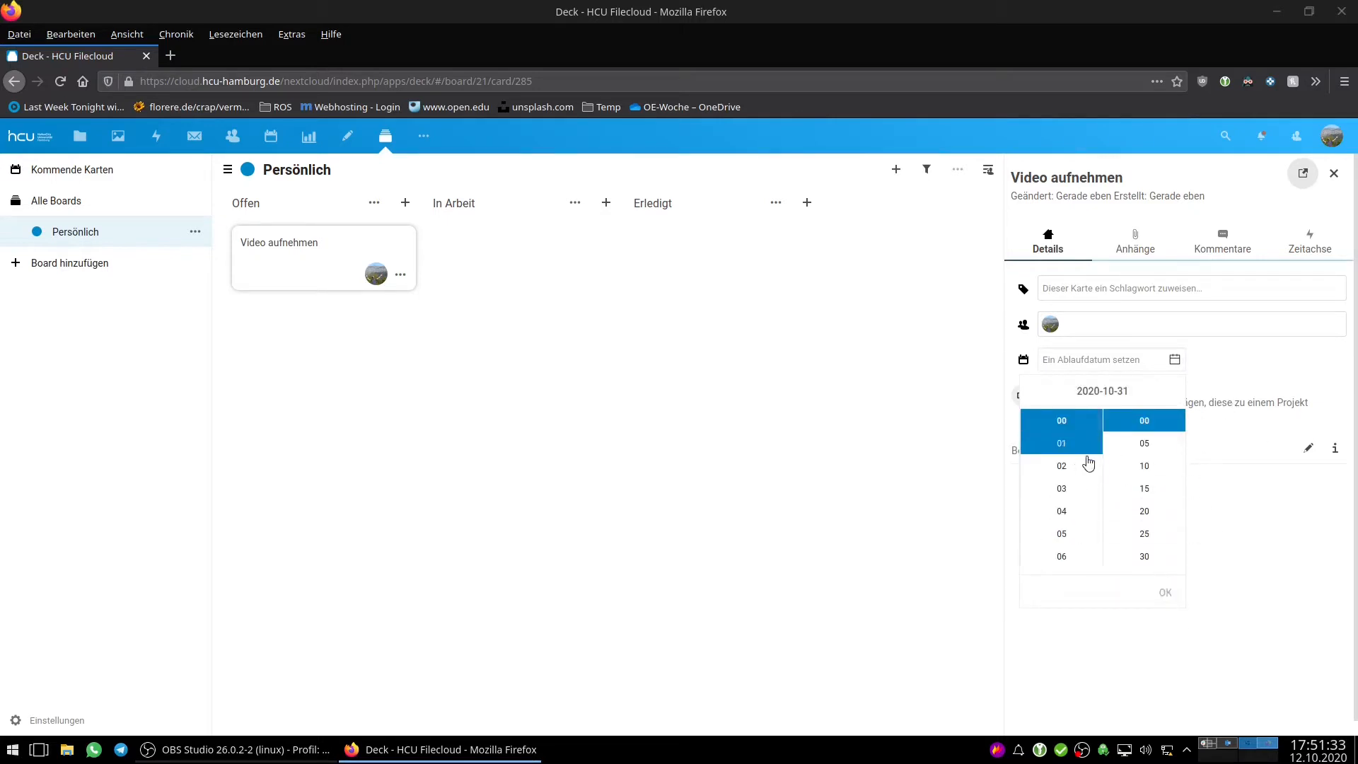
left_click(1165, 592)
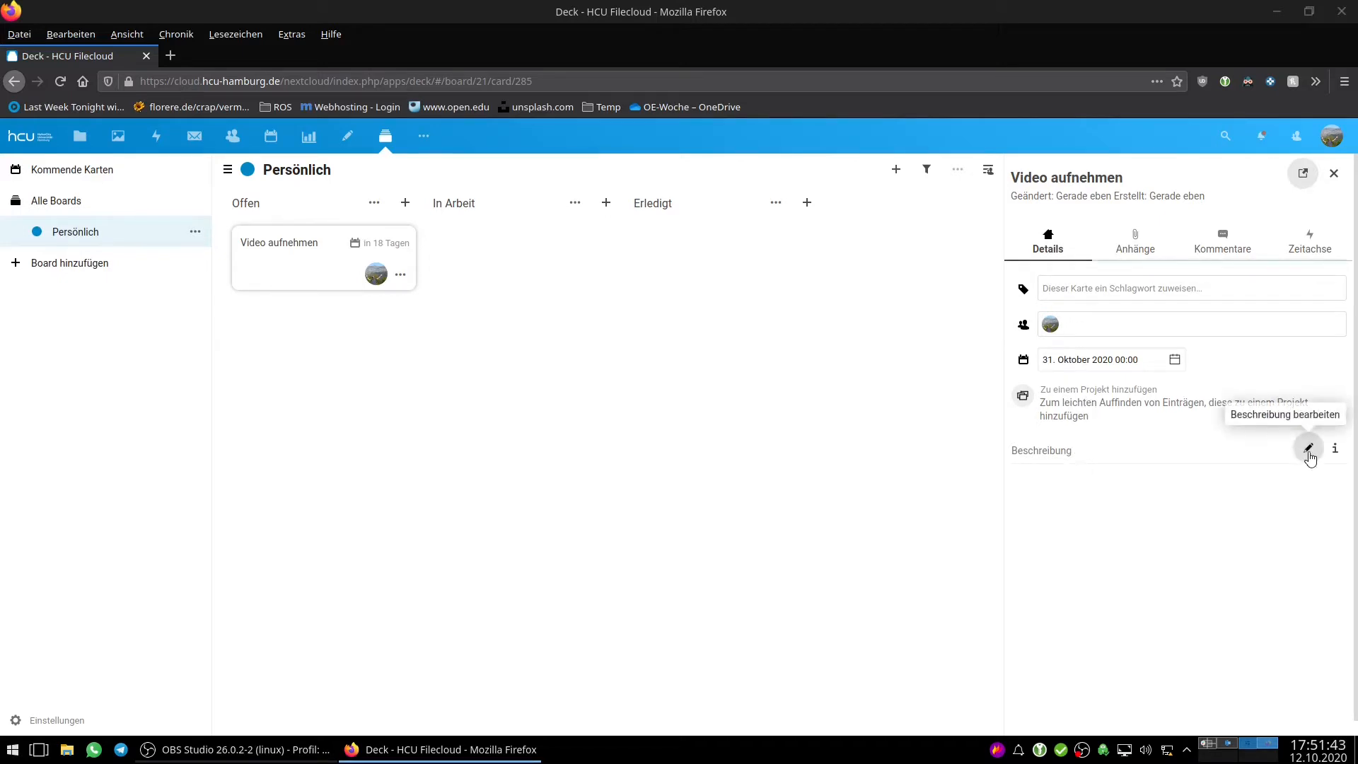
left_click(1135, 239)
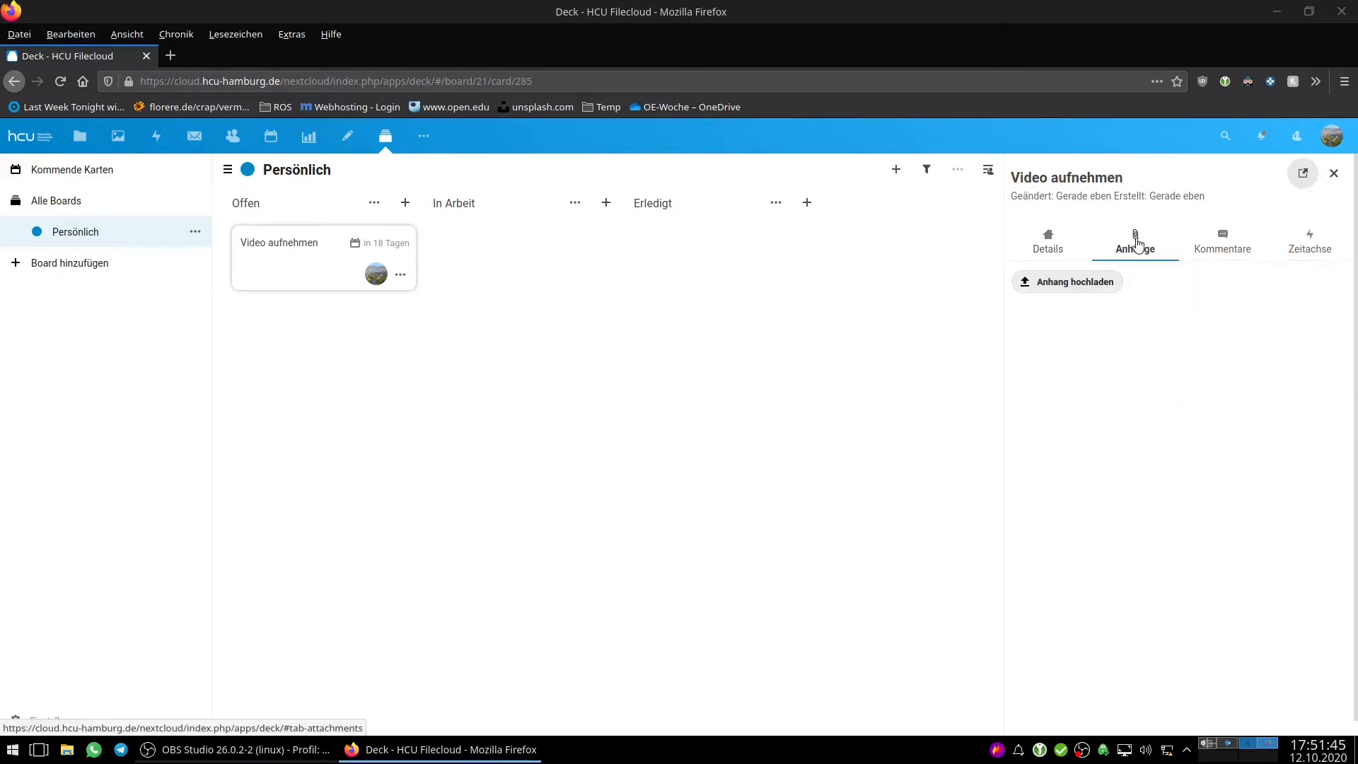
left_click(1222, 247)
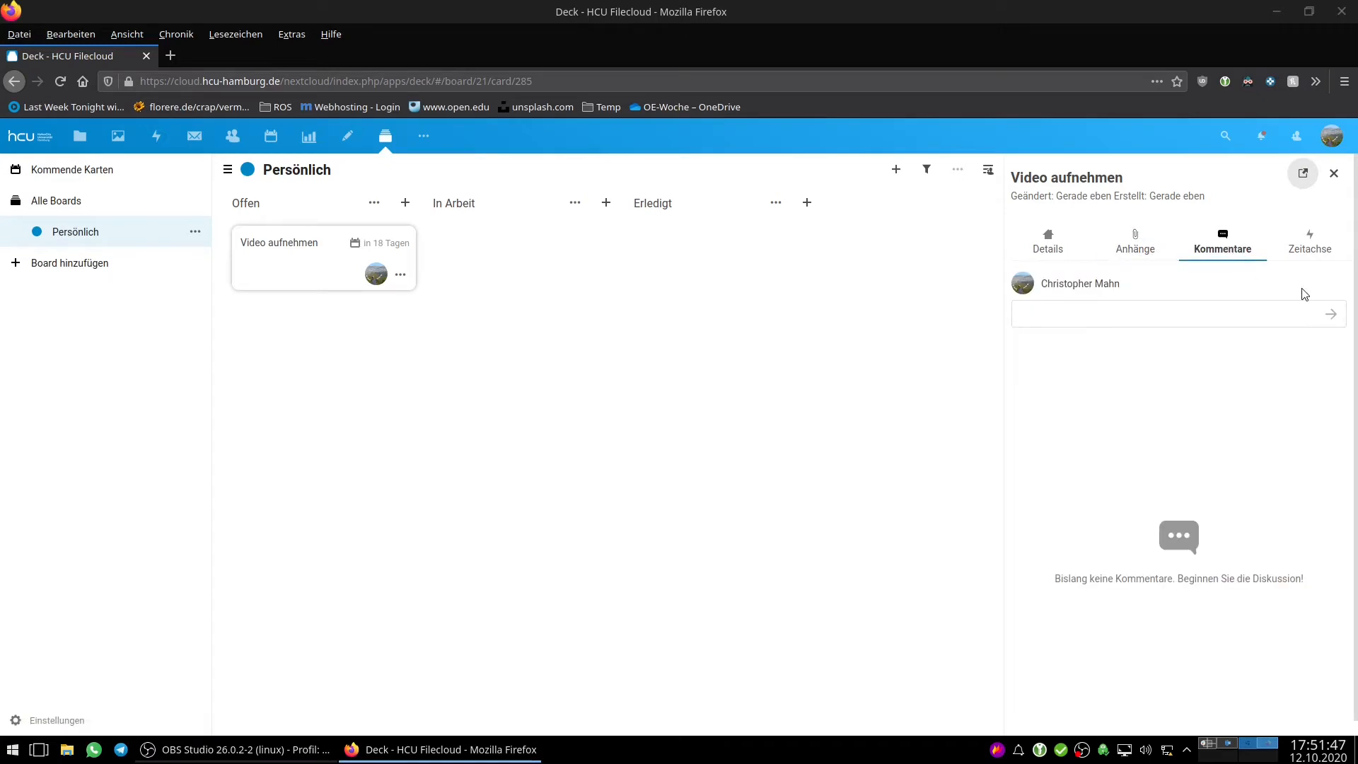
left_click(1318, 251)
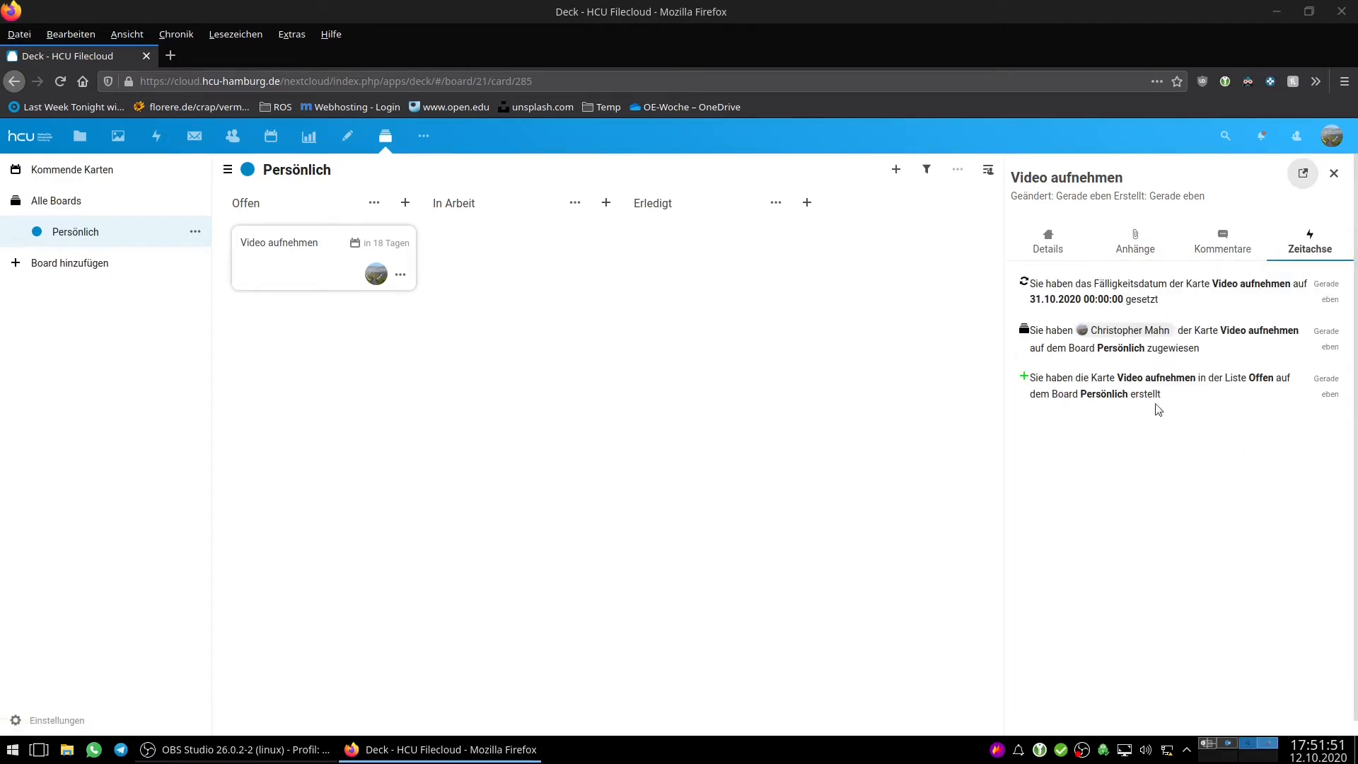
left_click(1047, 243)
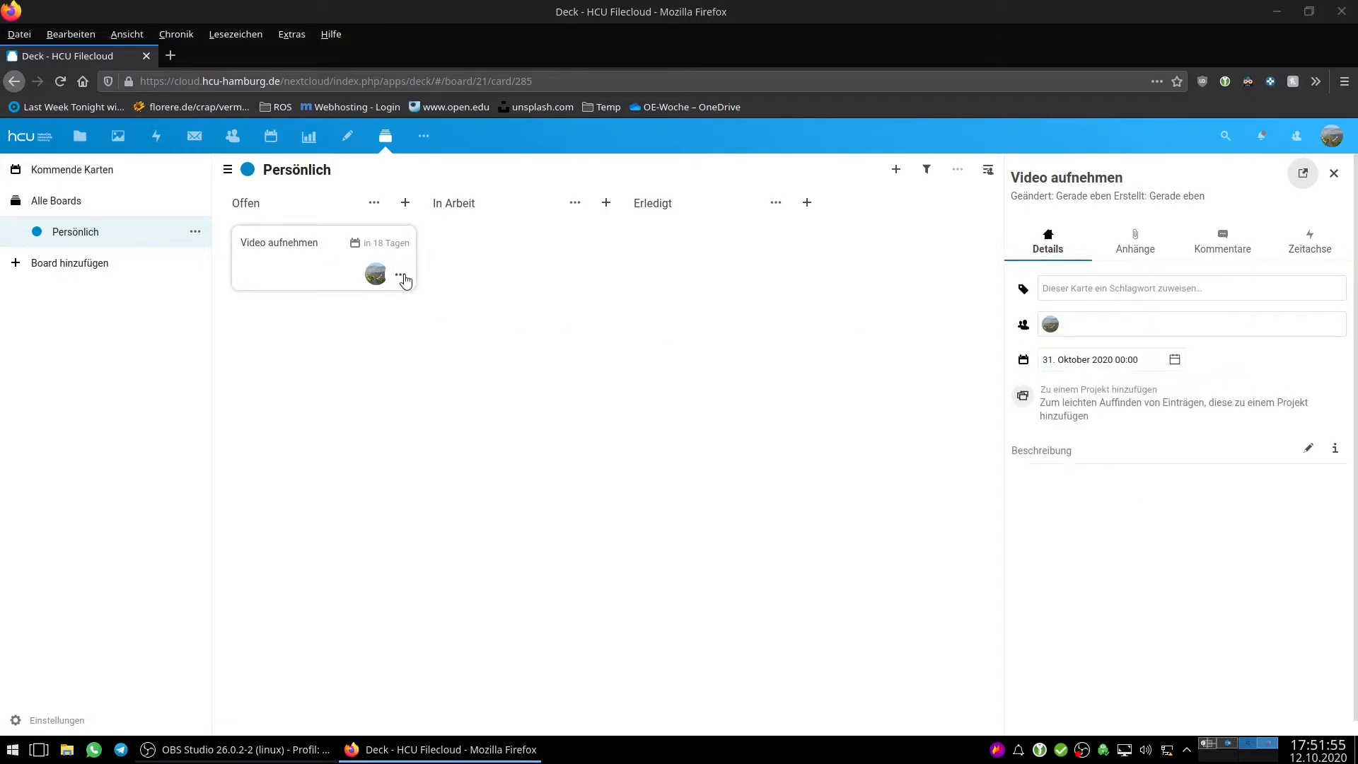
left_click(401, 275)
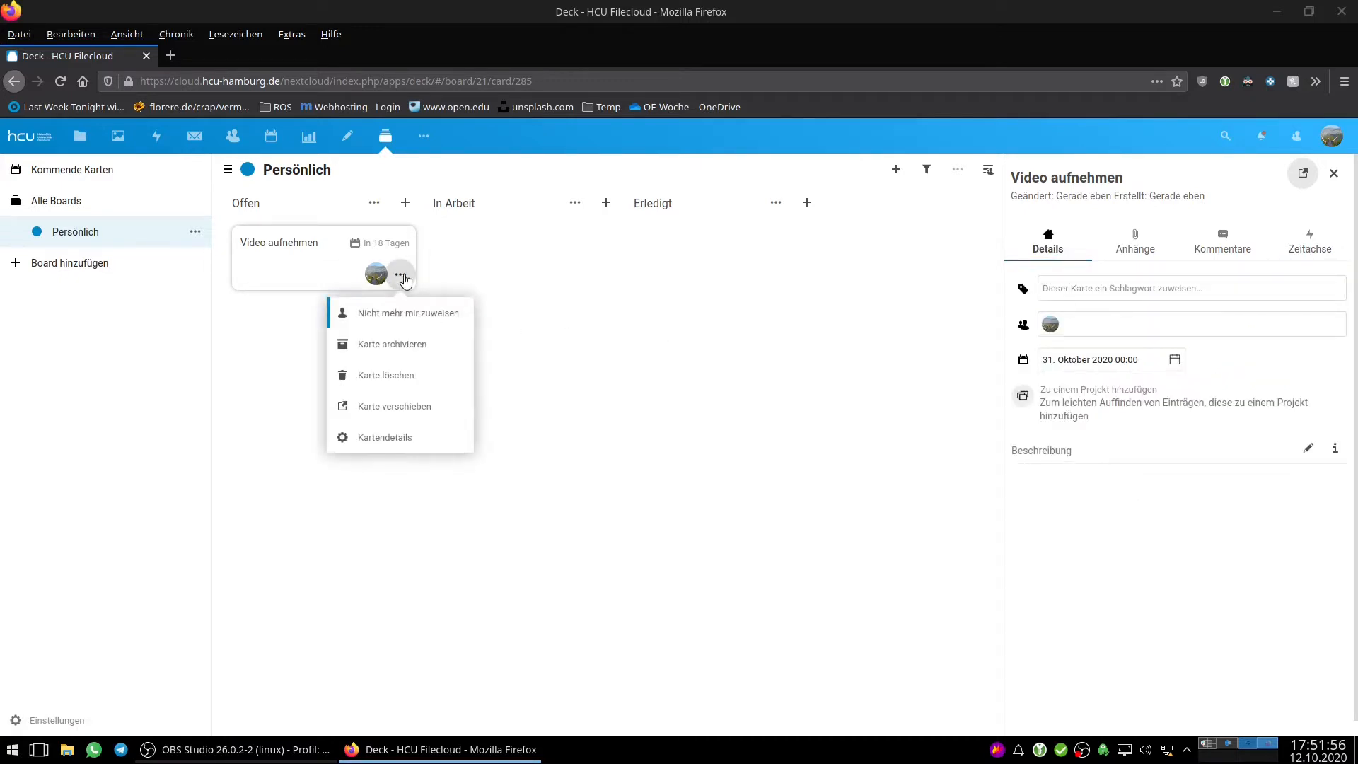
left_click(415, 405)
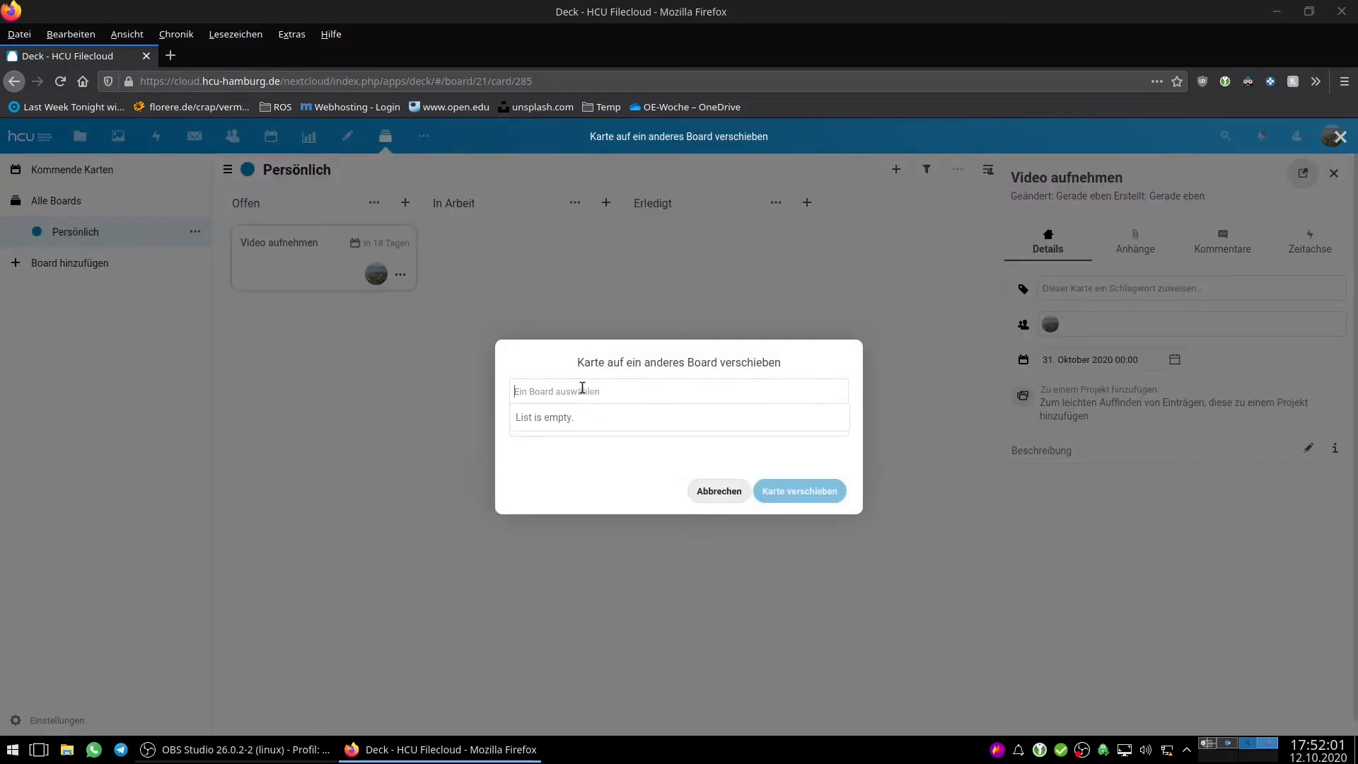
left_click(565, 421)
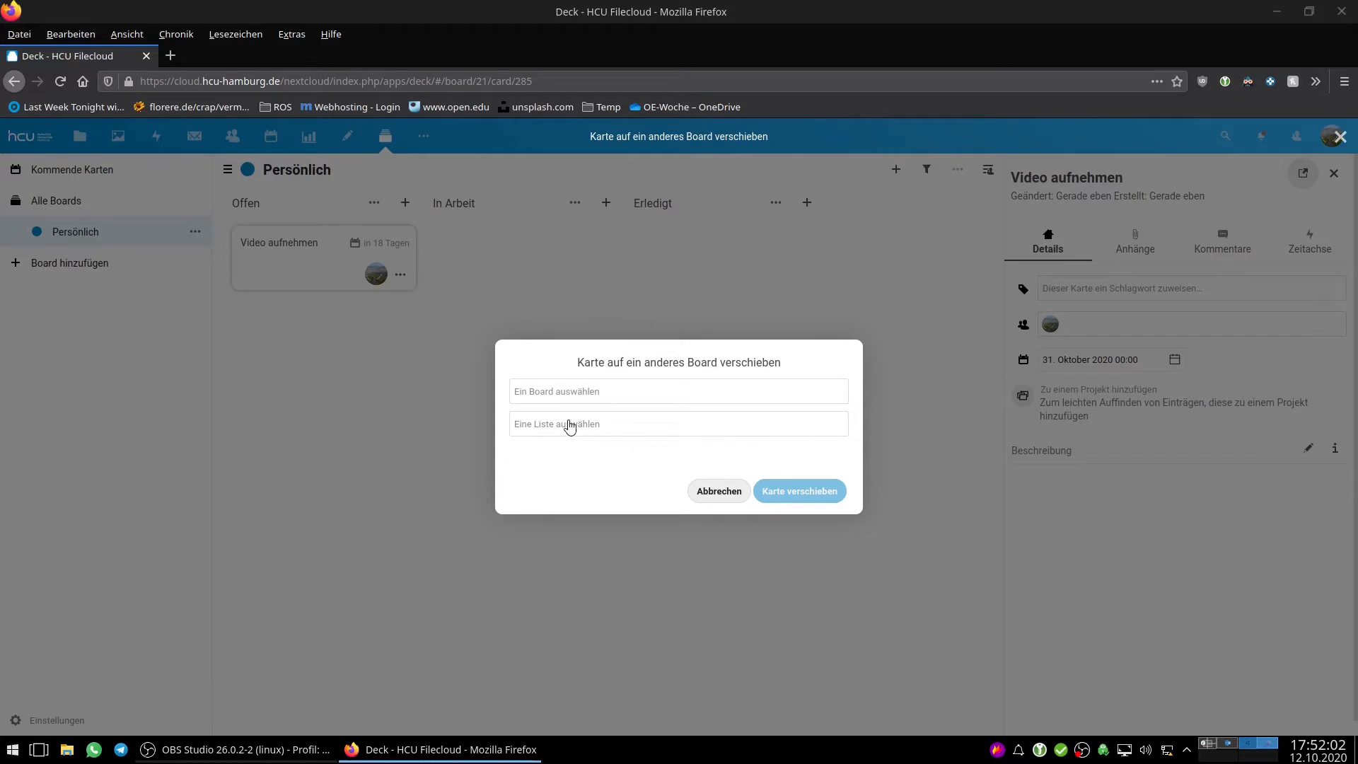
left_click(621, 477)
left_click(700, 498)
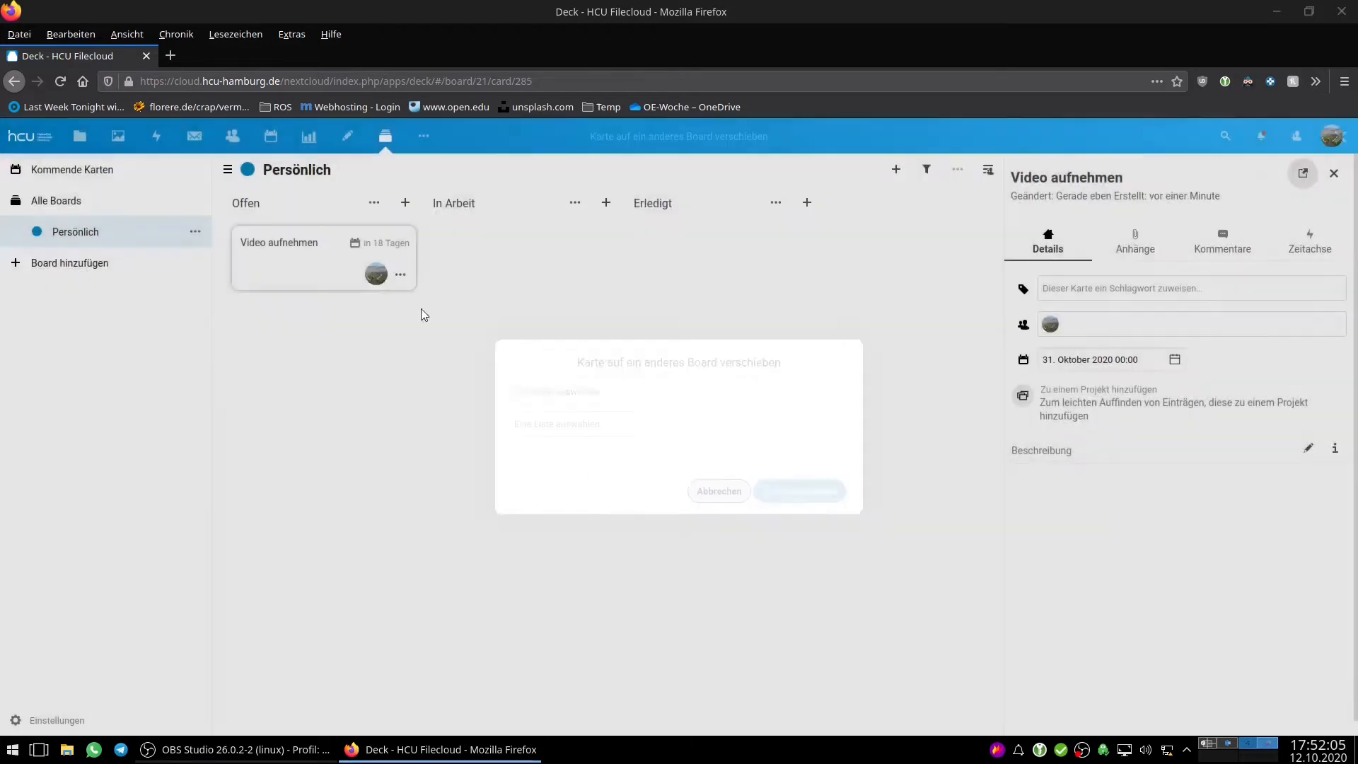
left_click(401, 274)
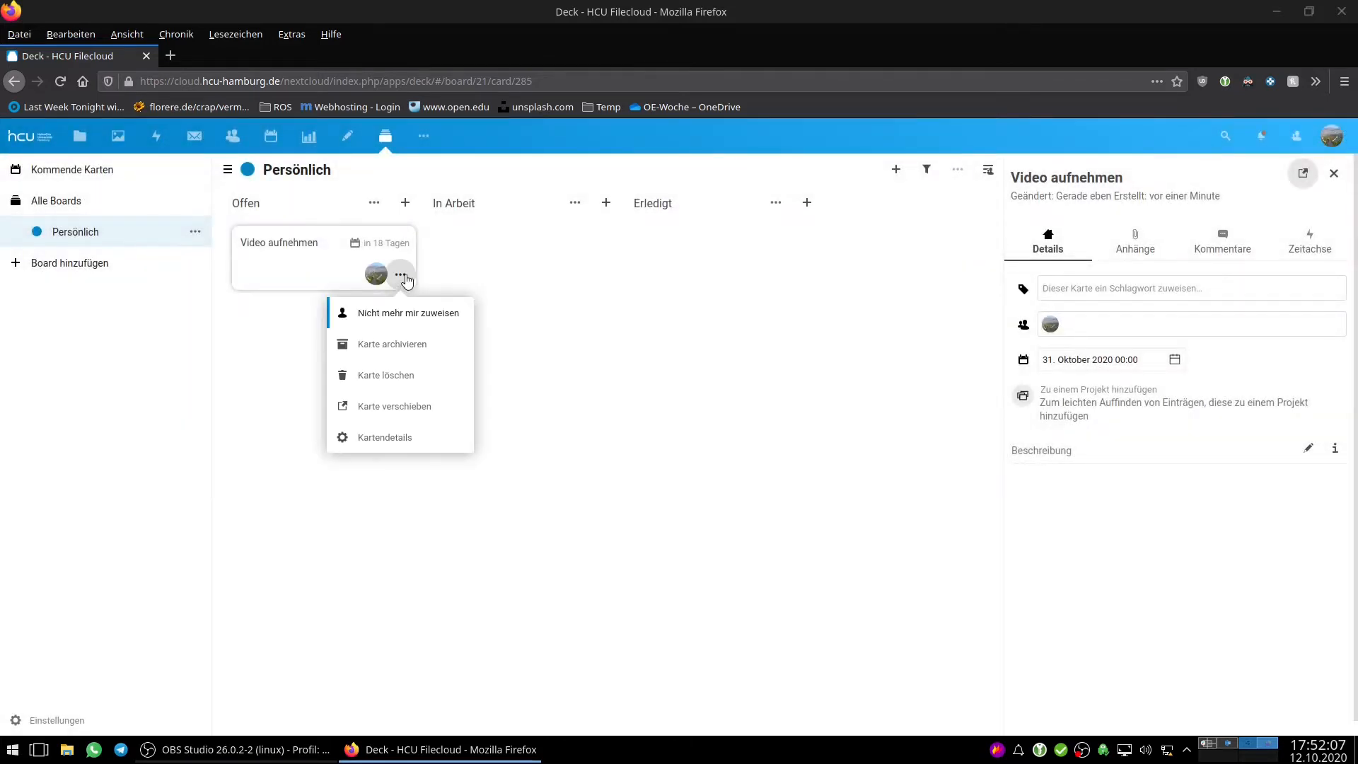
left_click(401, 275)
left_click_drag(313, 282, 517, 359)
left_click_drag(555, 268, 482, 285)
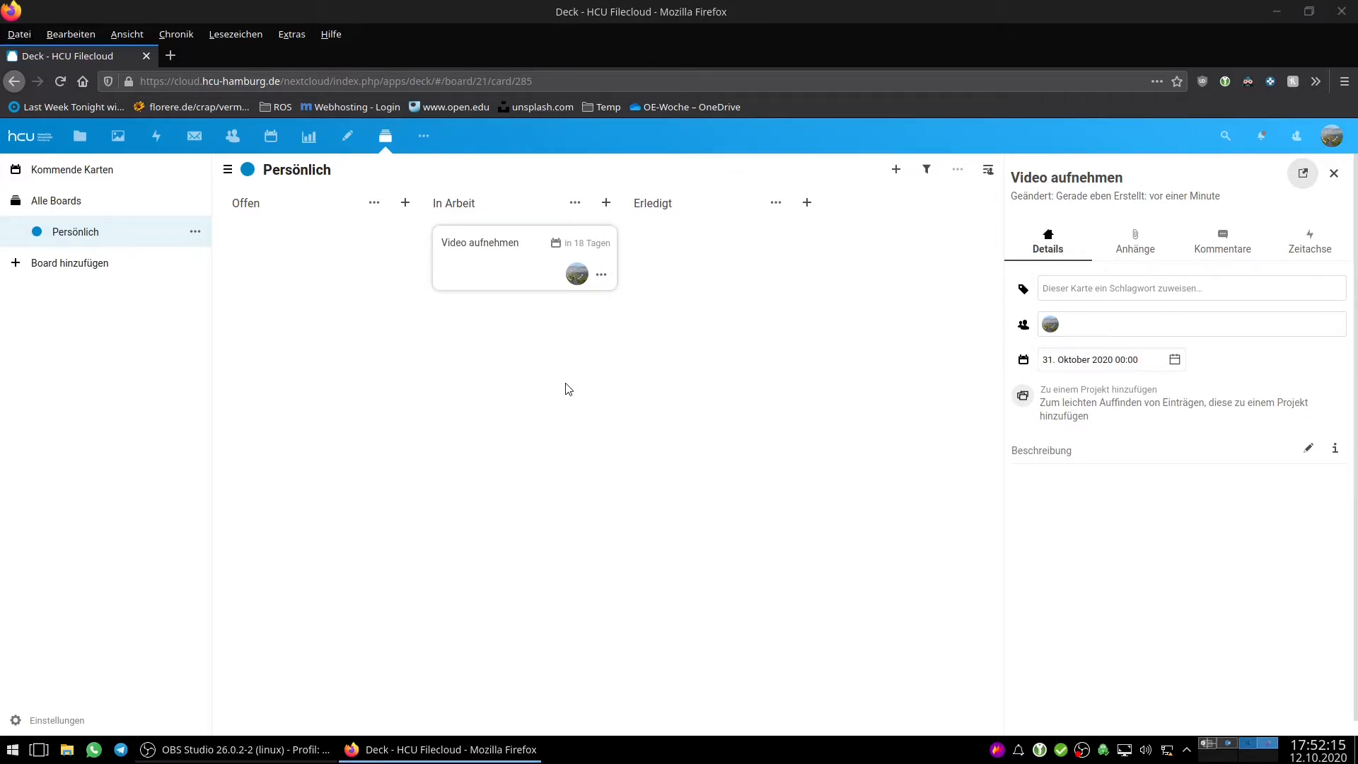
left_click_drag(512, 277, 318, 308)
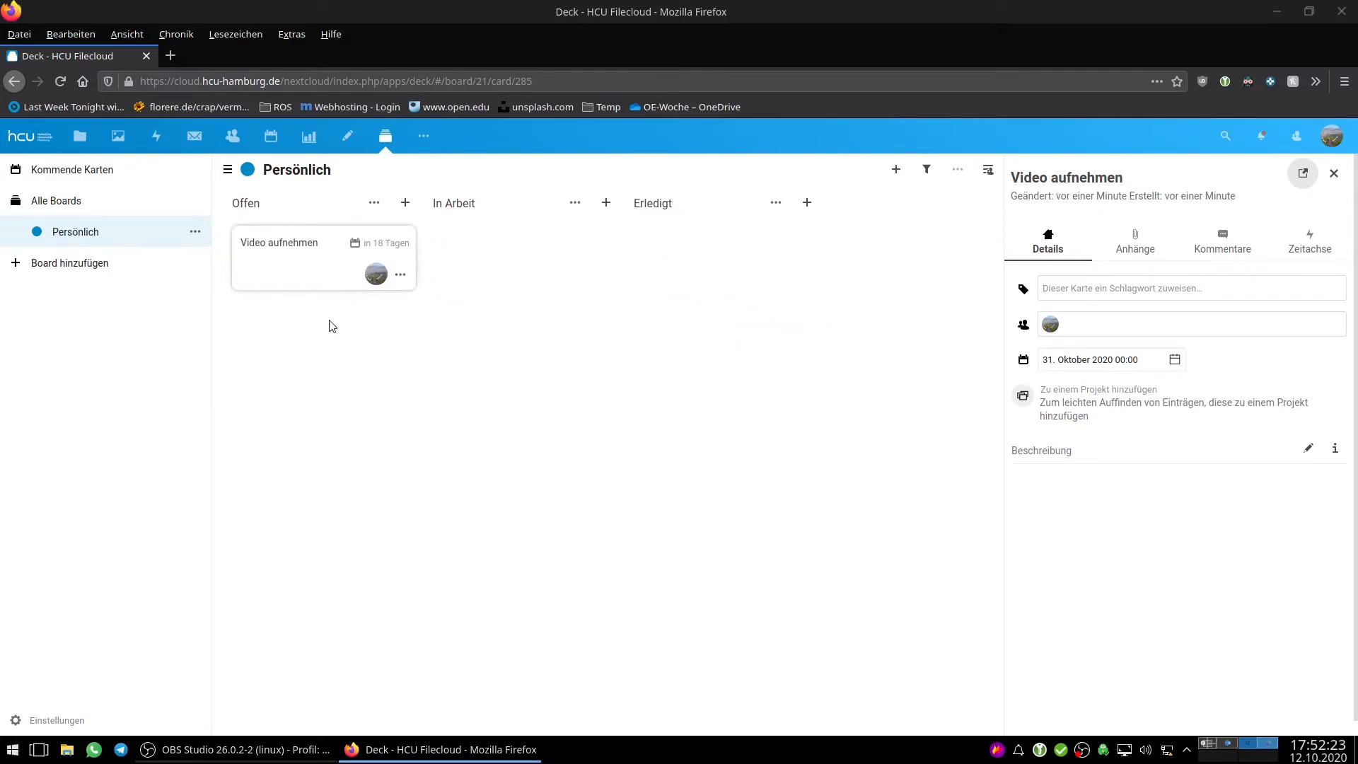
Start and cancel a new board, then peek at the Persönlich board's actions
left_click(23, 266)
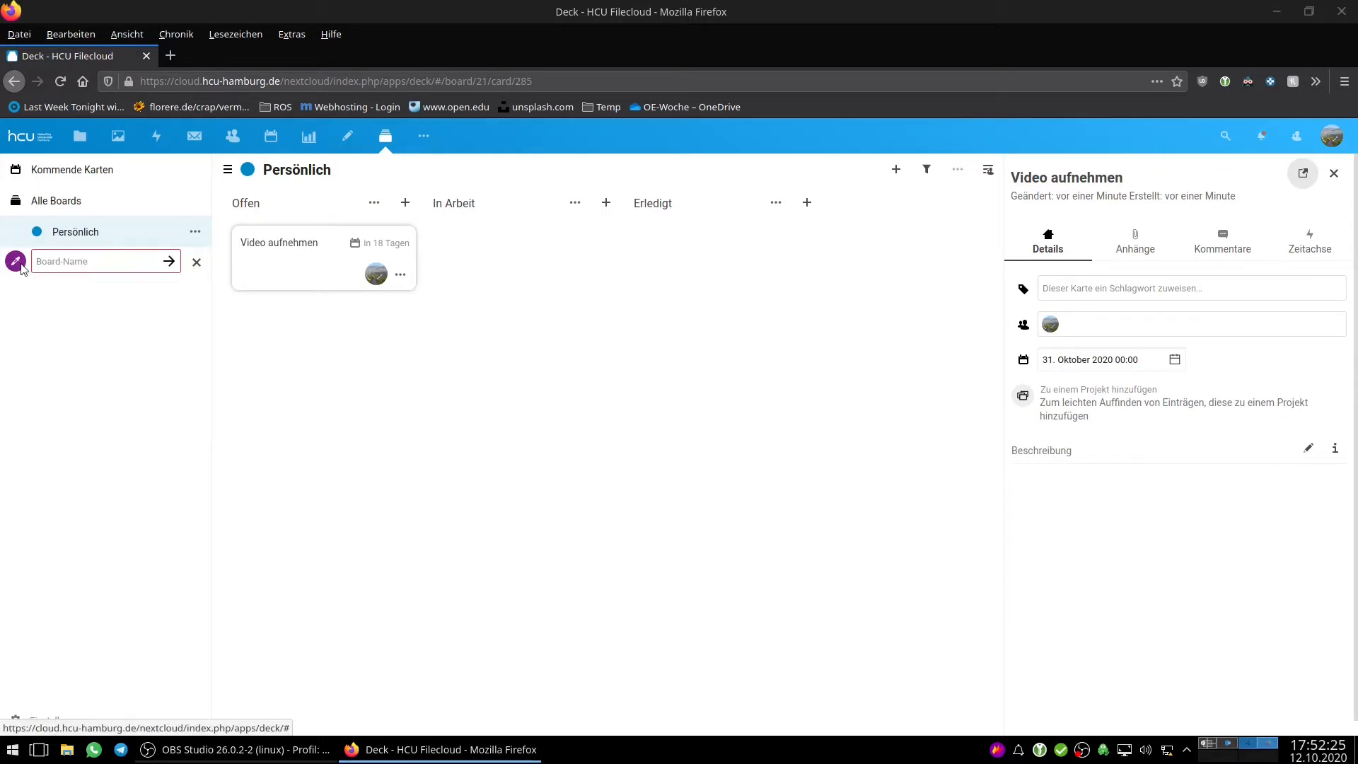
left_click(194, 262)
left_click(195, 235)
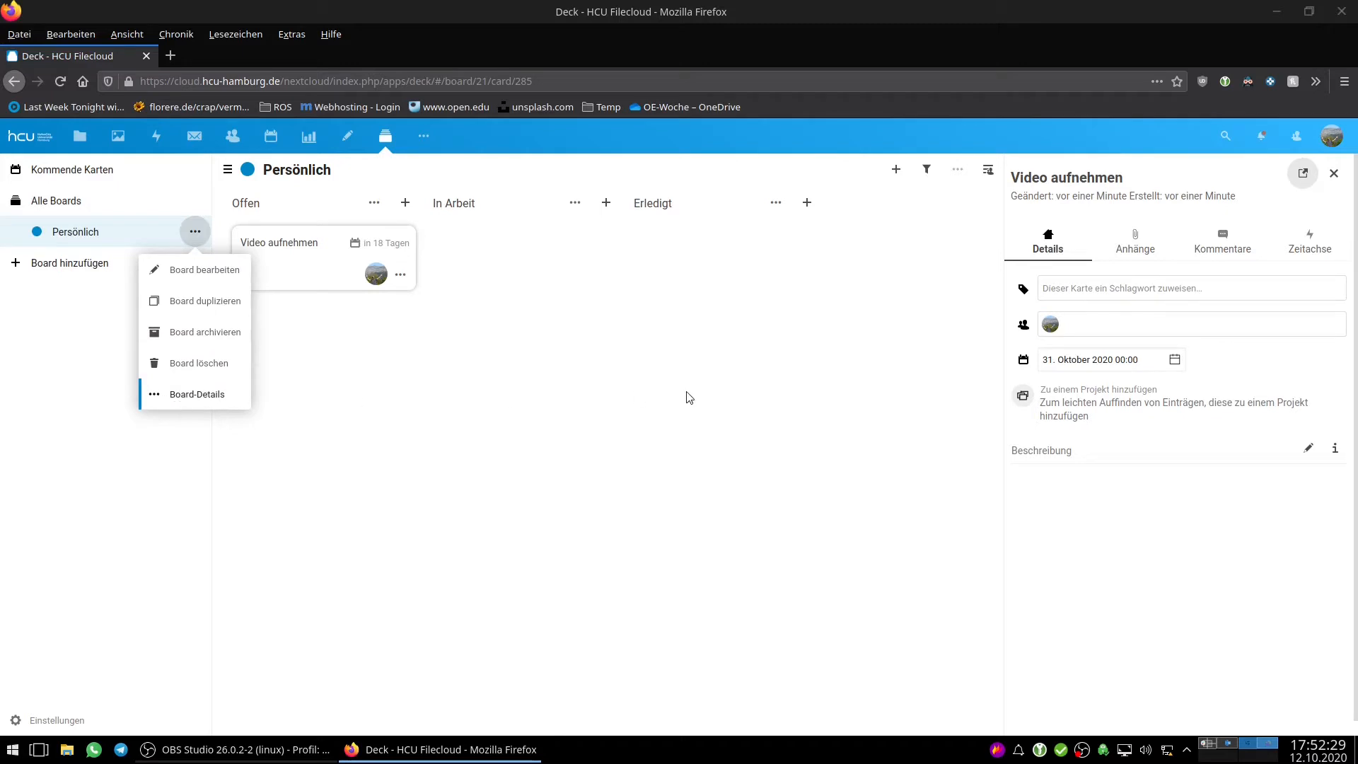
left_click(712, 384)
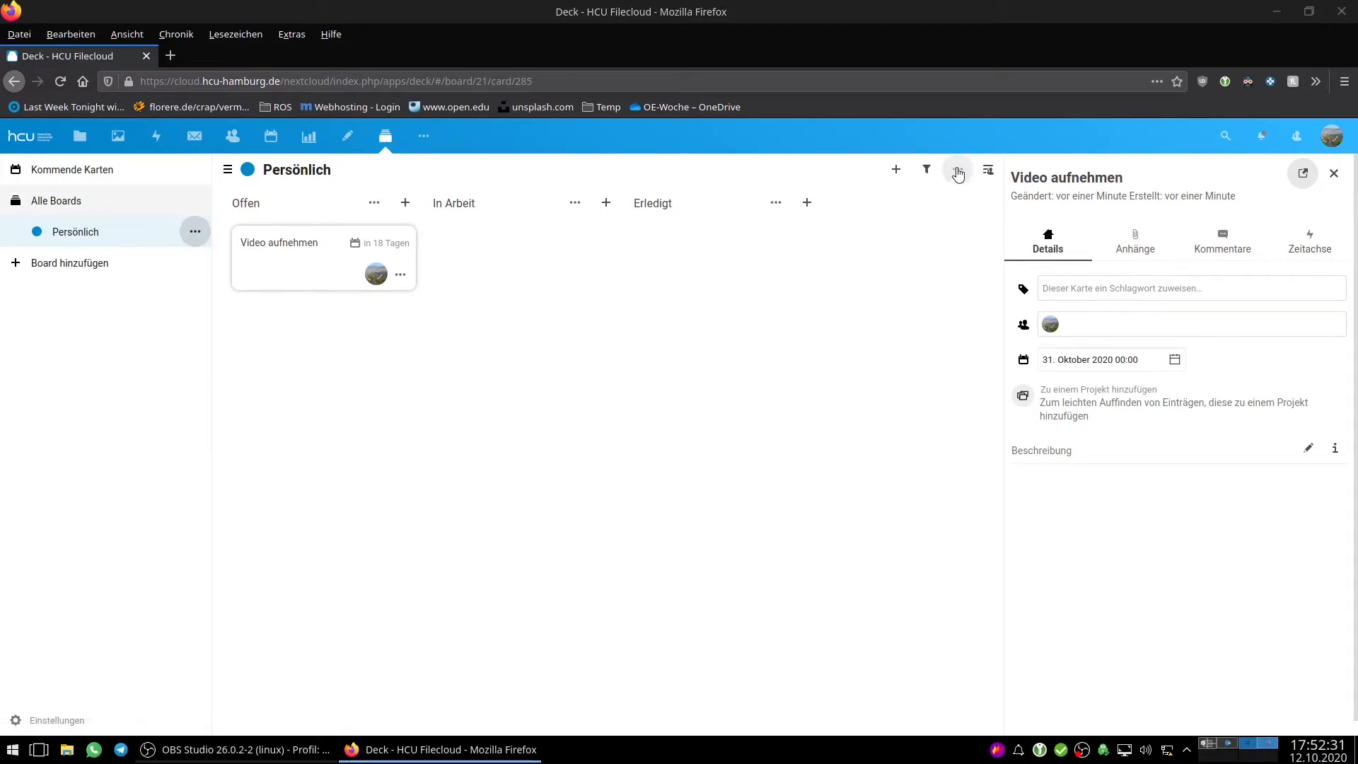
Open the Persönlich board's details and browse the people it could be shared with
left_click(986, 171)
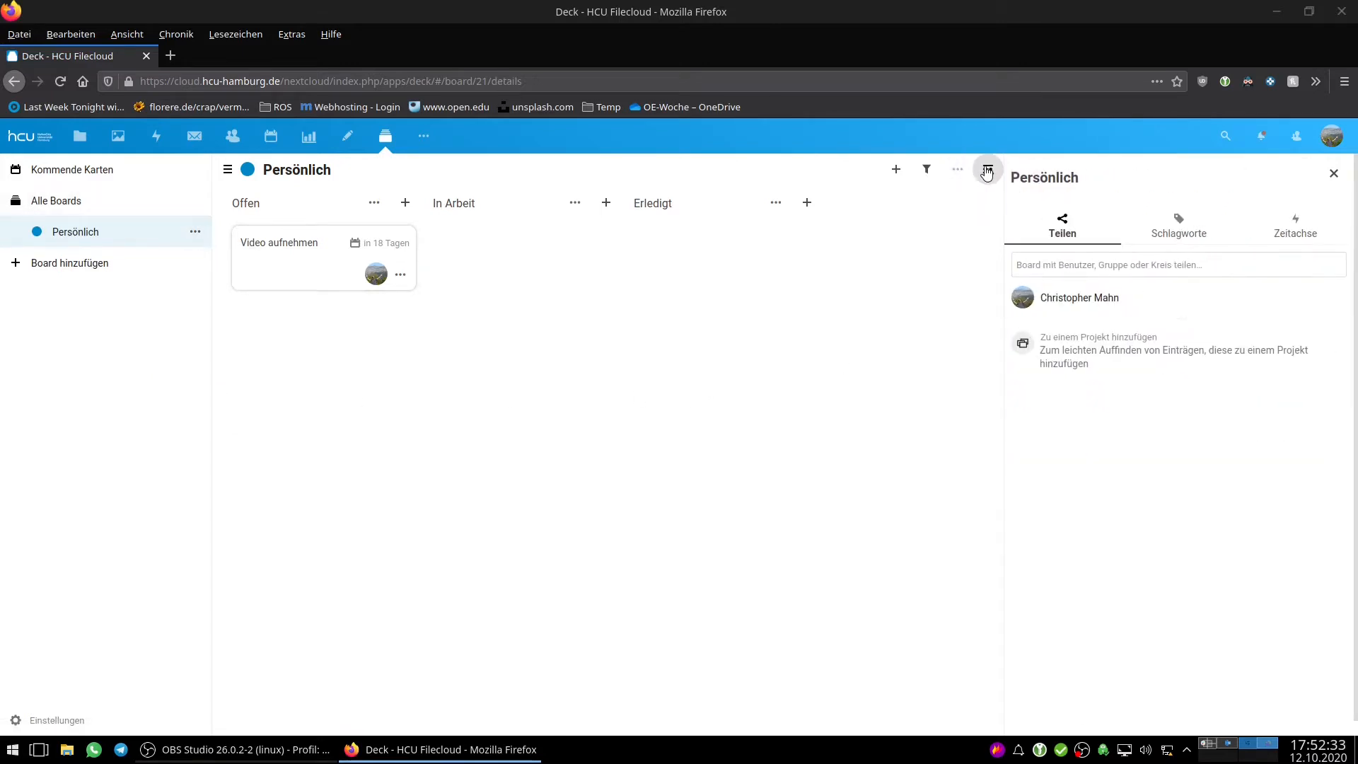
left_click(1093, 267)
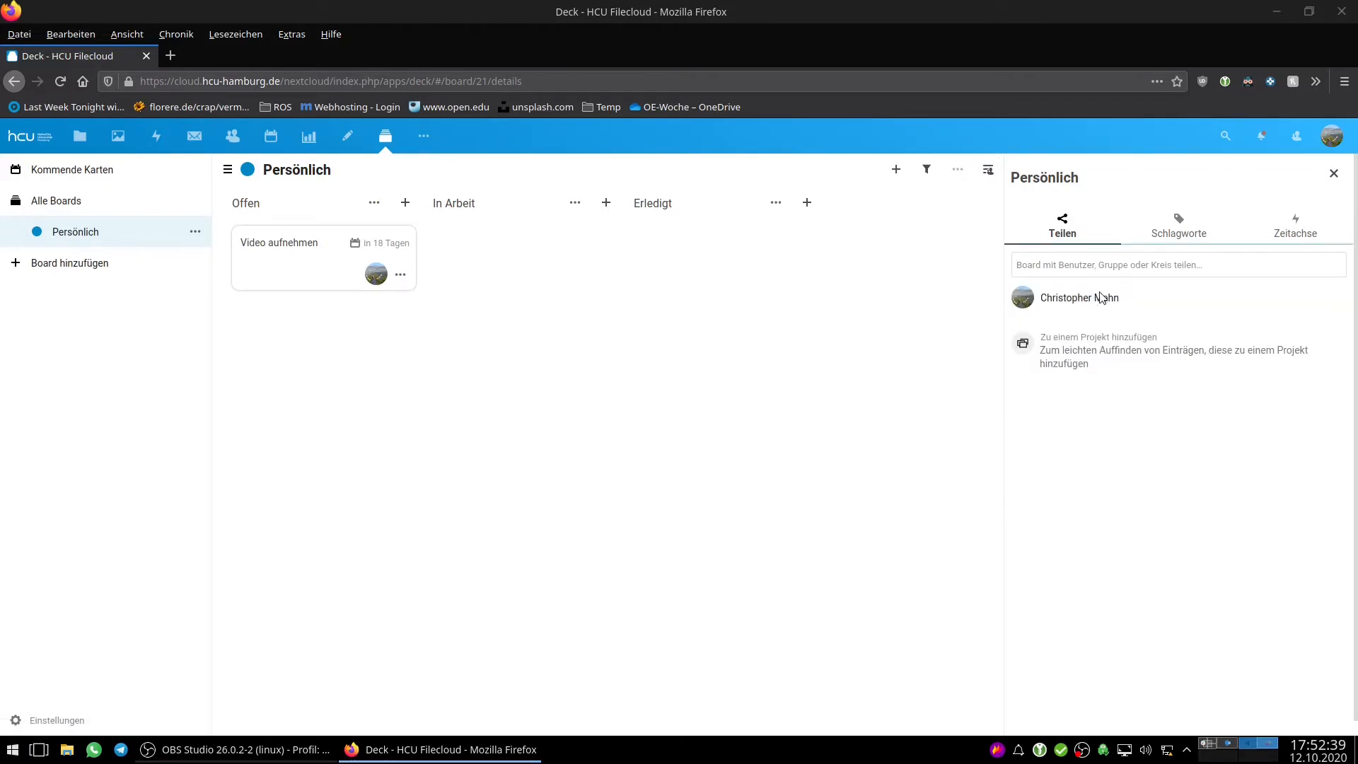
left_click(1098, 272)
scroll(1124, 392, "down", 3)
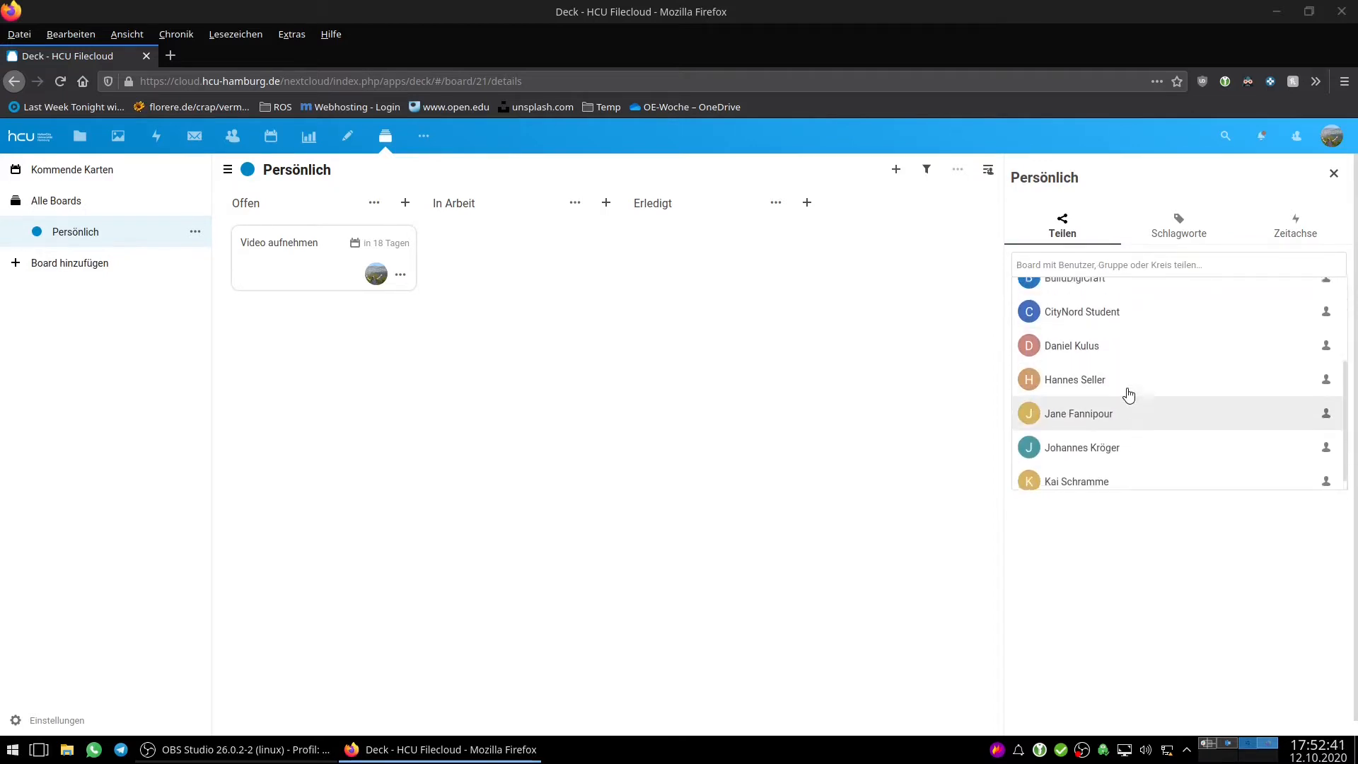
scroll(1127, 394, "up", 3)
left_click(1163, 684)
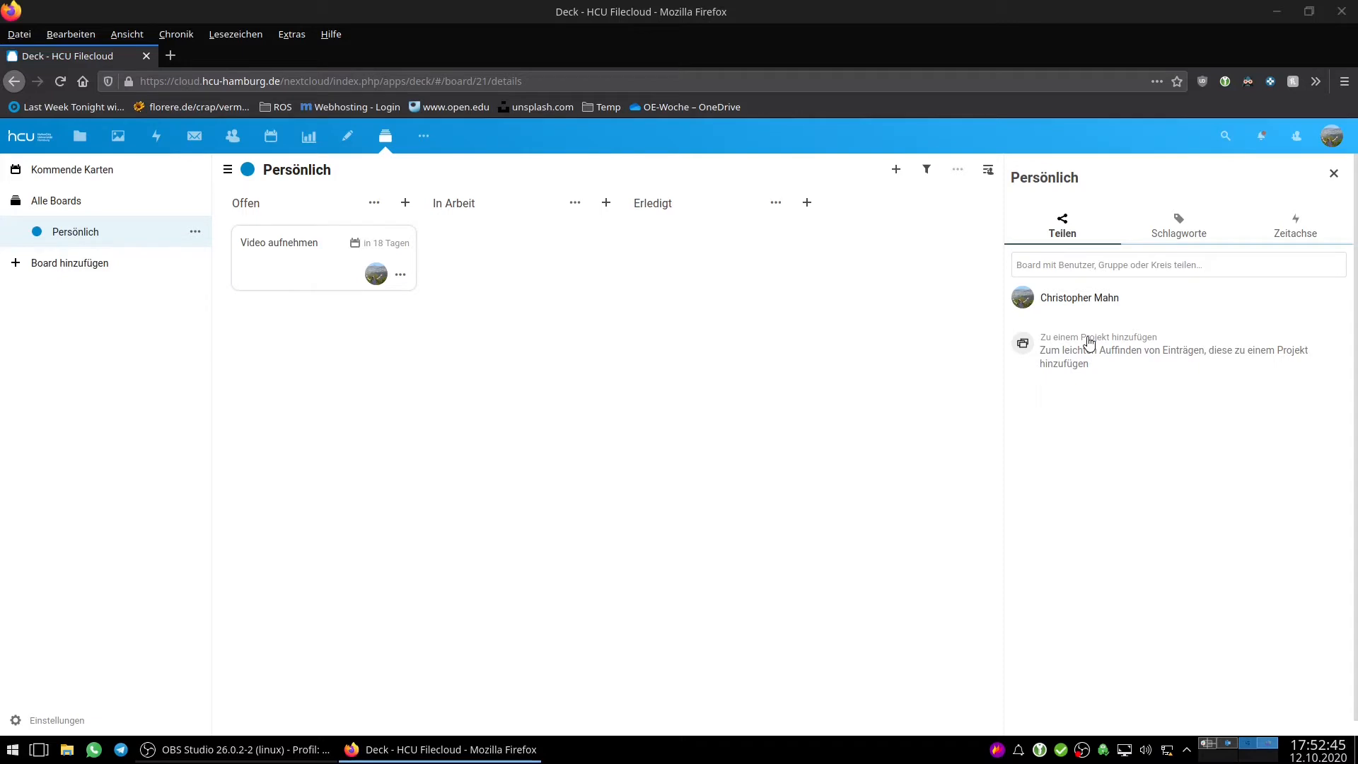
left_click(432, 145)
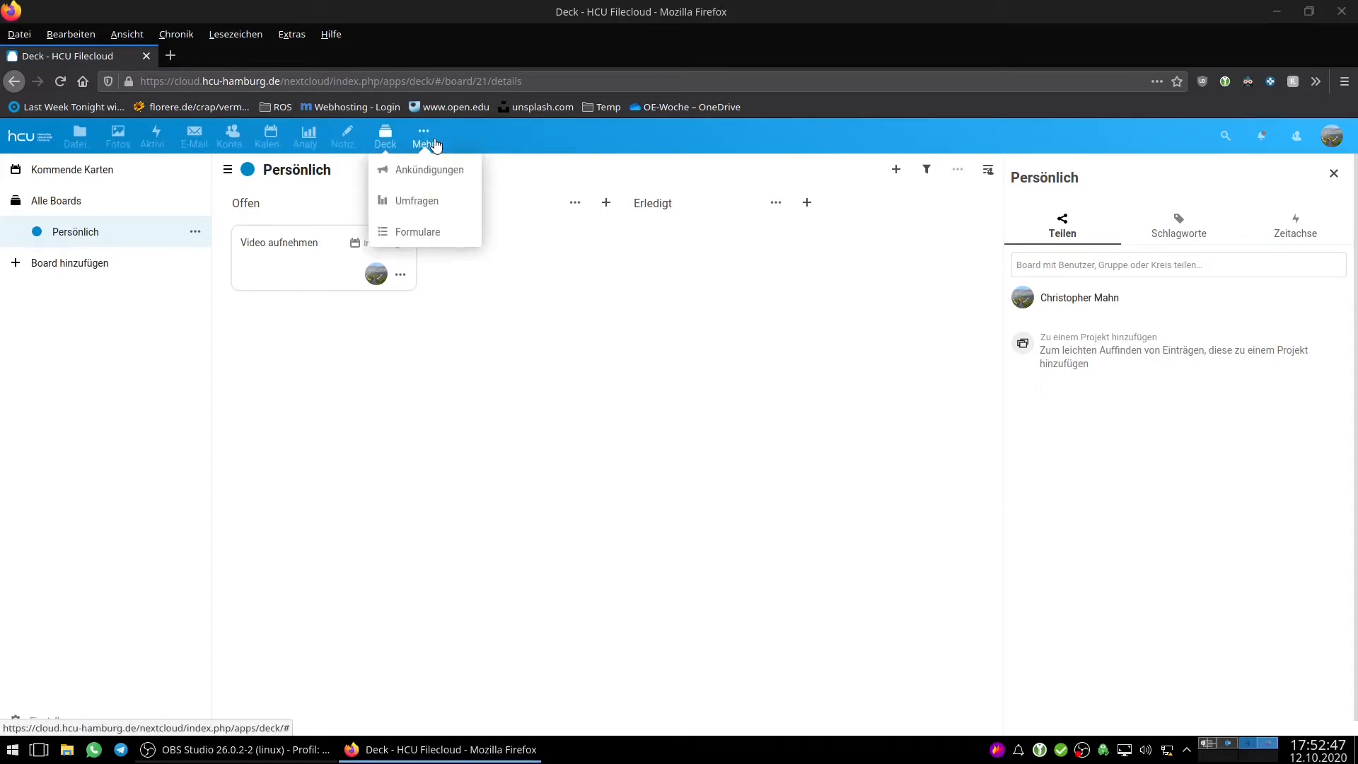
left_click(434, 144)
Check the 'Zu einem Projekt hinzufügen' choices and sharing suggestions, leaving nothing linked
left_click(1109, 334)
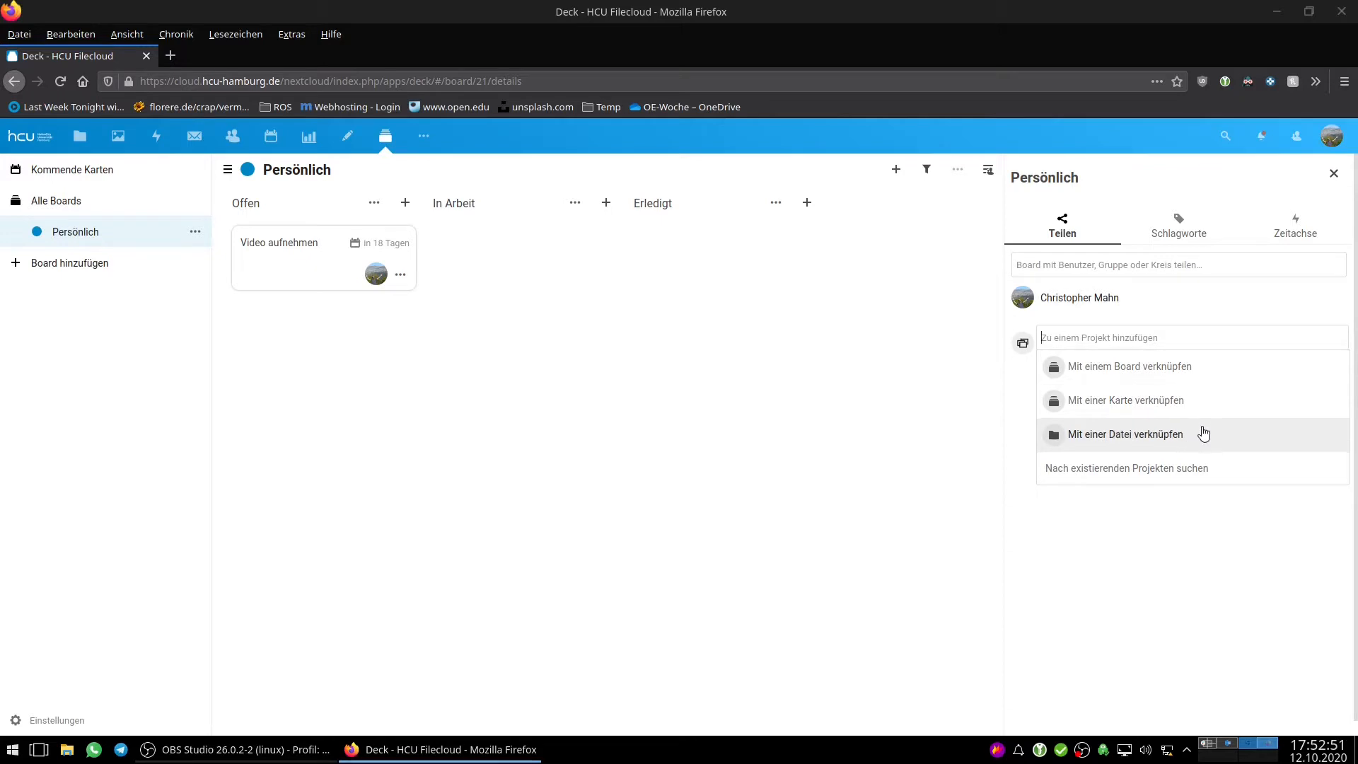
left_click(1189, 478)
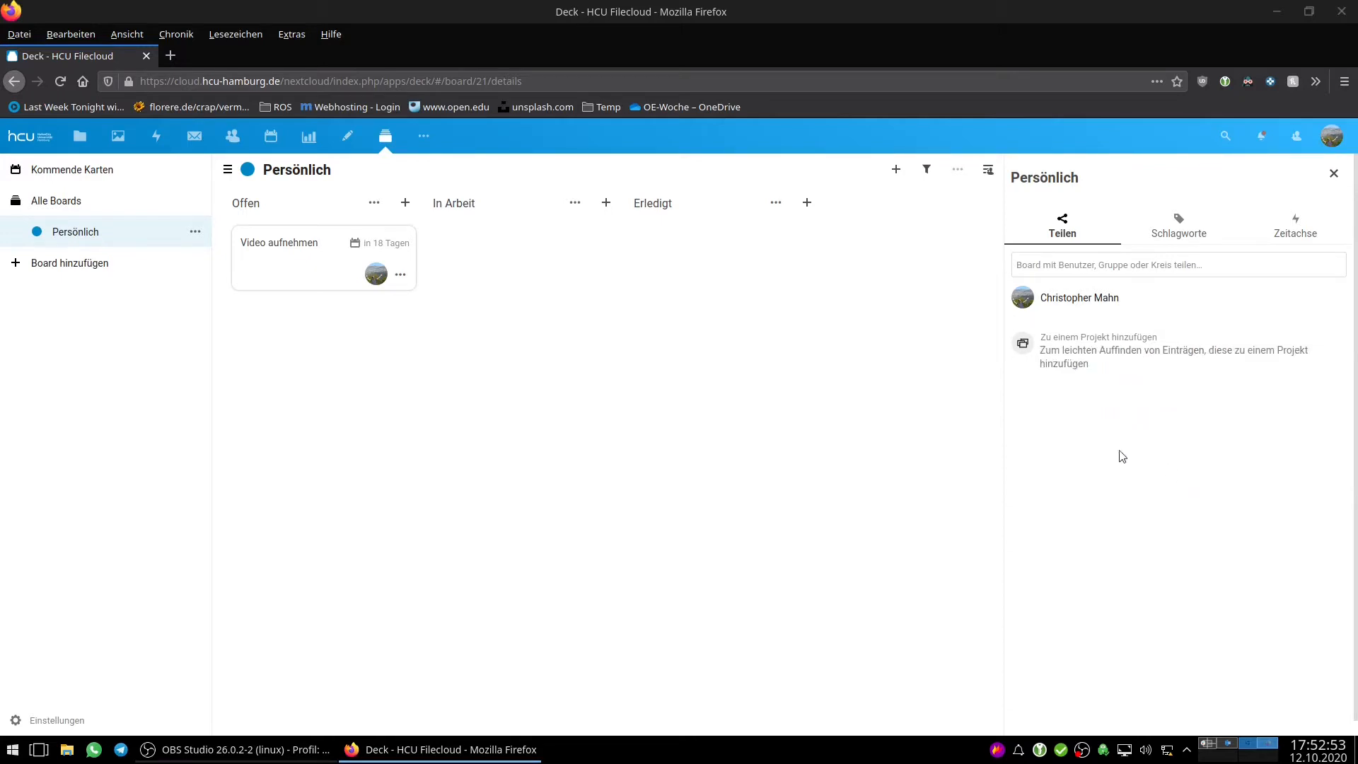
left_click(1117, 339)
left_click(1147, 639)
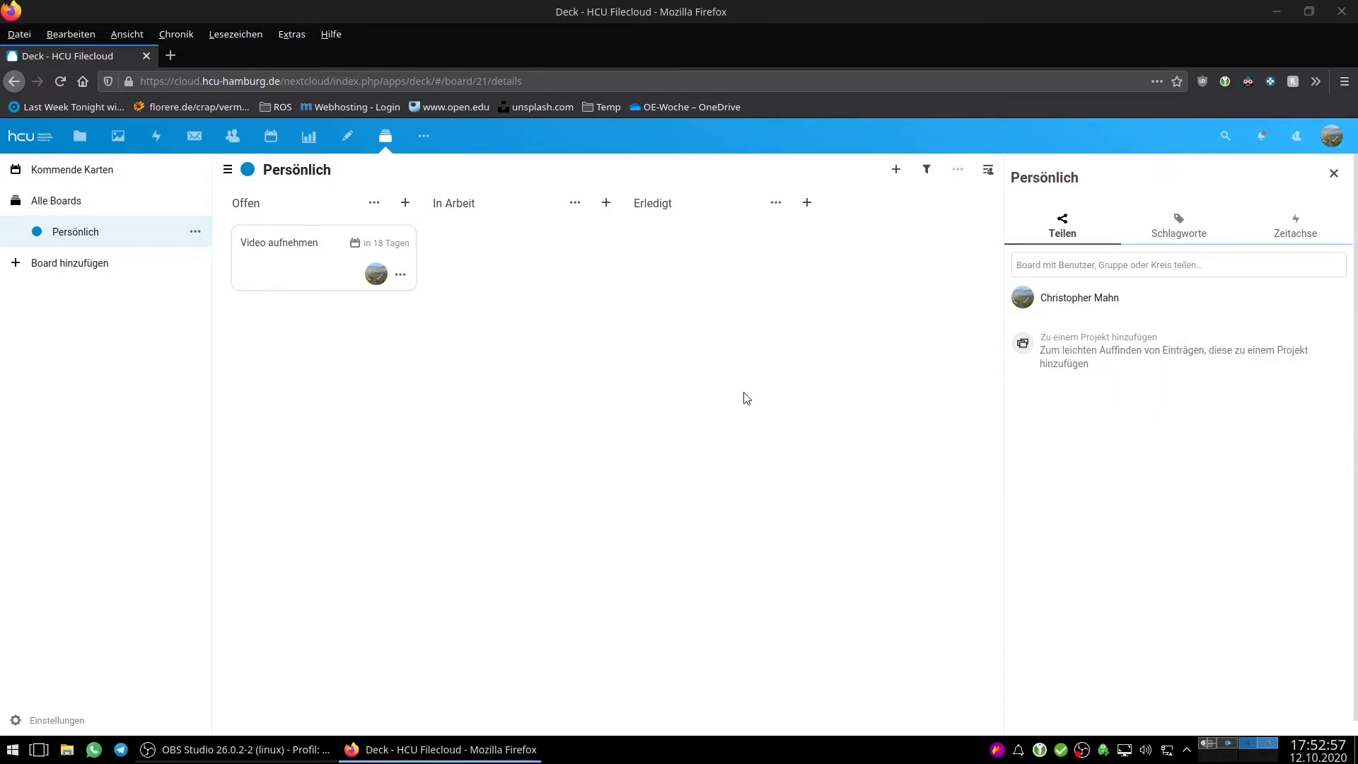
left_click(1053, 263)
left_click(1094, 647)
left_click(422, 142)
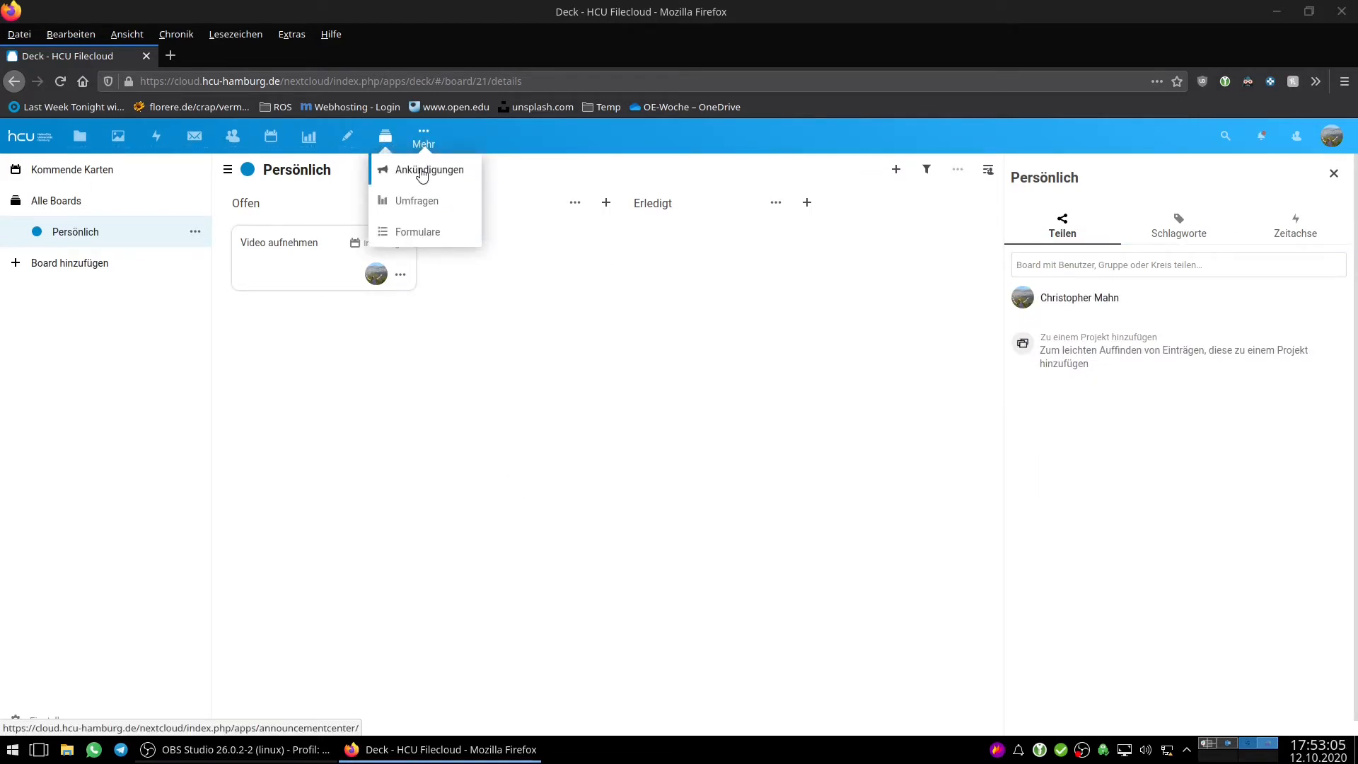
Open the Ankündigungen app from the Mehr menu and confirm it has no announcements yet
left_click(427, 171)
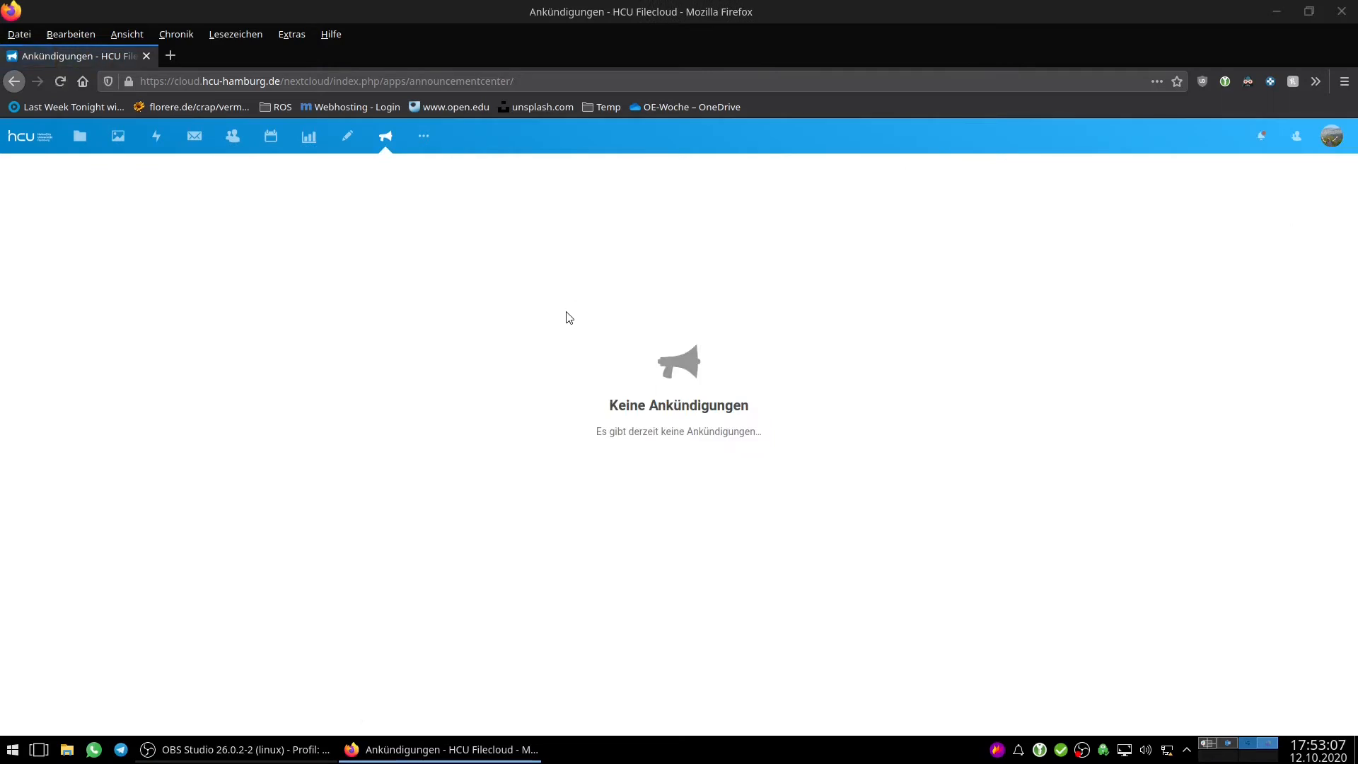
left_click(427, 140)
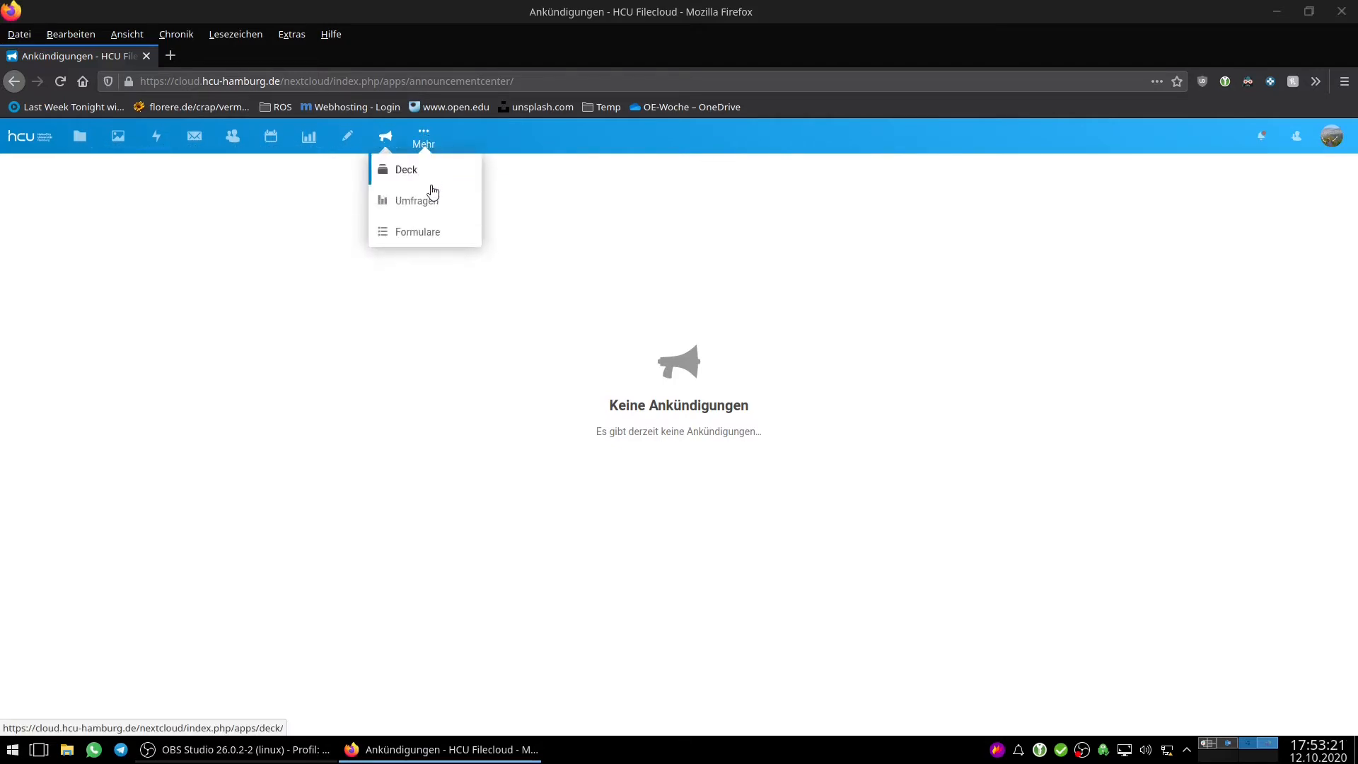
Create a new text poll titled 'Test' in the Umfragen app
left_click(419, 203)
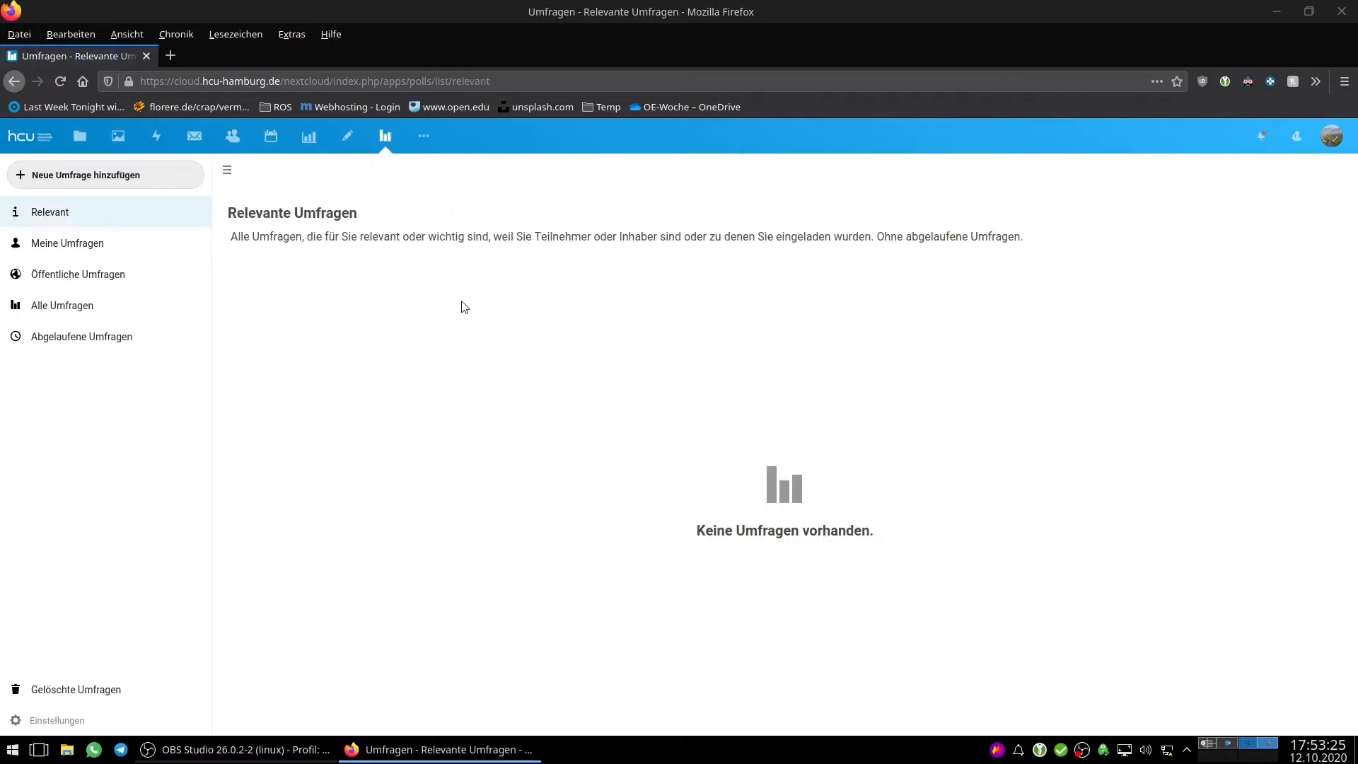
left_click(146, 181)
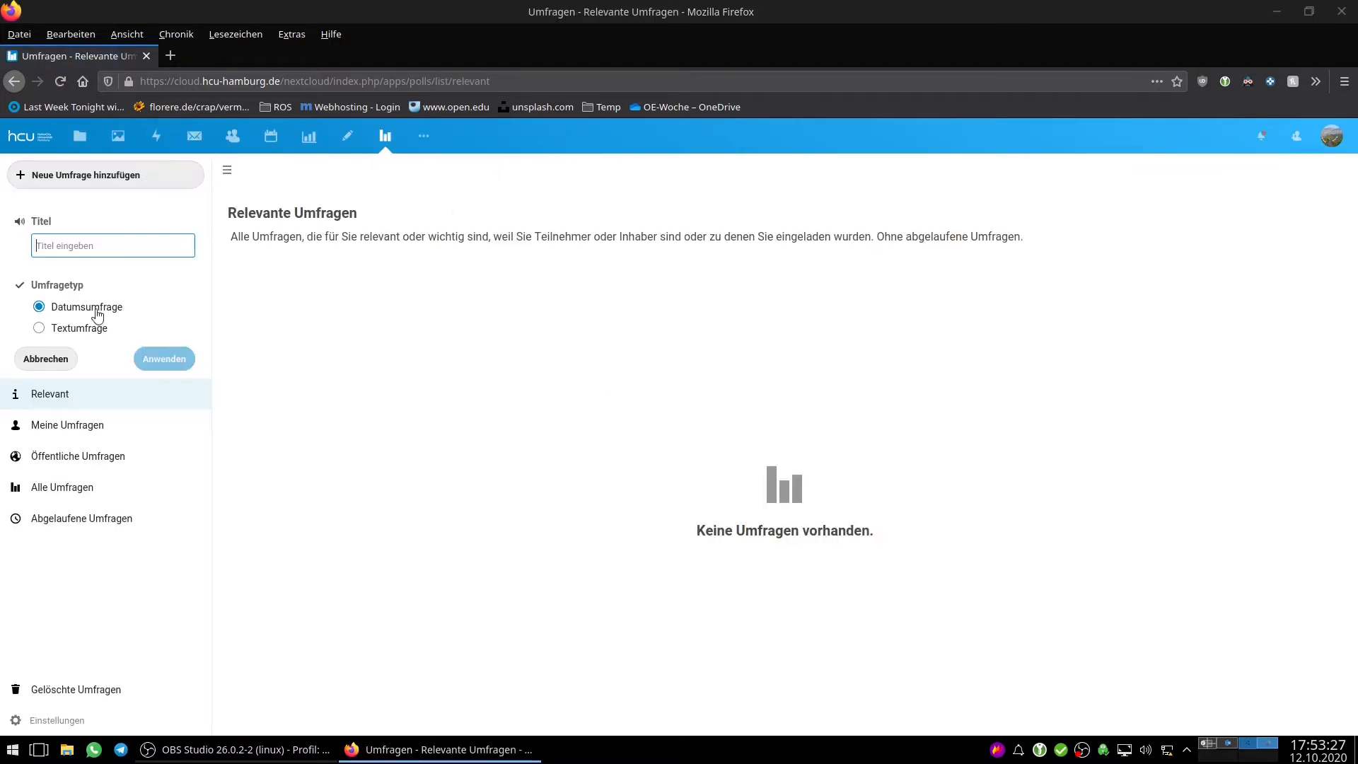
left_click(82, 330)
left_click(130, 253)
type("Test")
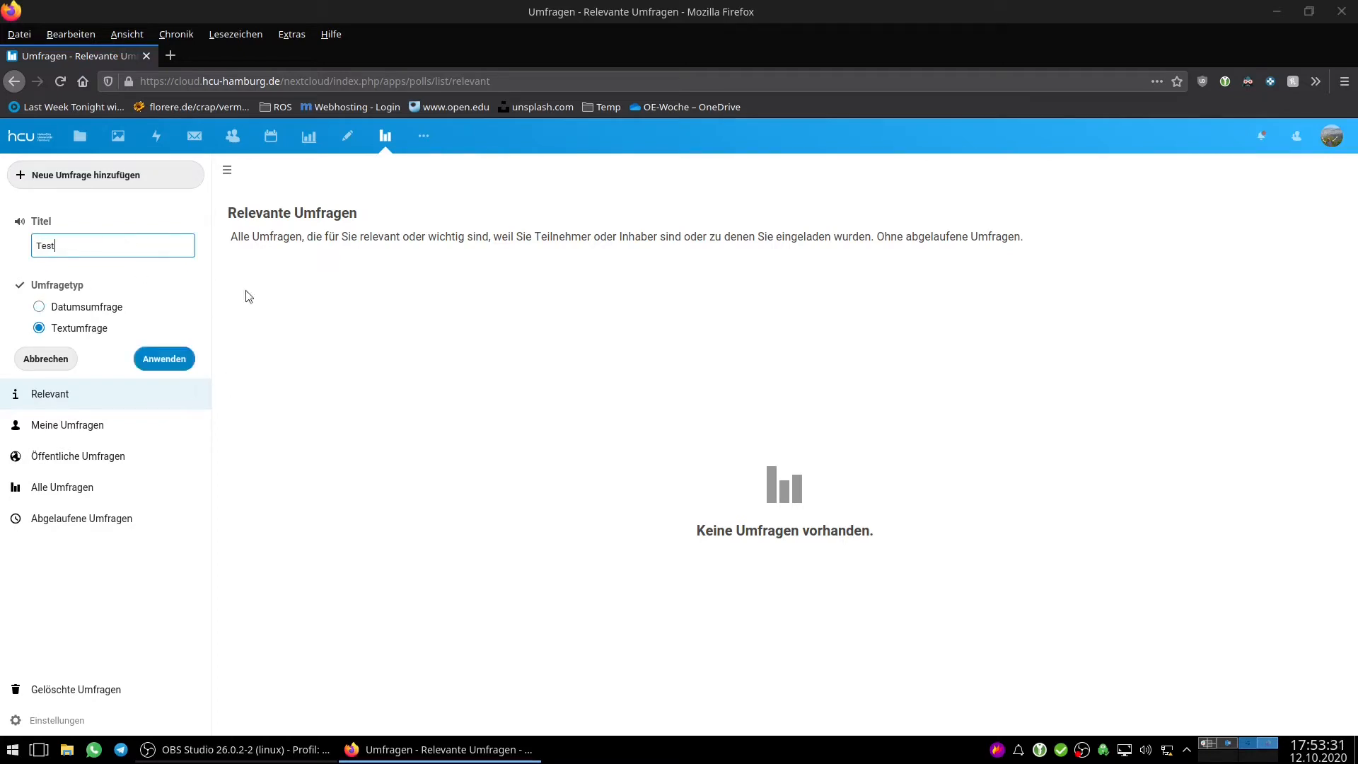
left_click(164, 359)
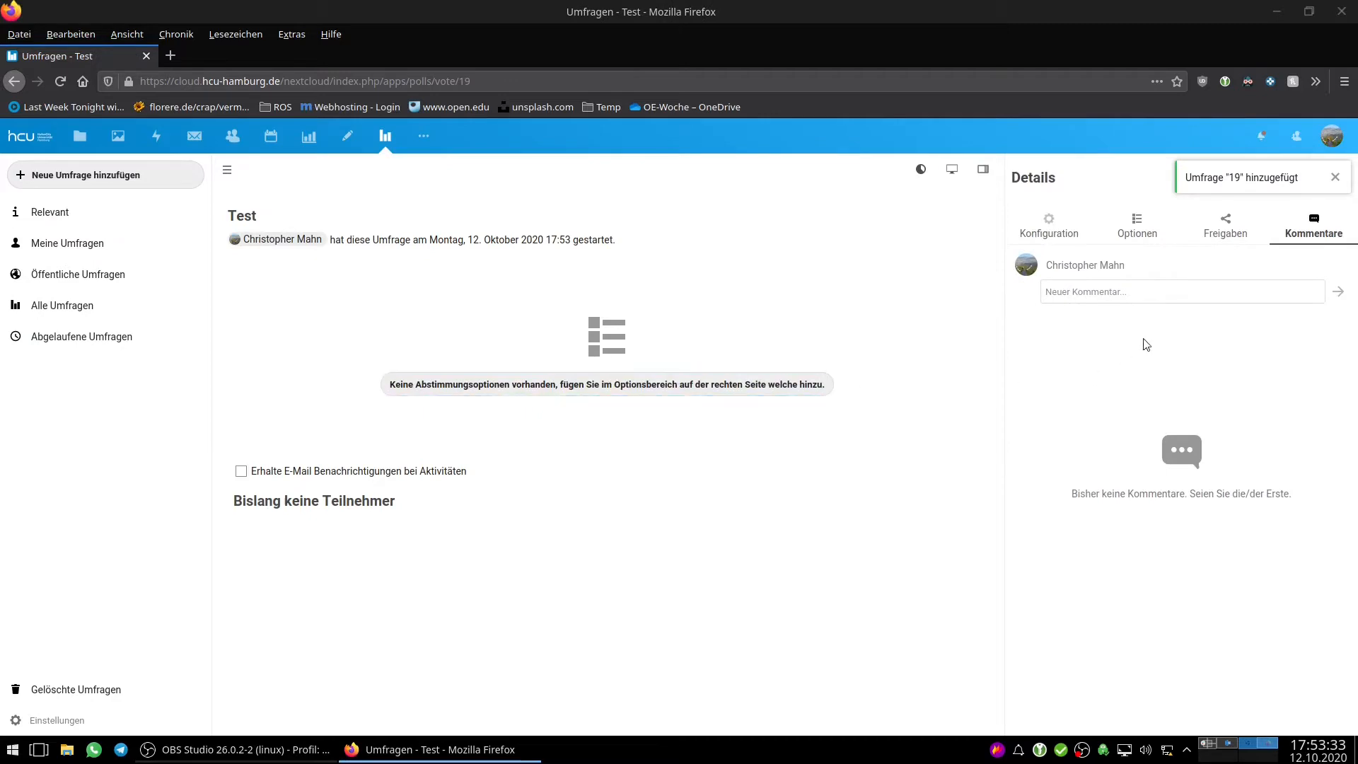
Close the poll's details panel and find Test listed under Alle Umfragen
left_click(515, 388)
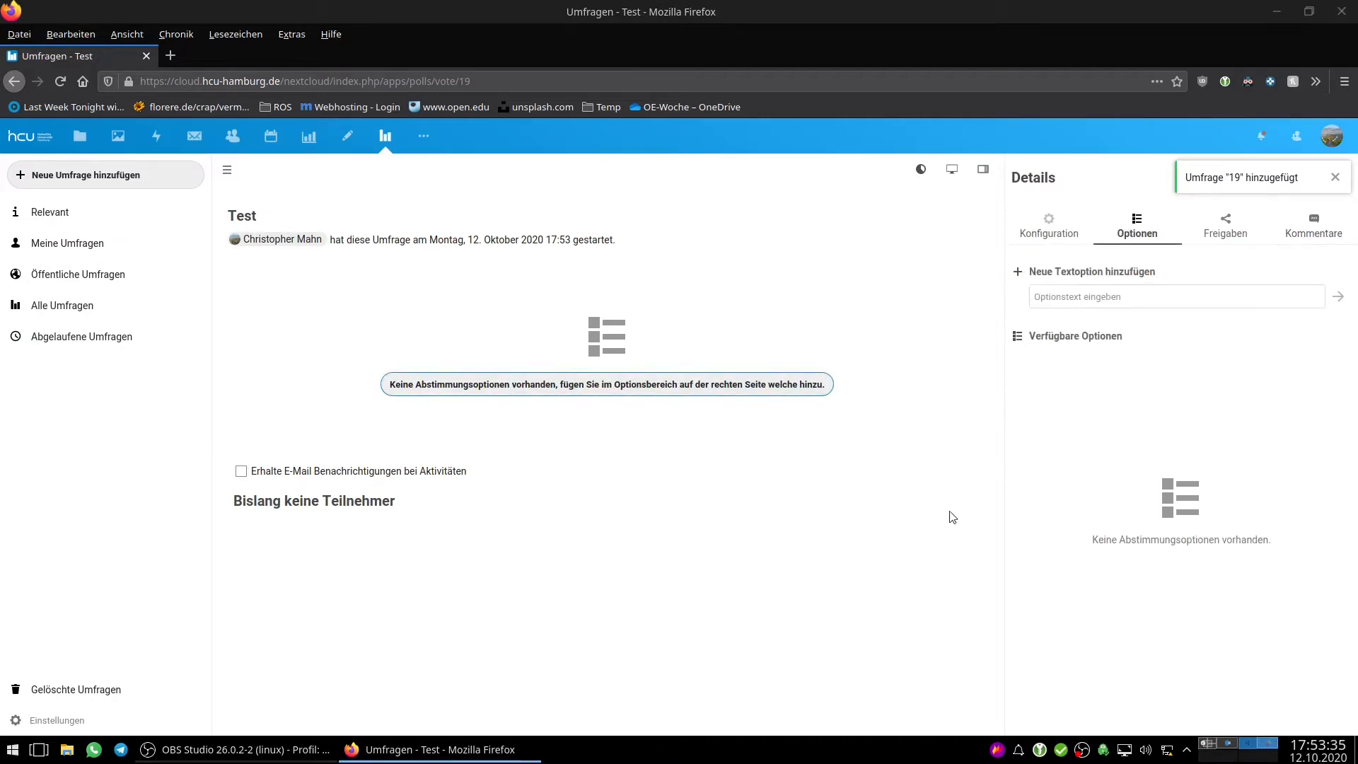
left_click(1335, 178)
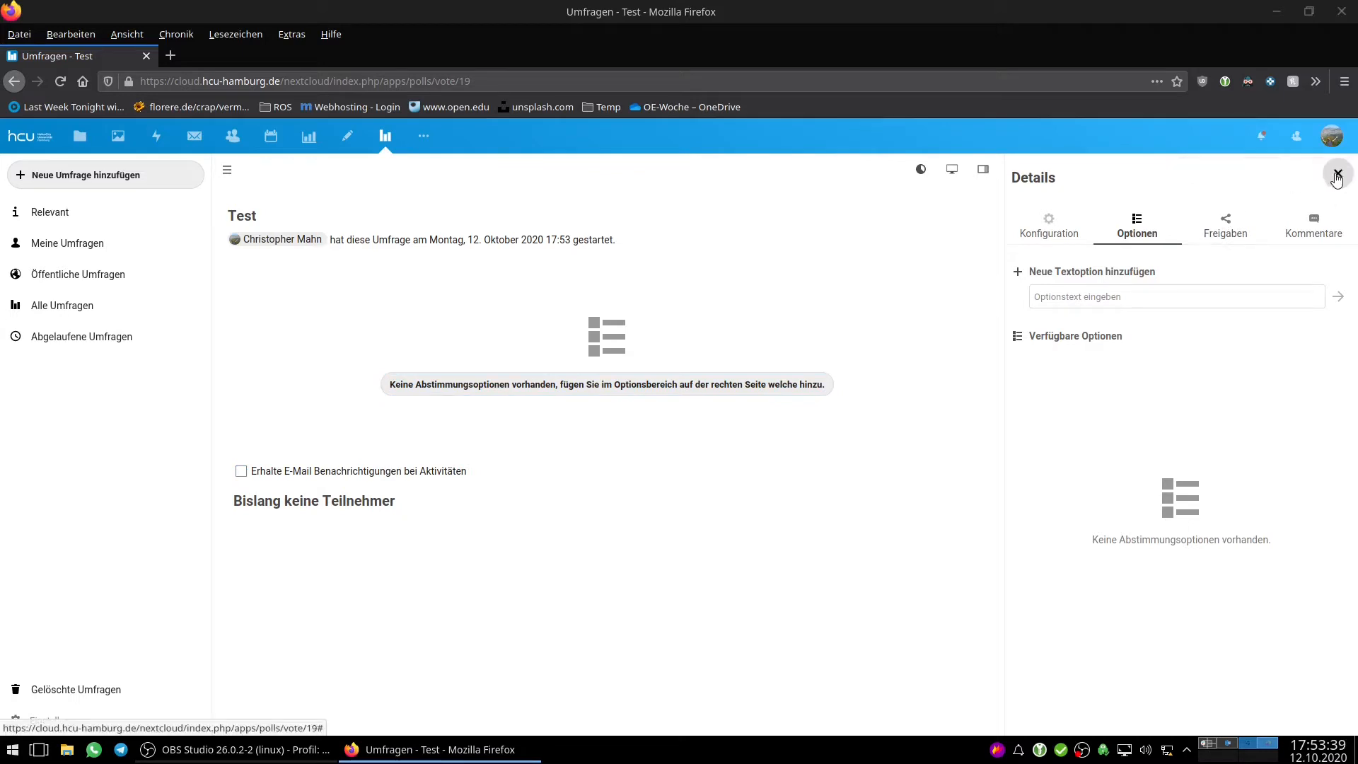
left_click(1338, 173)
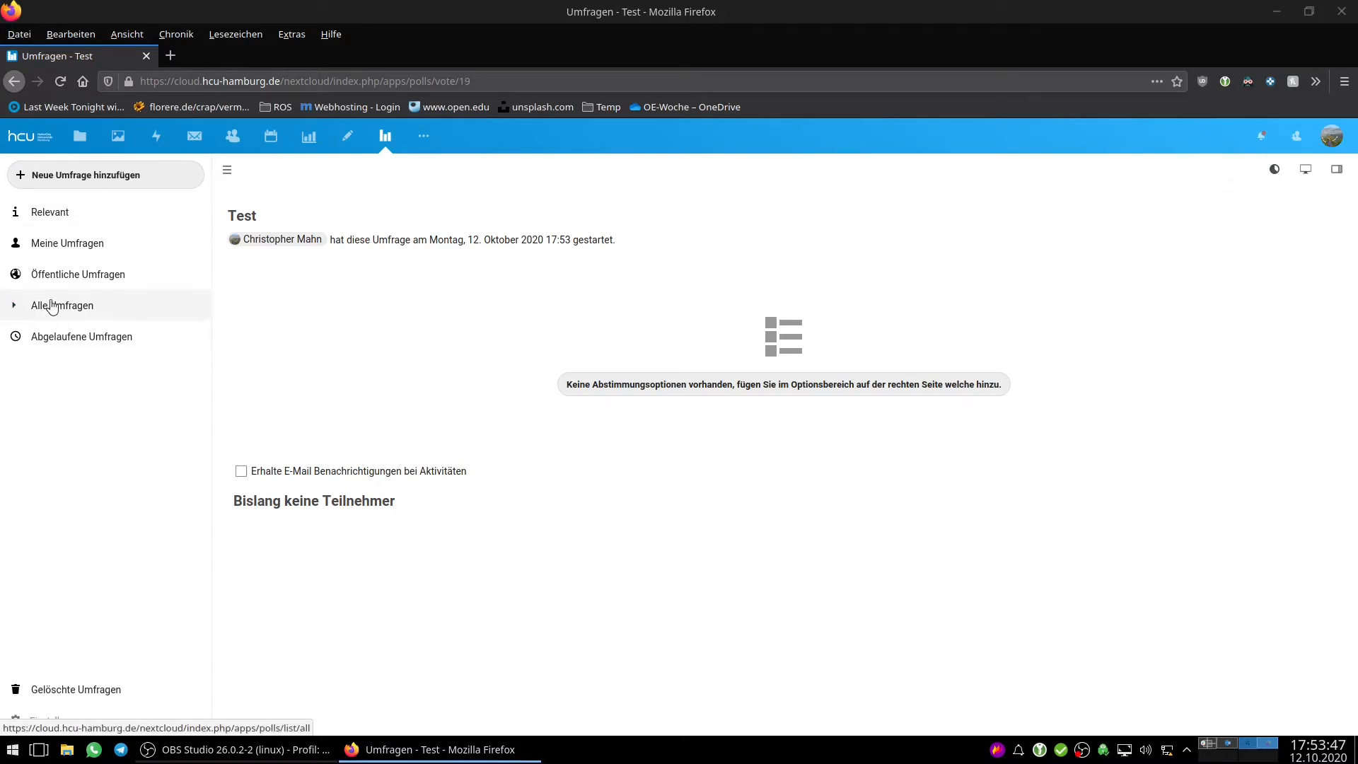
left_click(65, 278)
left_click(26, 308)
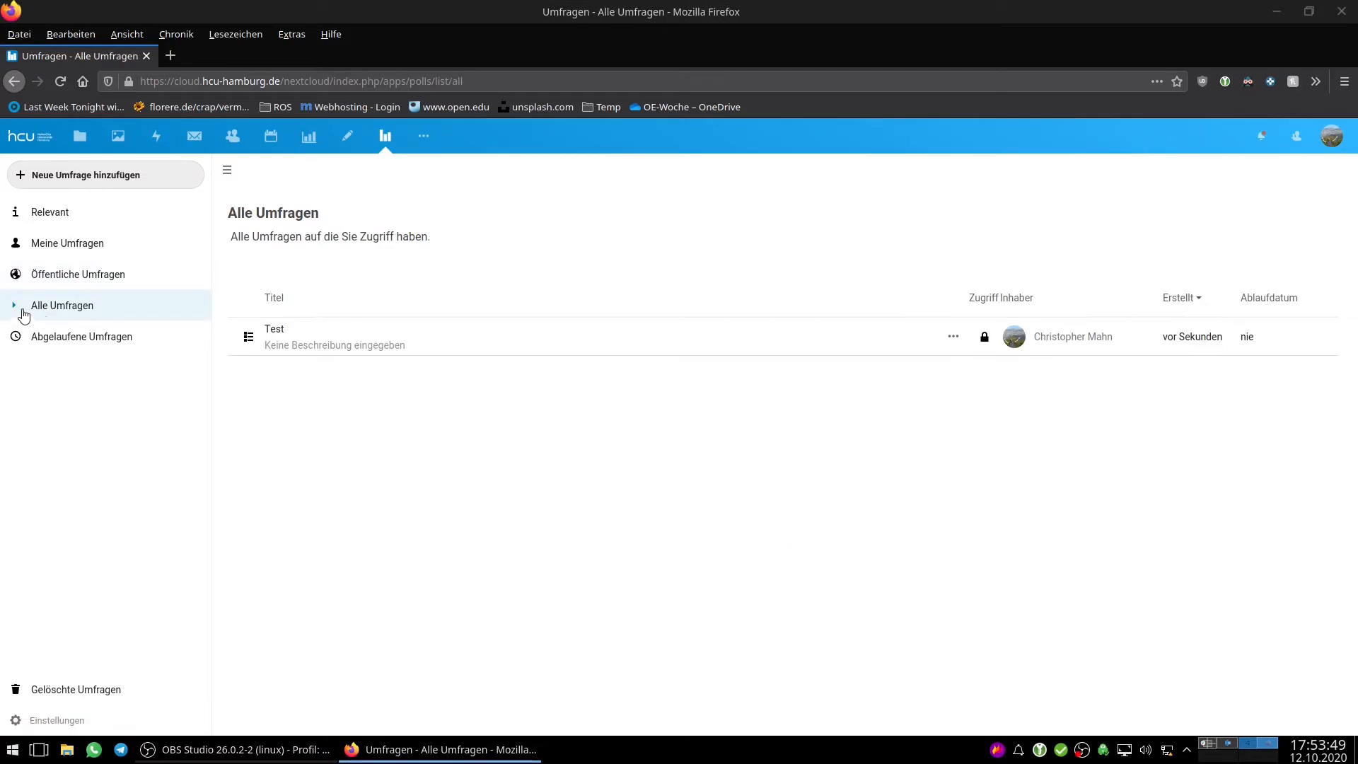
left_click(16, 306)
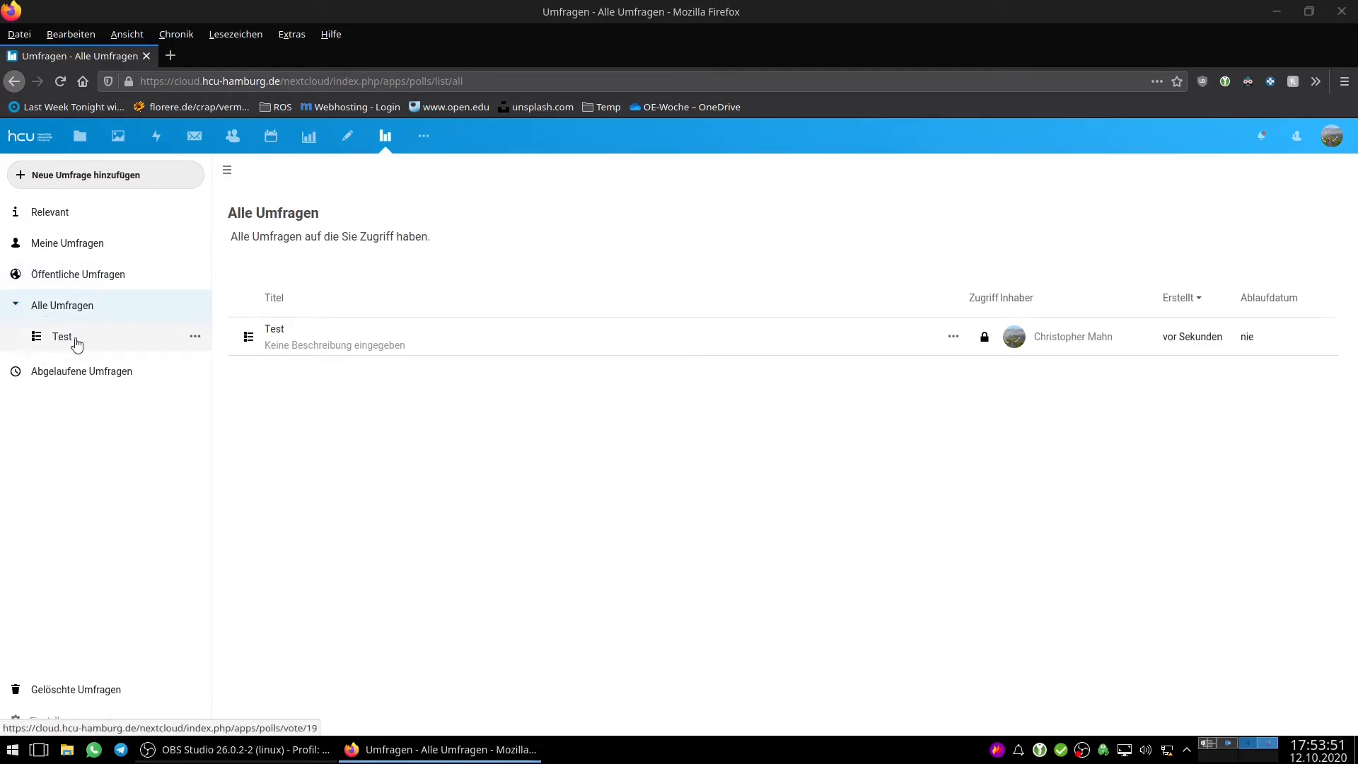
left_click(423, 136)
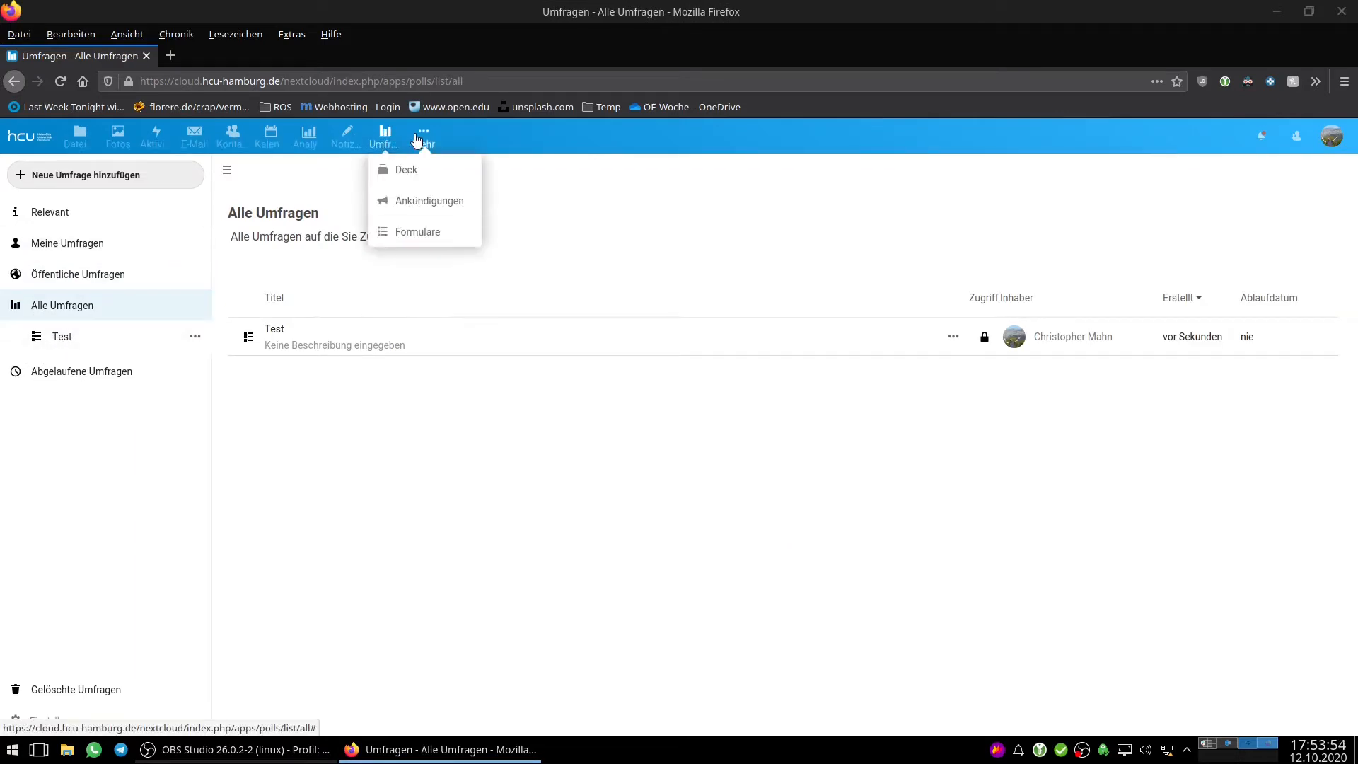
Create a new untitled form, Neues Formular, in the Formulare app
left_click(432, 235)
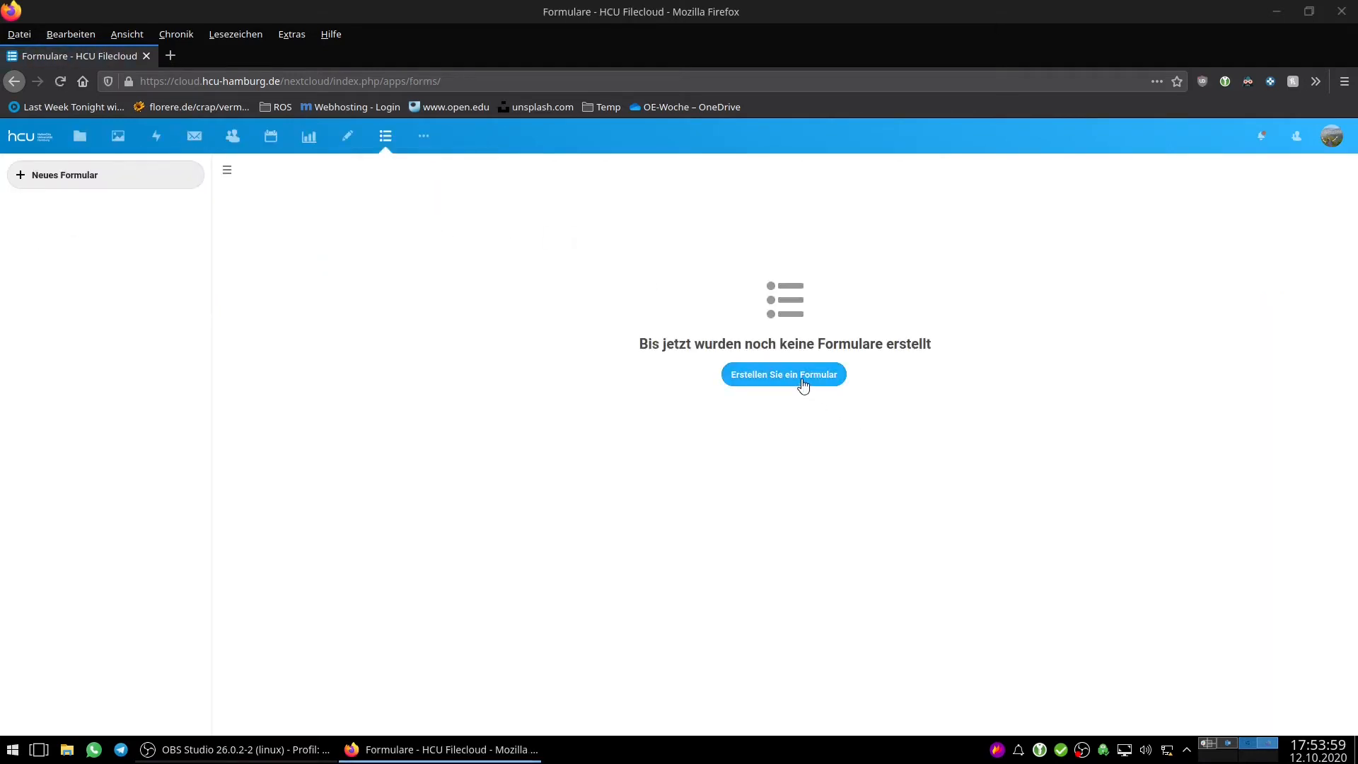
left_click(804, 380)
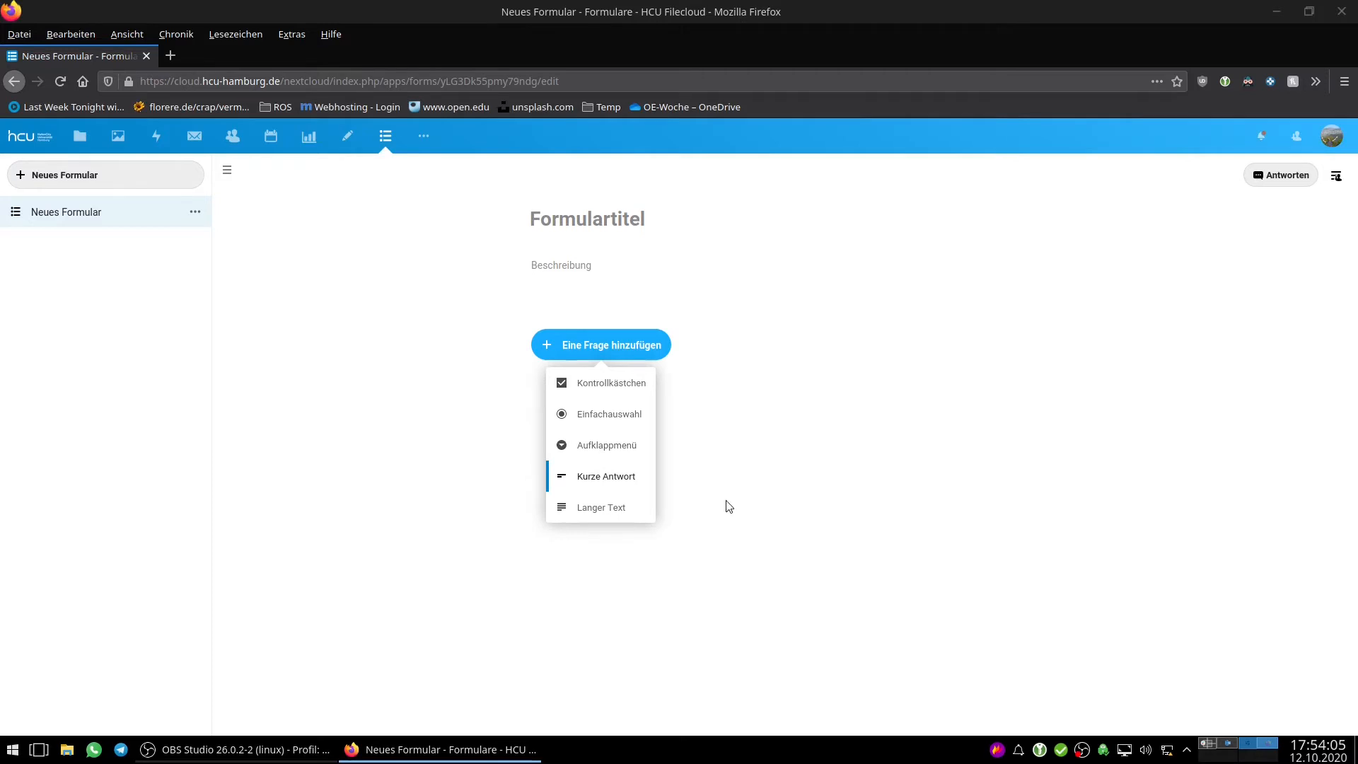
left_click(762, 483)
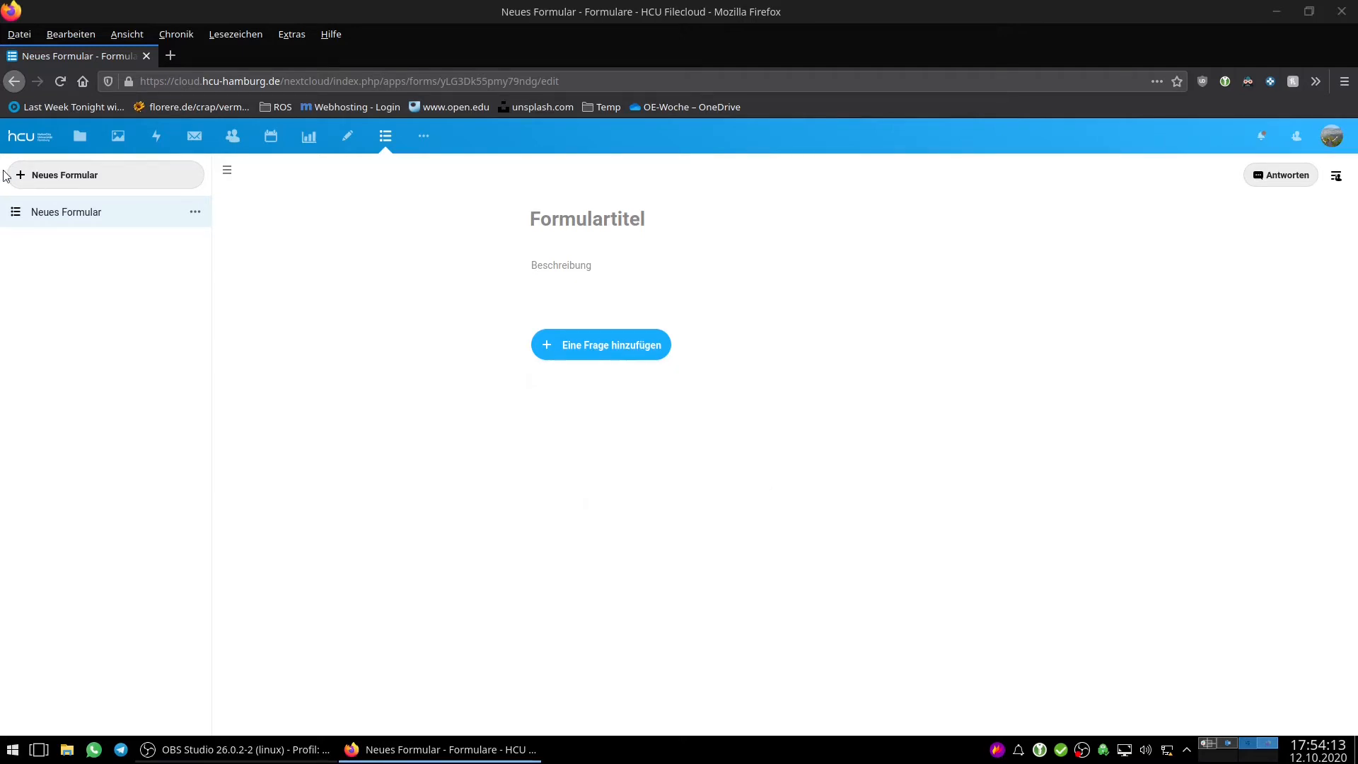
Create a new document named 'Test-Dokument' from the Files page
left_click(41, 146)
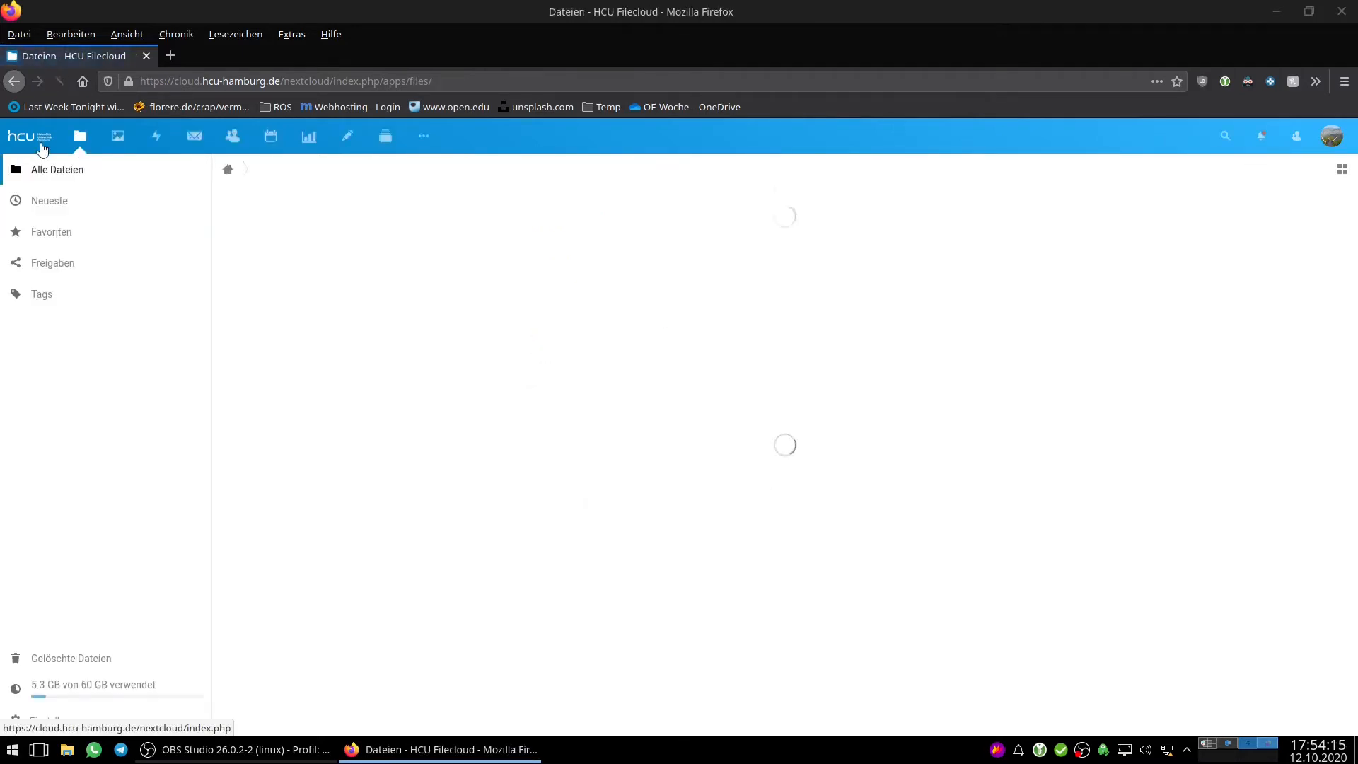
scroll(492, 479, "down", 4)
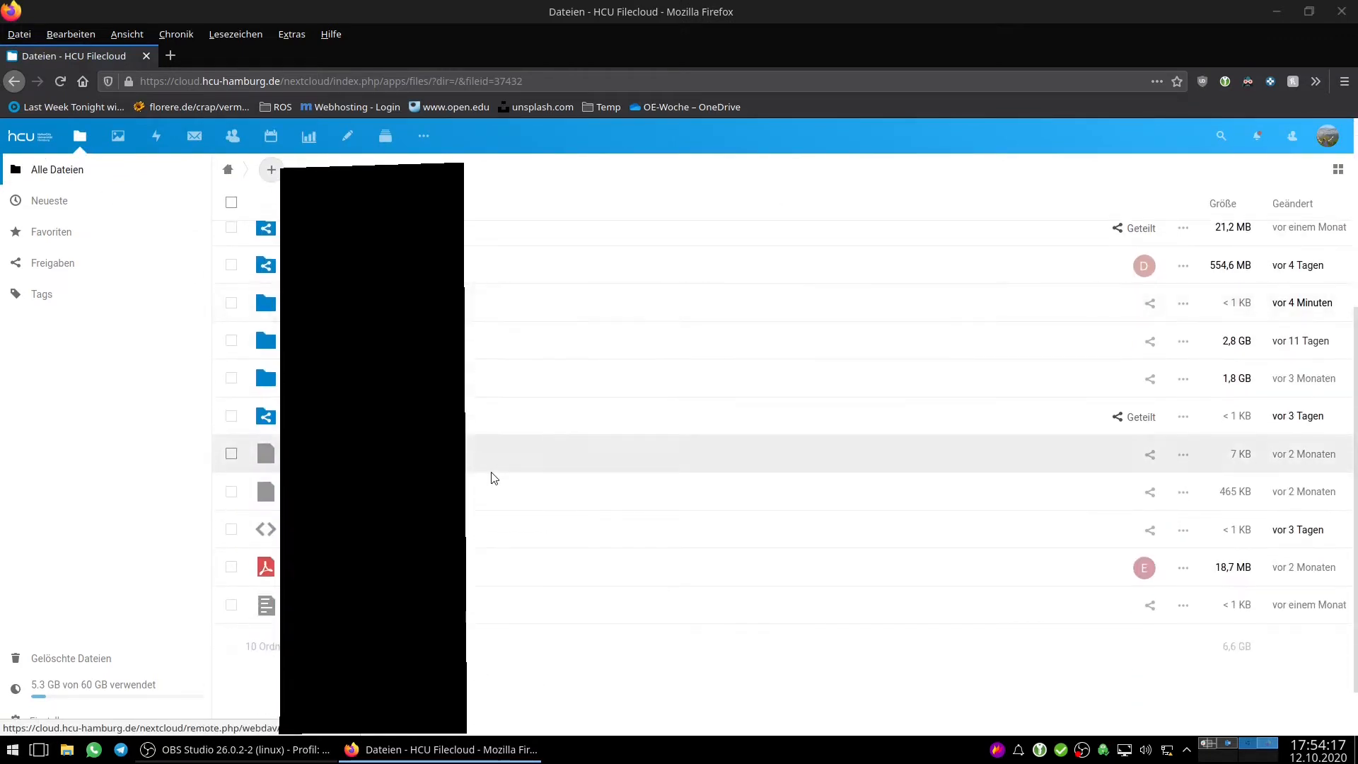
scroll(492, 478, "up", 3)
scroll(785, 438, "up", 1)
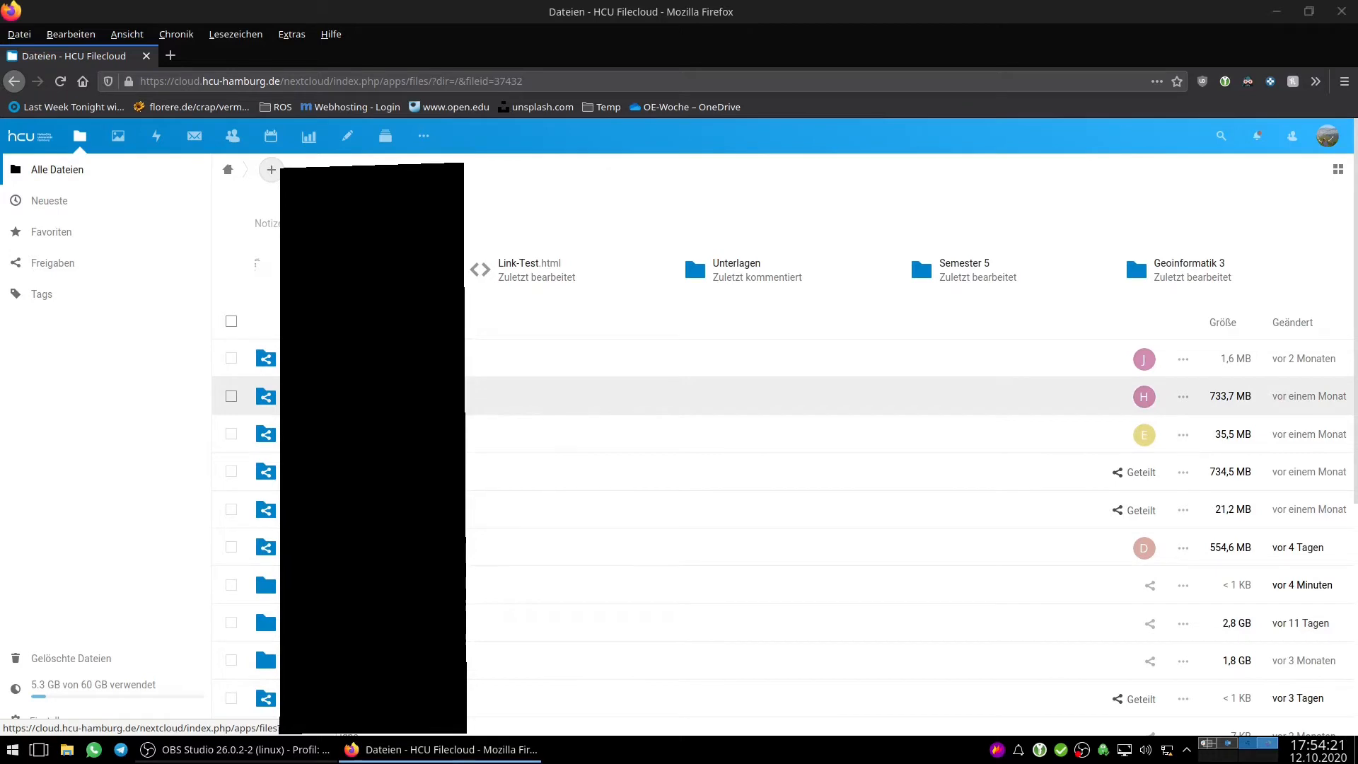
scroll(784, 424, "down", 3)
left_click(272, 170)
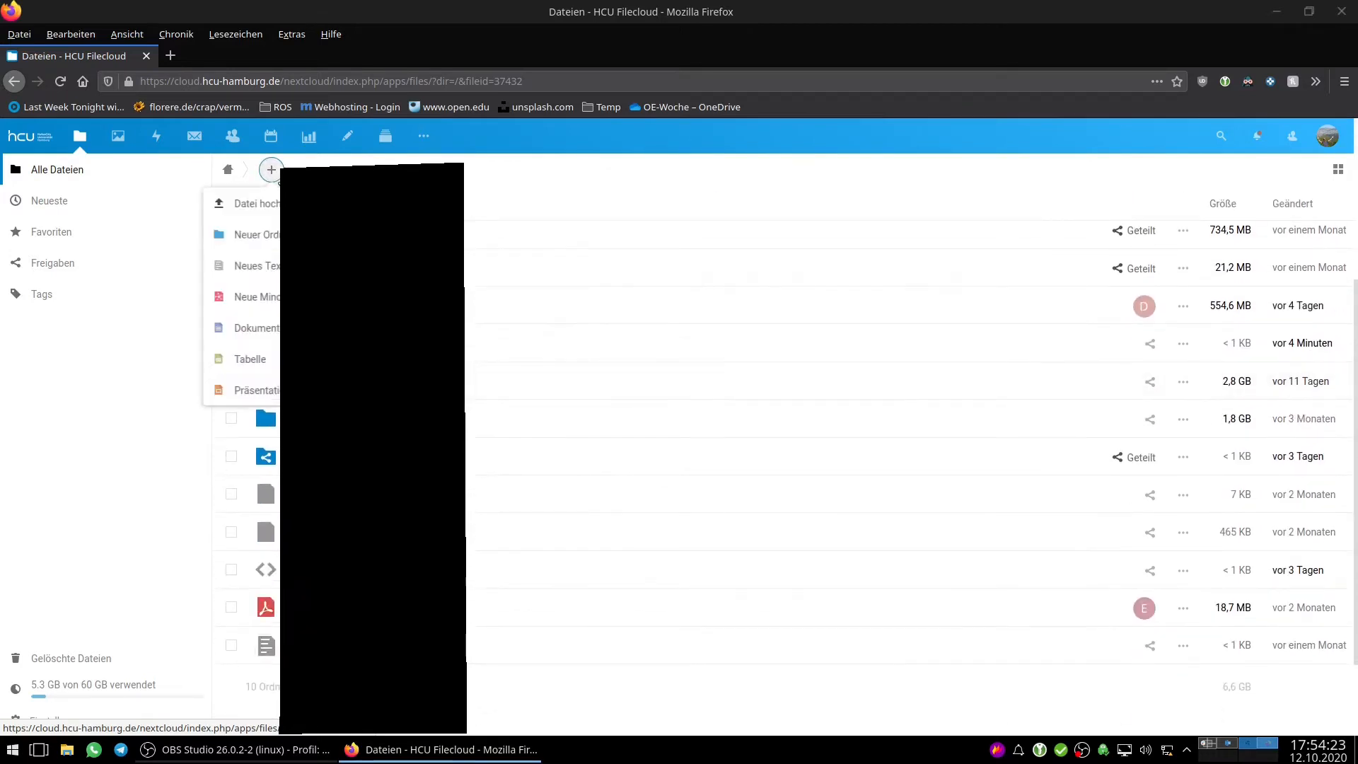
left_click(268, 330)
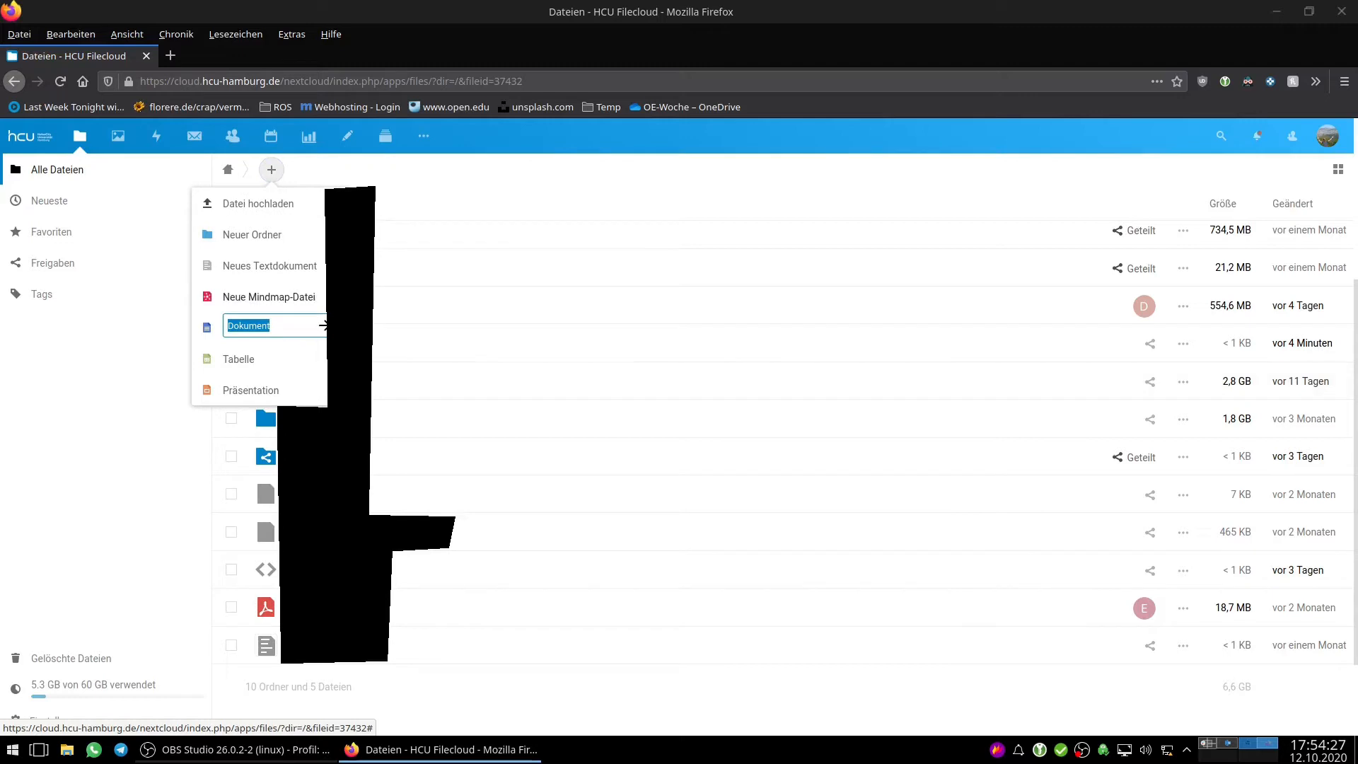
type("Test-Doku")
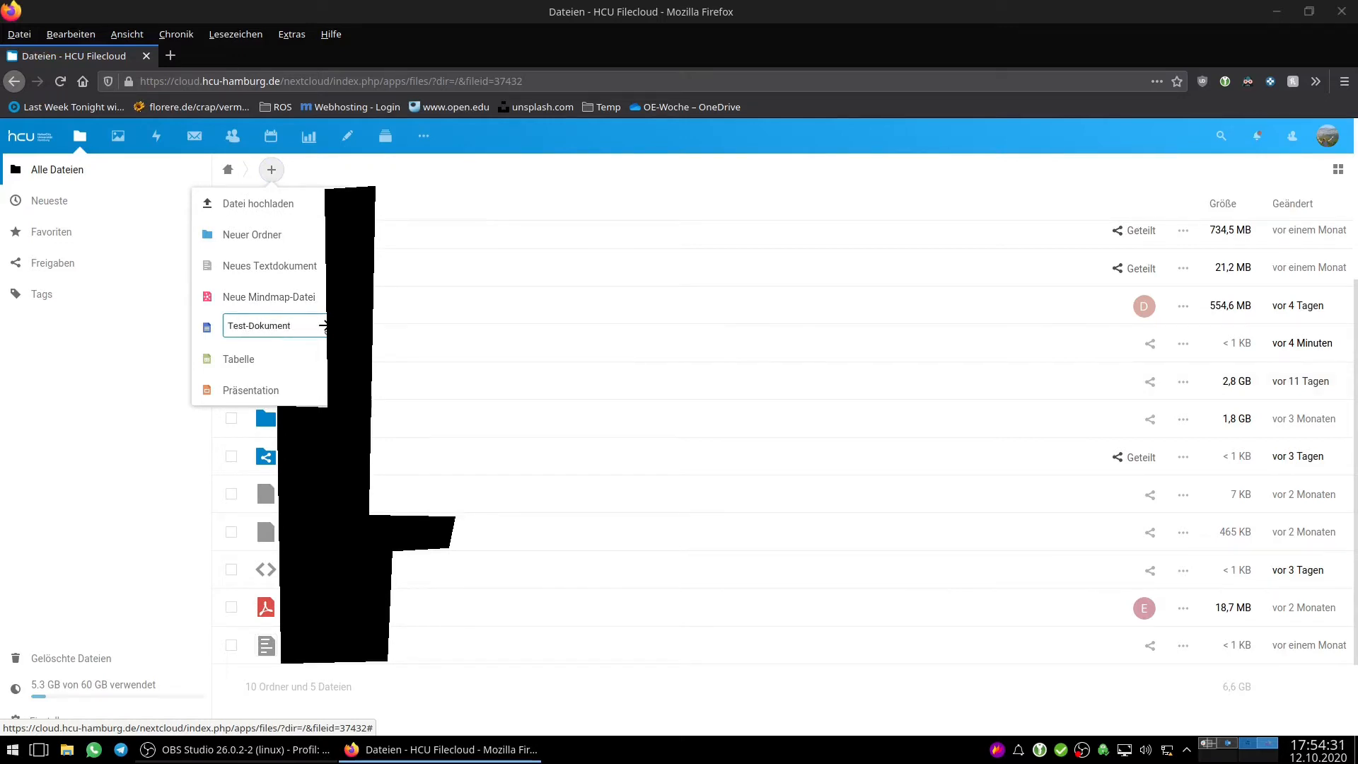
key("Return")
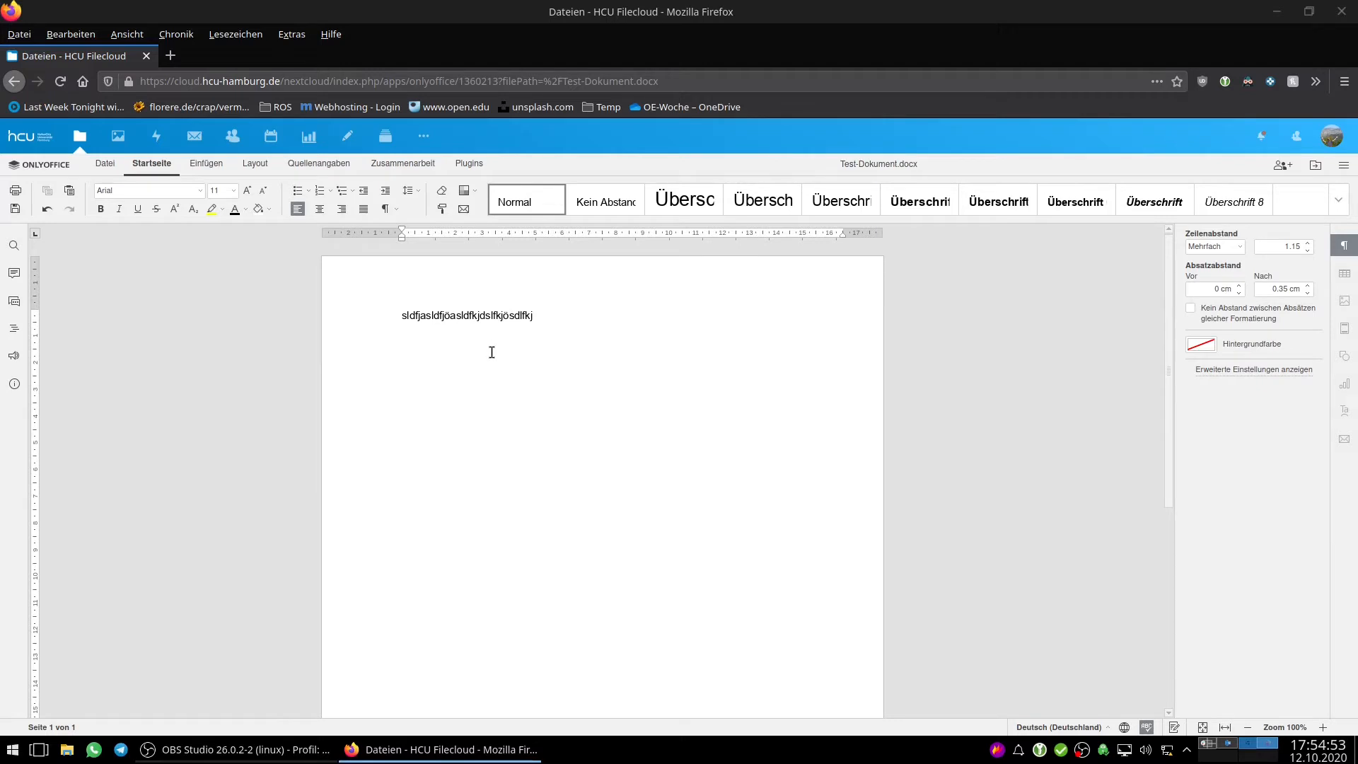
Browse the editor's Einfügen, Layout, Quellenangaben, Zusammenarbeit and Plugins tabs and the Datei options
left_click(206, 164)
left_click(258, 164)
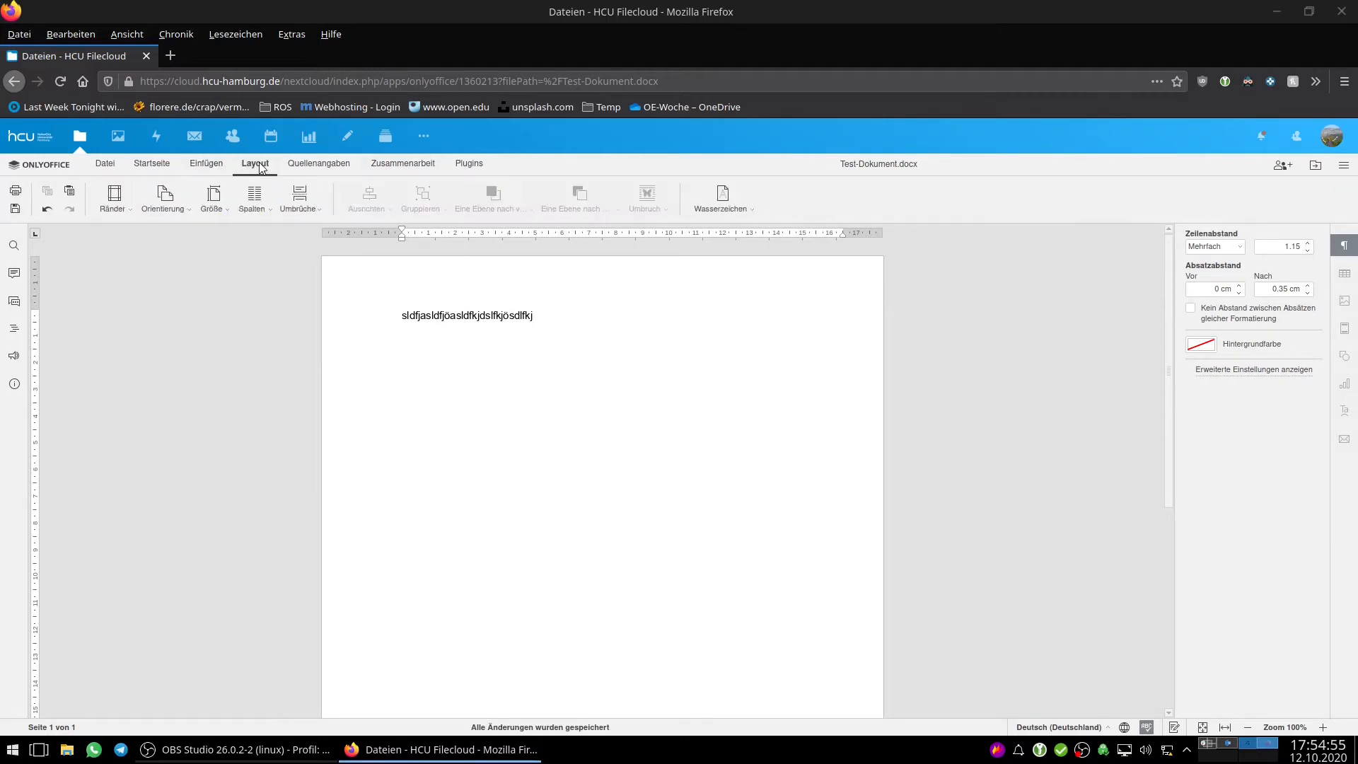
left_click(319, 164)
left_click(402, 164)
left_click(469, 163)
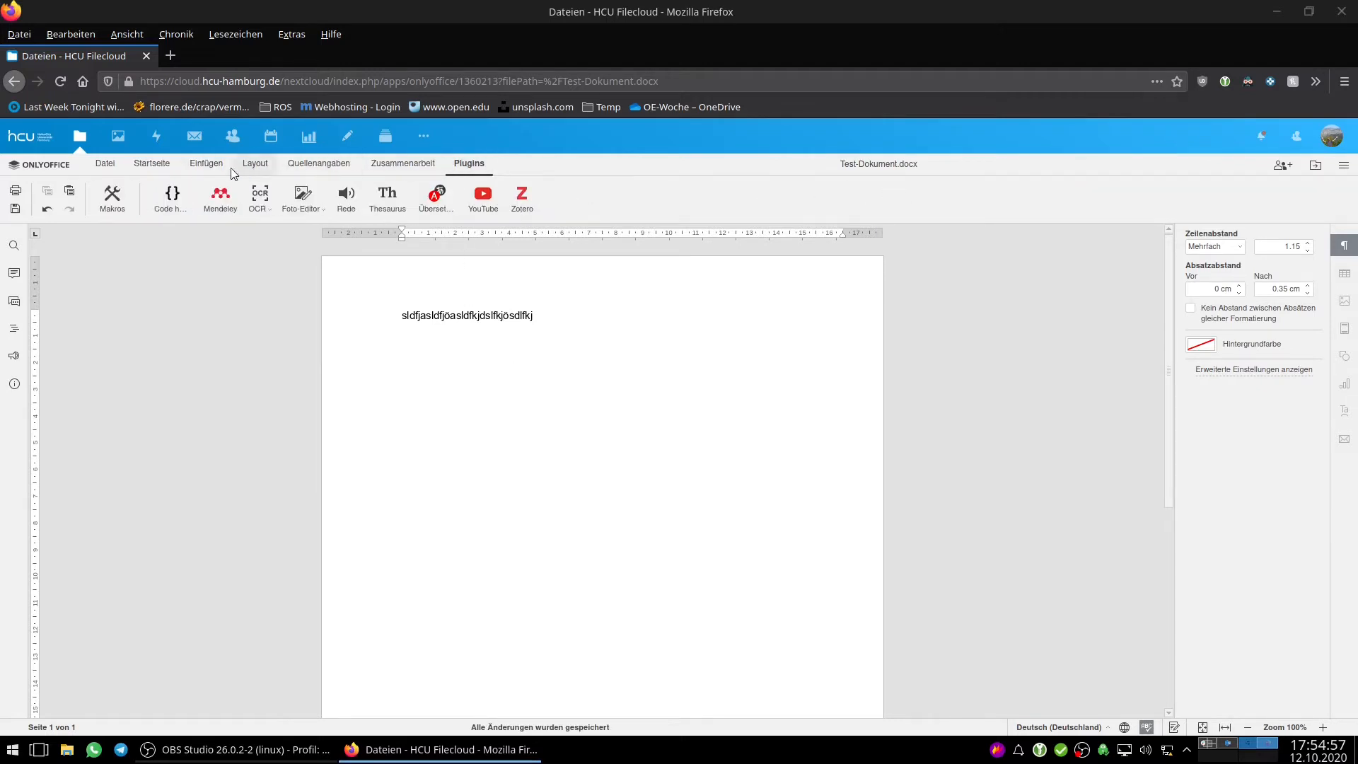
left_click(151, 163)
left_click(105, 163)
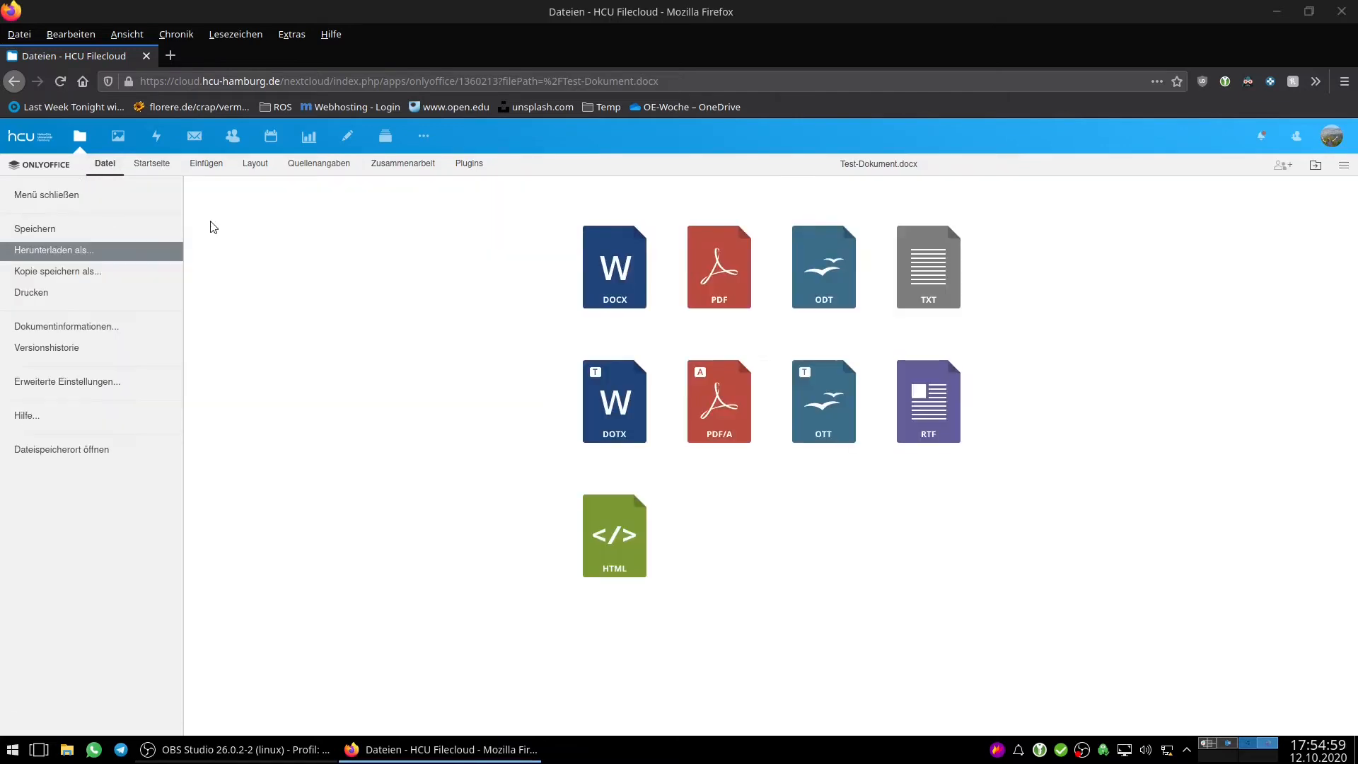
left_click(159, 167)
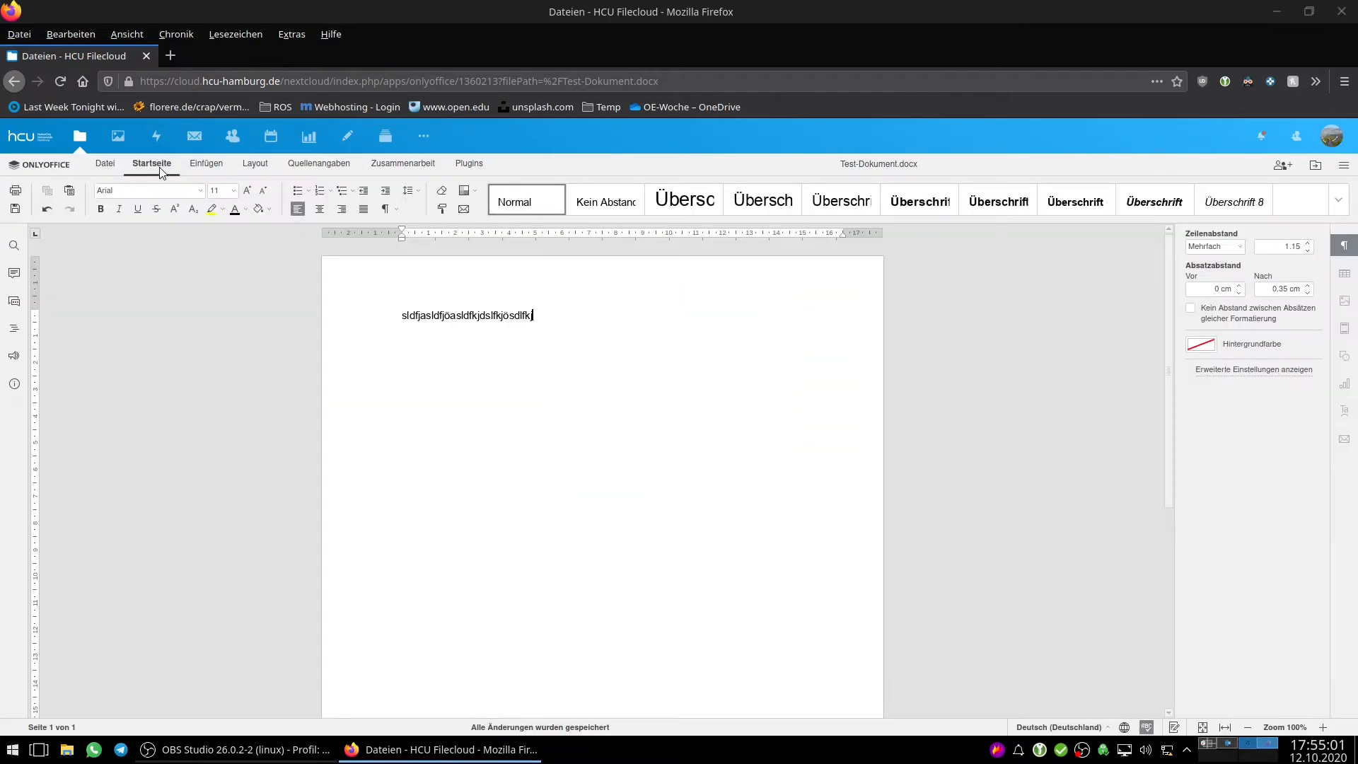
left_click(44, 168)
left_click(296, 56)
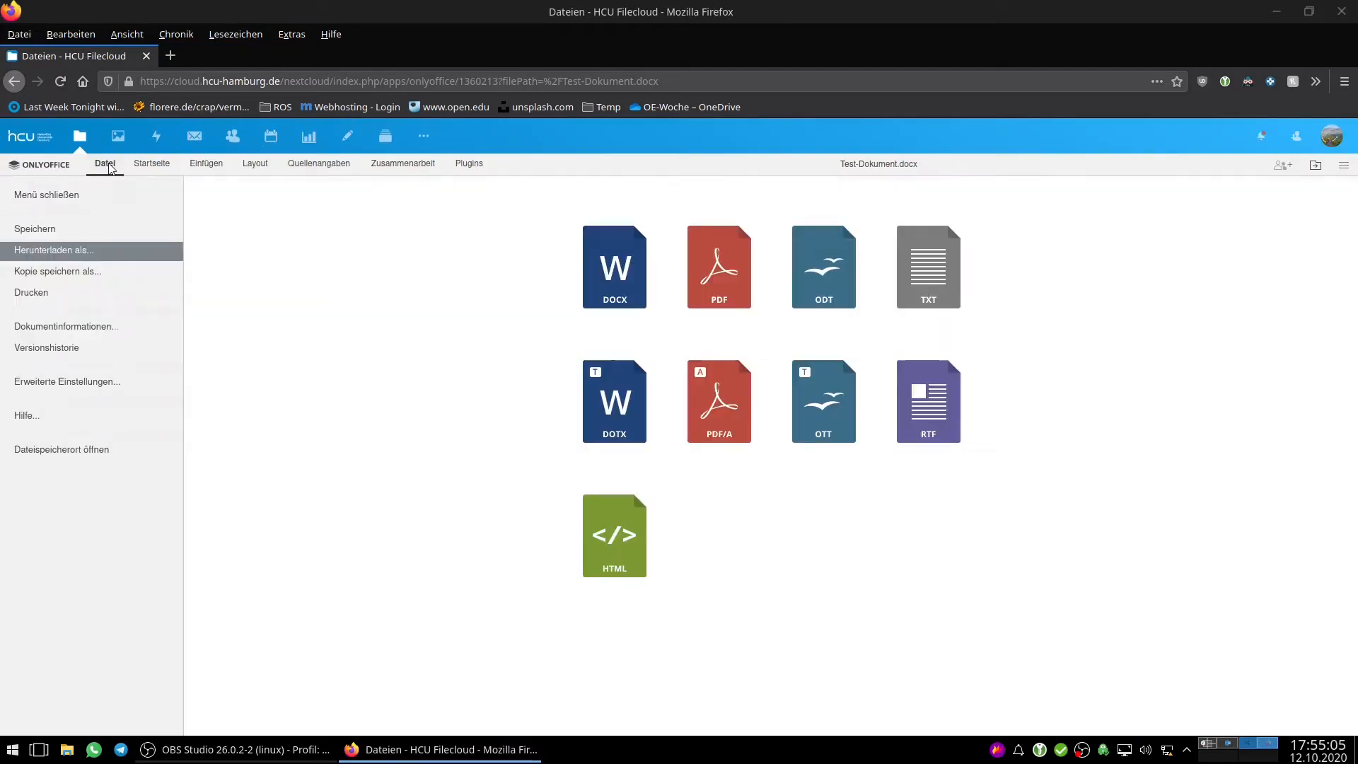
Save Test-Dokument.docx and return to the Files list
left_click(104, 163)
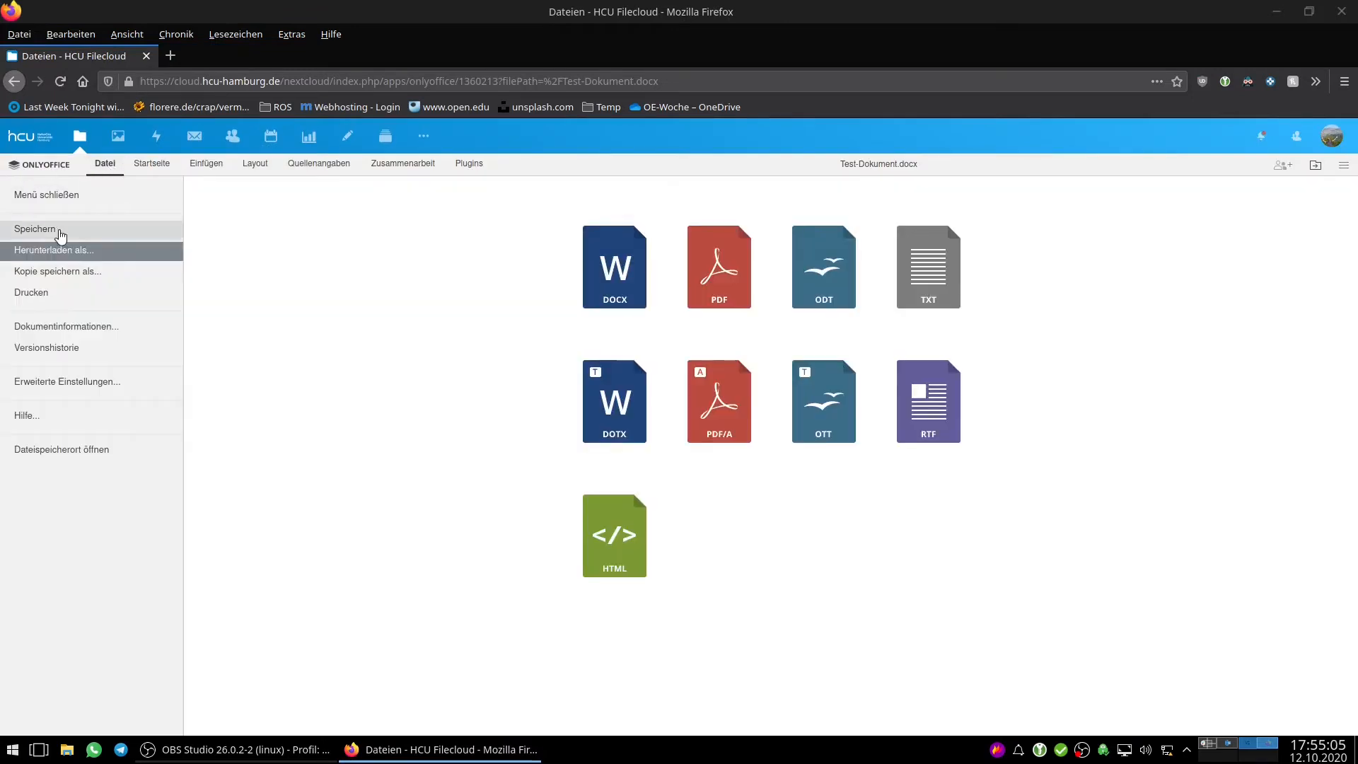
left_click(59, 231)
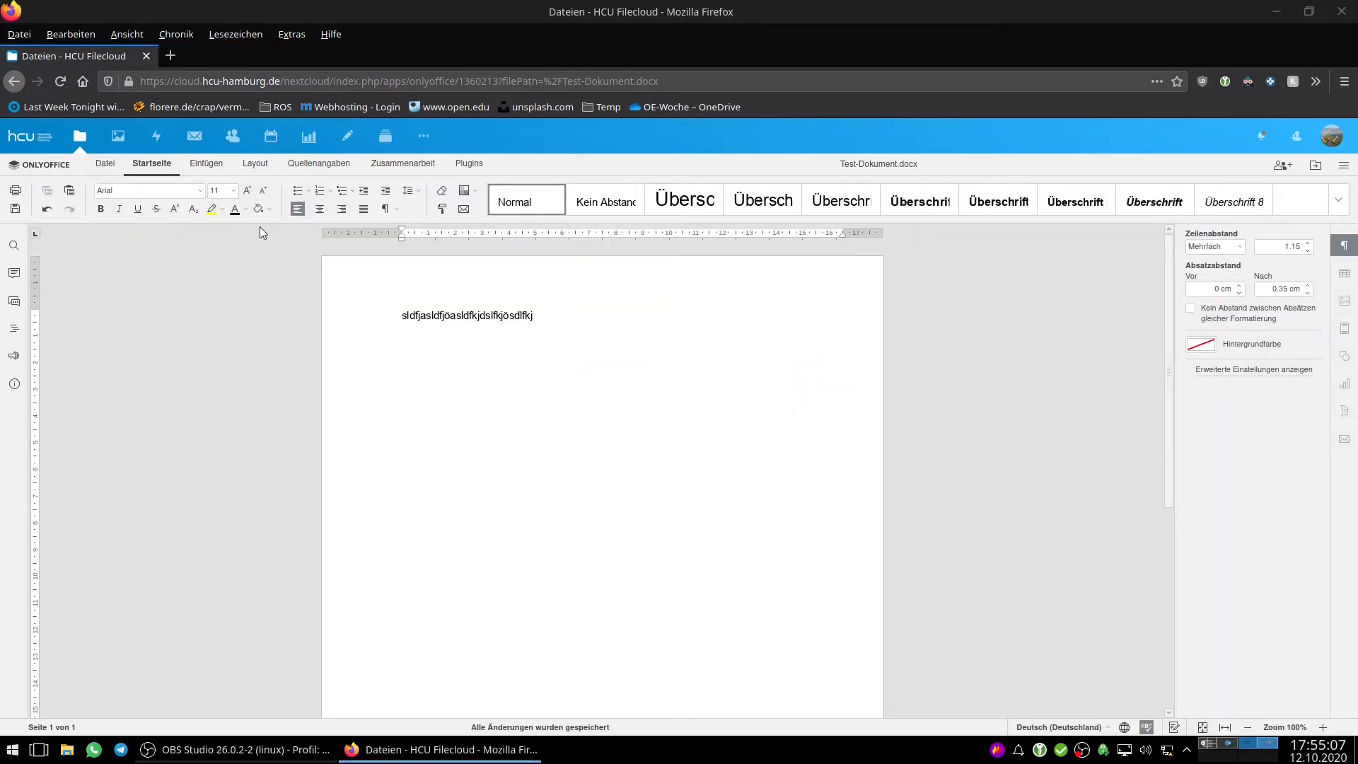
left_click(79, 136)
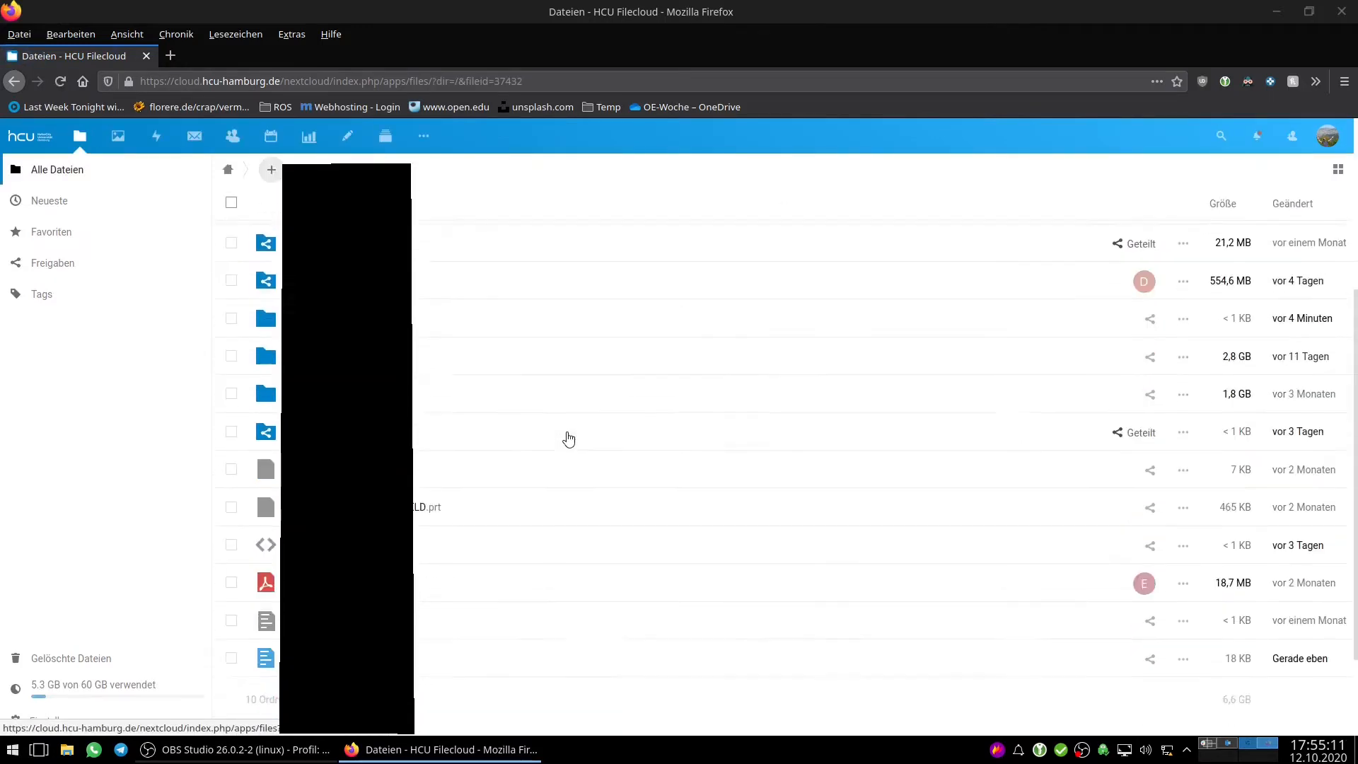
scroll(569, 440, "down", 2)
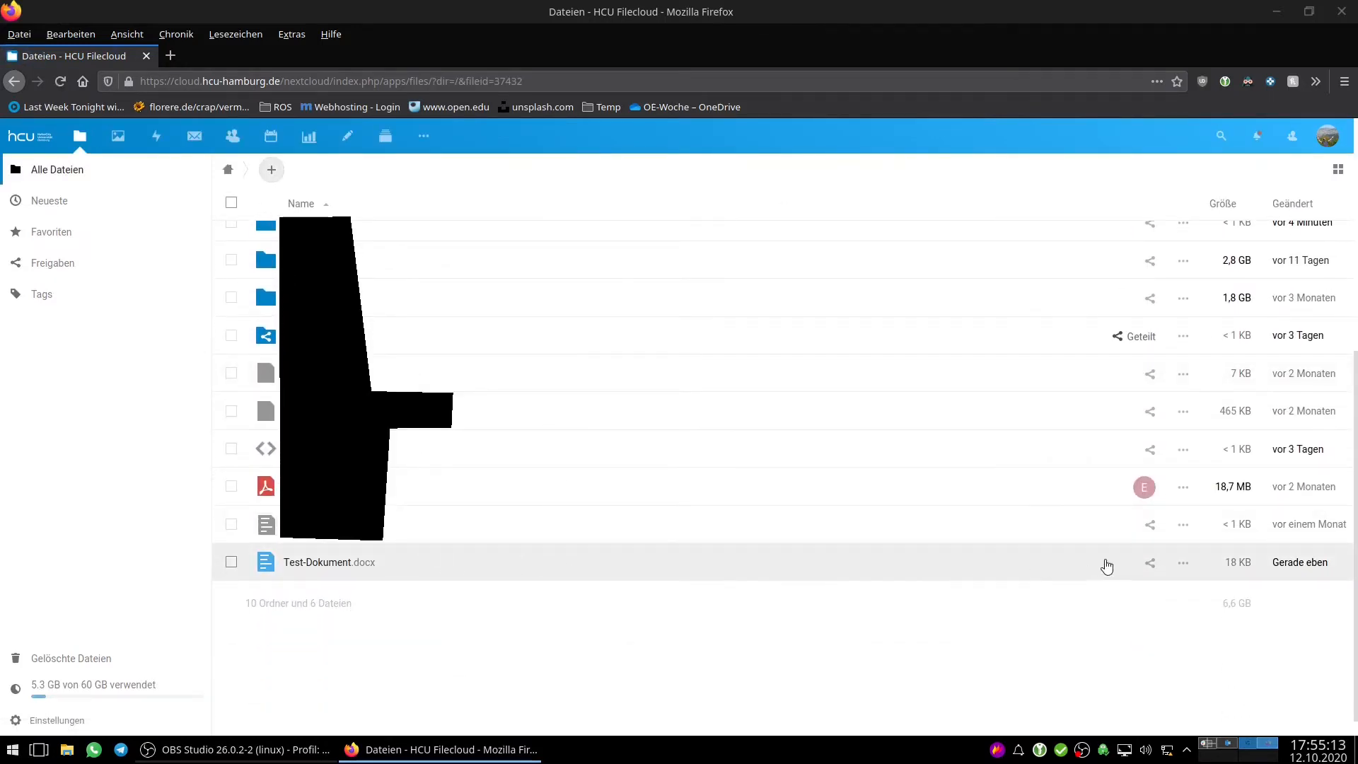
left_click(437, 564)
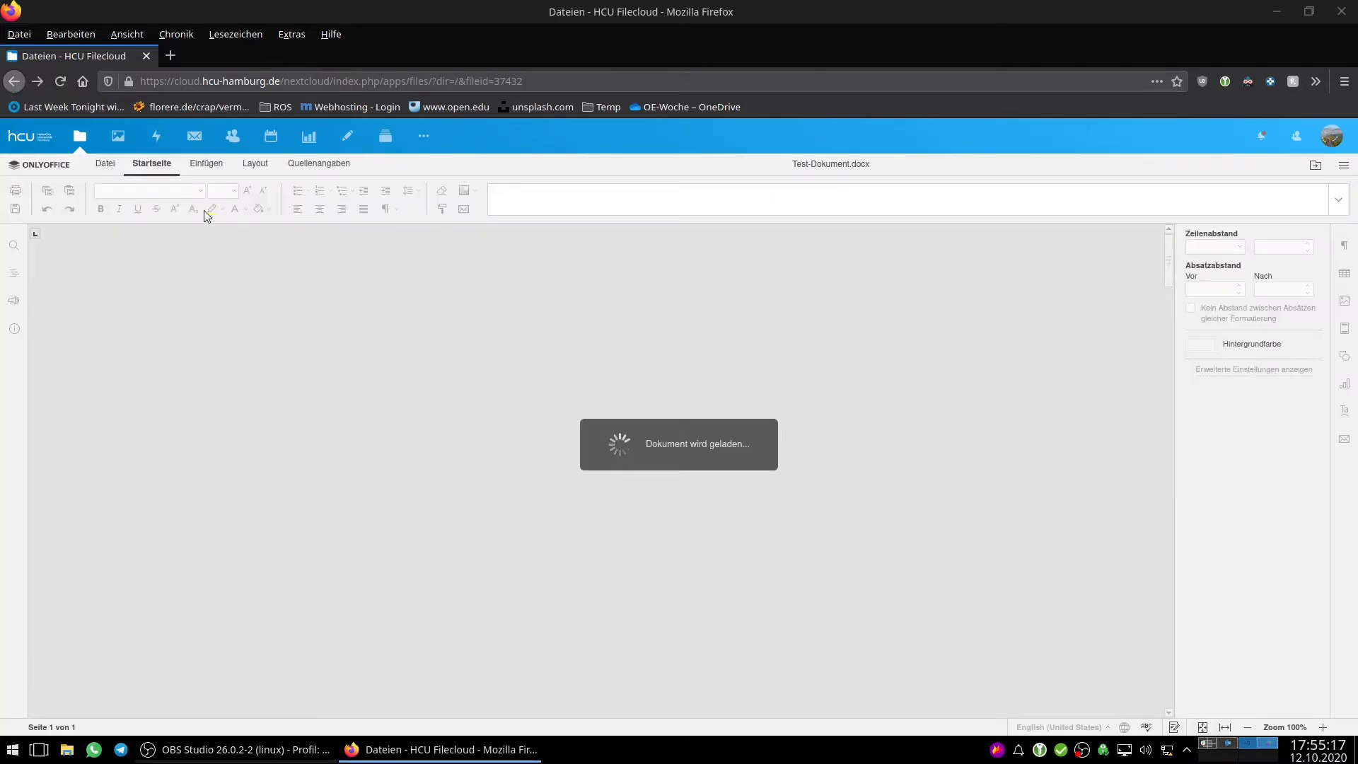
left_click(80, 136)
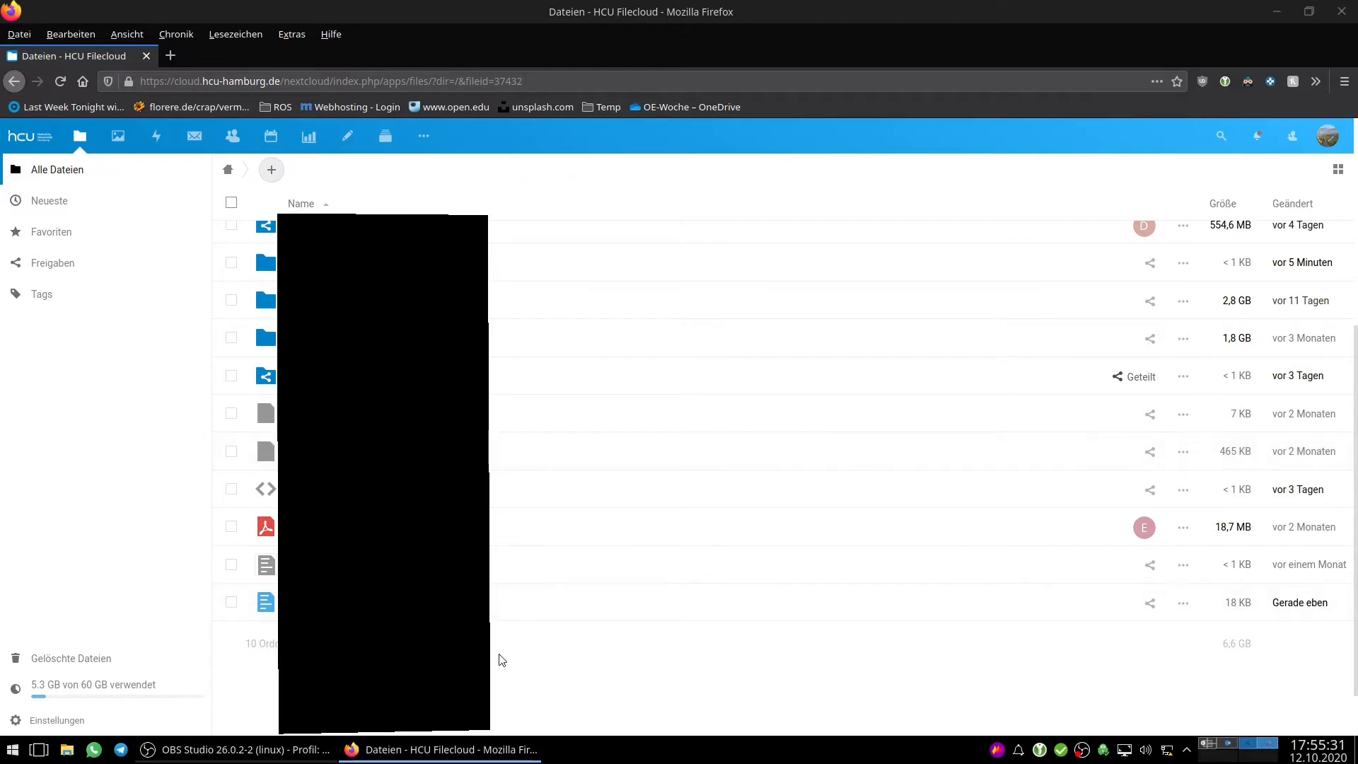
Sign in to the personal Nextcloud at nextcloud.cmahn.de in a new tab using the saved login
left_click(170, 57)
type("clou")
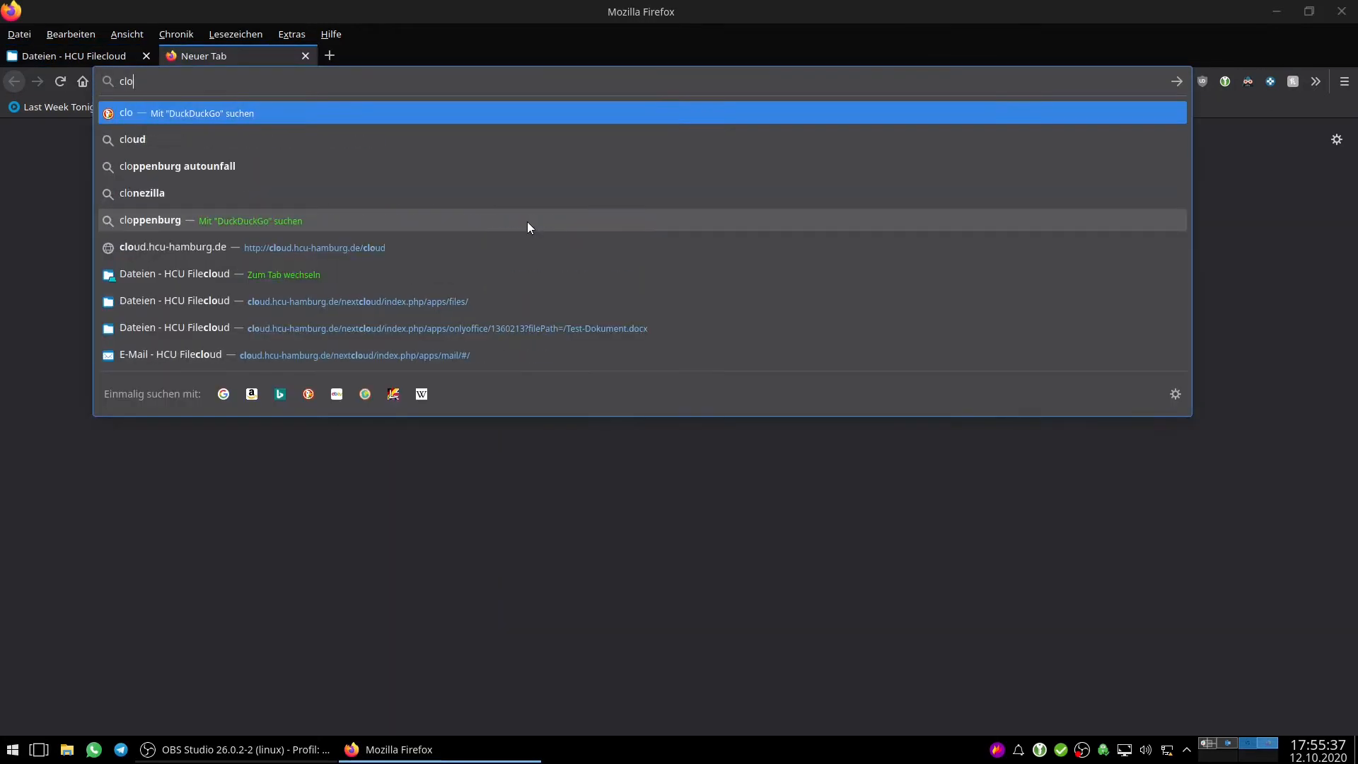
key("BackSpace")
key("BackSpace")
key("BackSpace")
key("BackSpace")
type("ne")
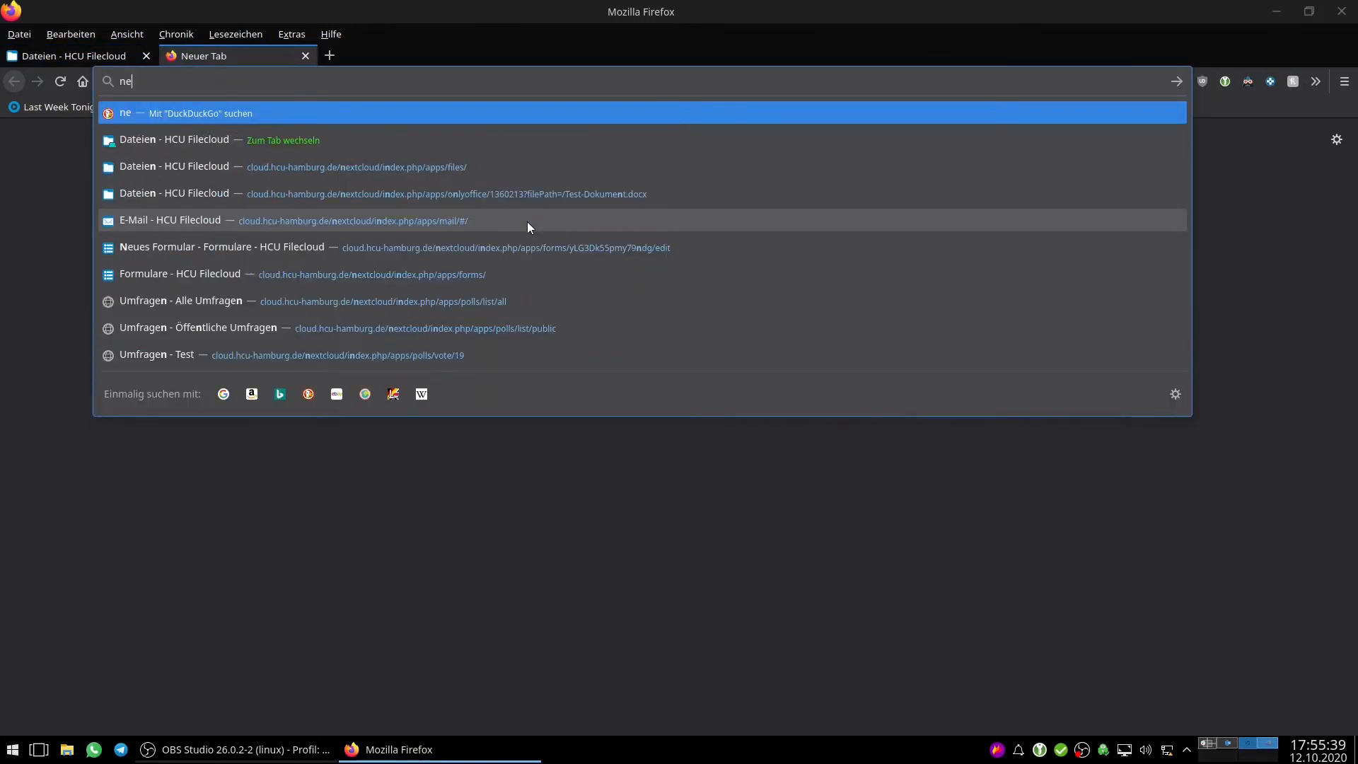
type("xtcloud.cma")
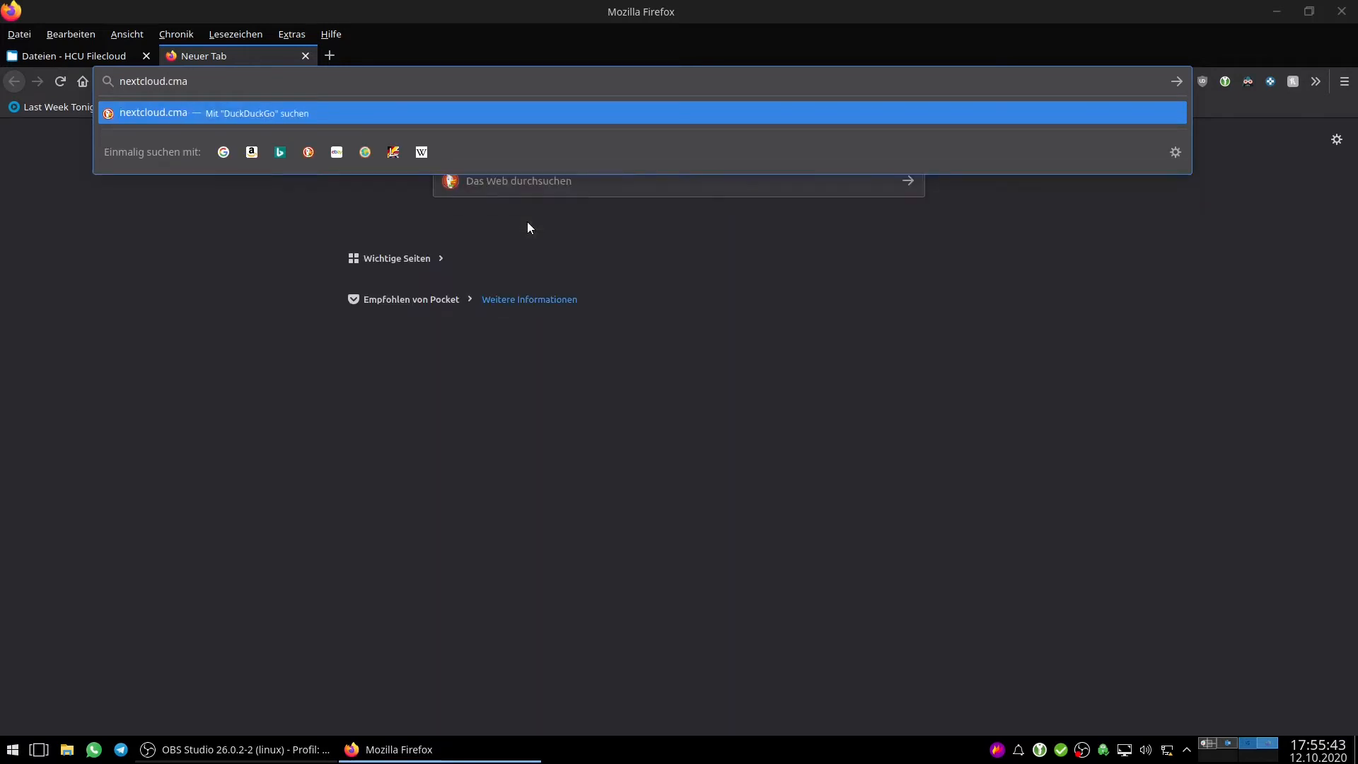
type("hn.de")
key("Return")
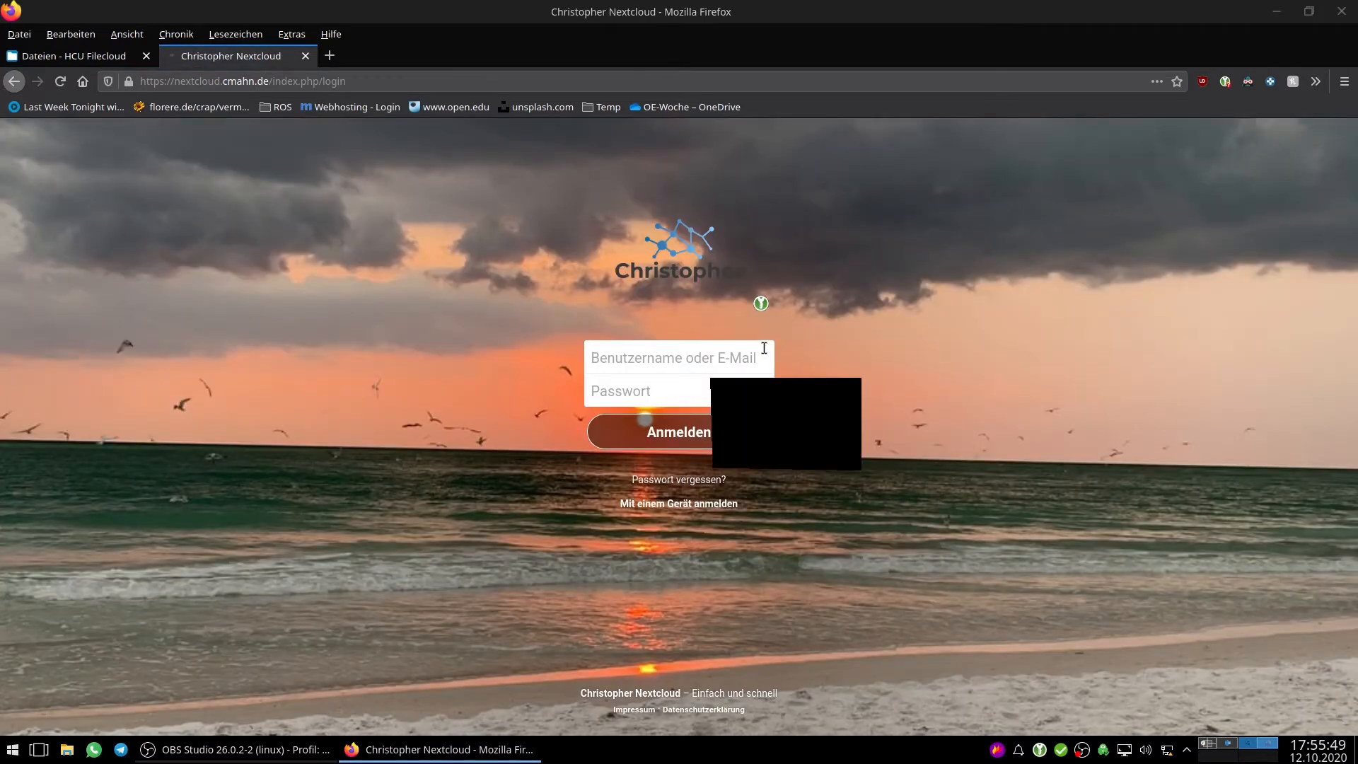
left_click(761, 309)
left_click(658, 404)
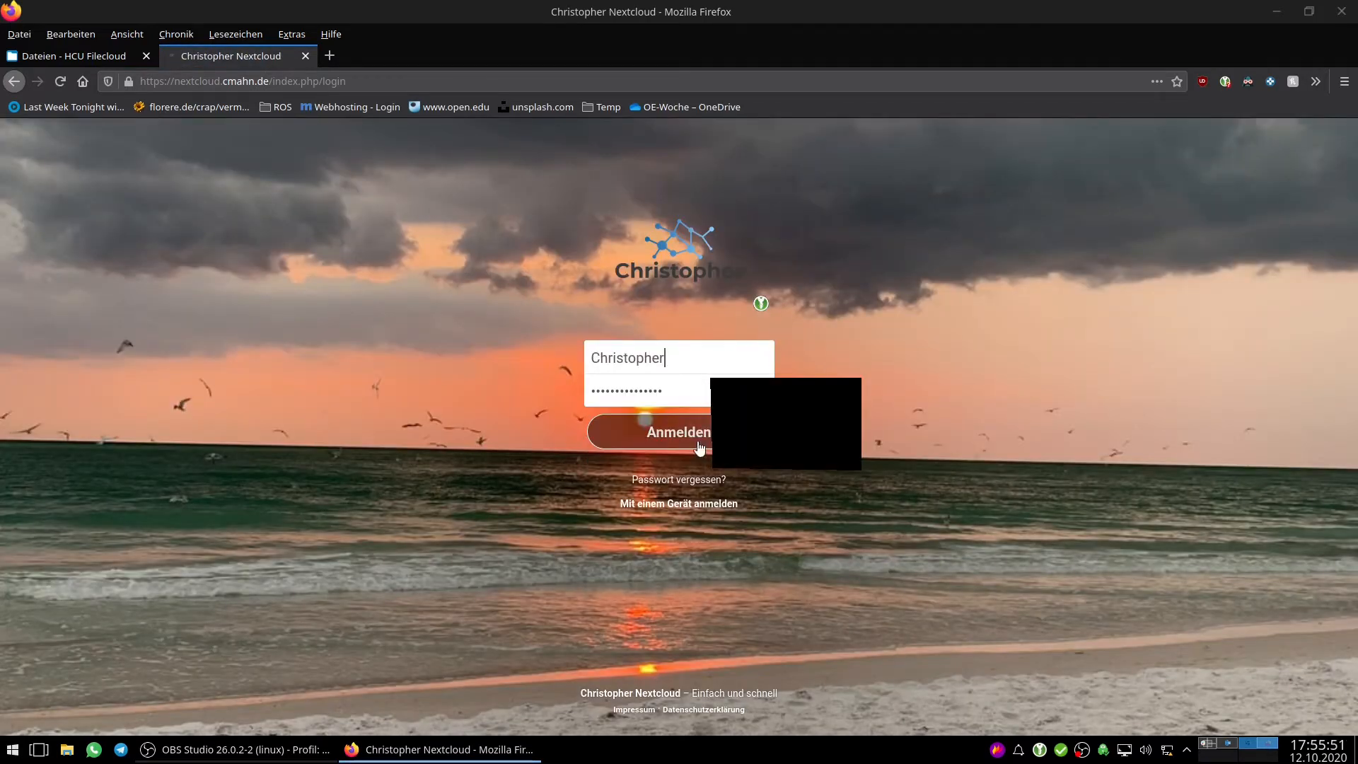
left_click(696, 433)
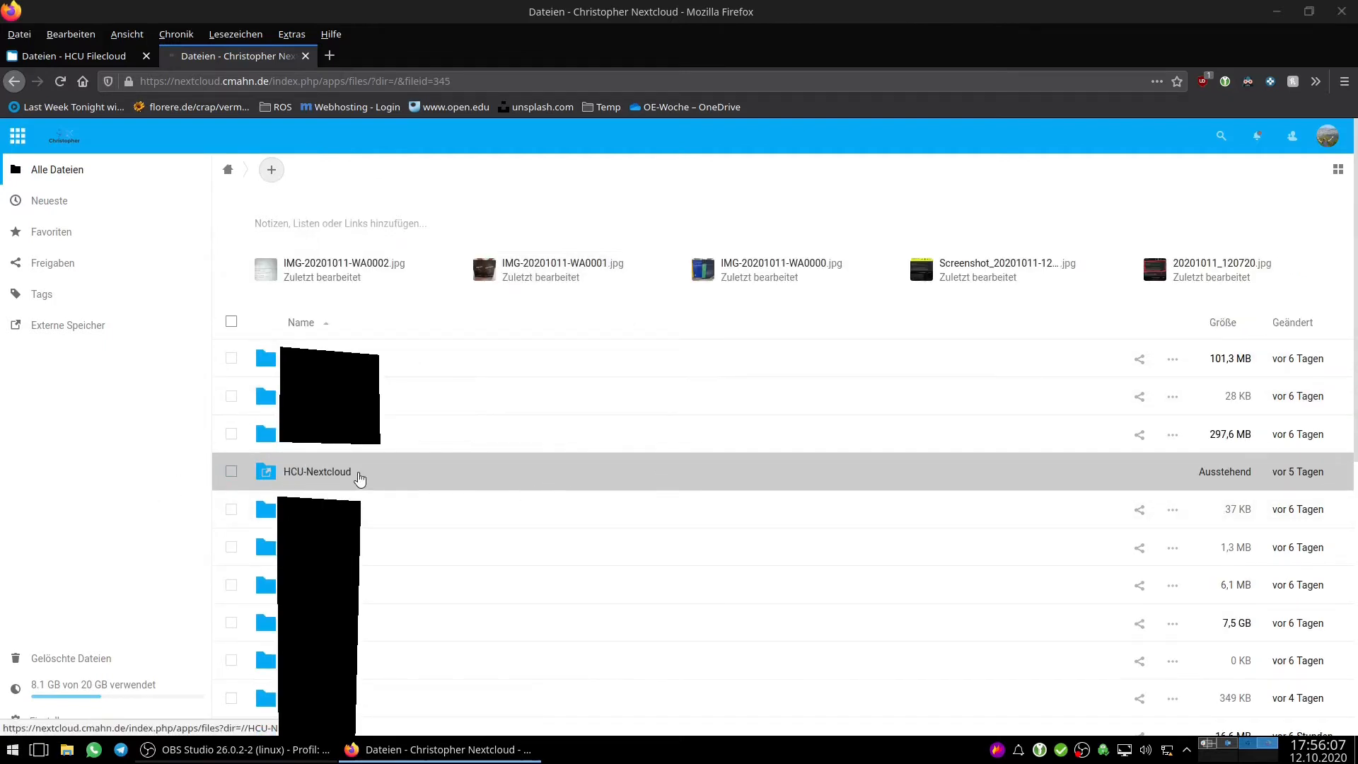
Check the page address and compare the HCU Filecloud tab with the personal Nextcloud tab
left_click_drag(451, 82, 138, 84)
left_click(498, 46)
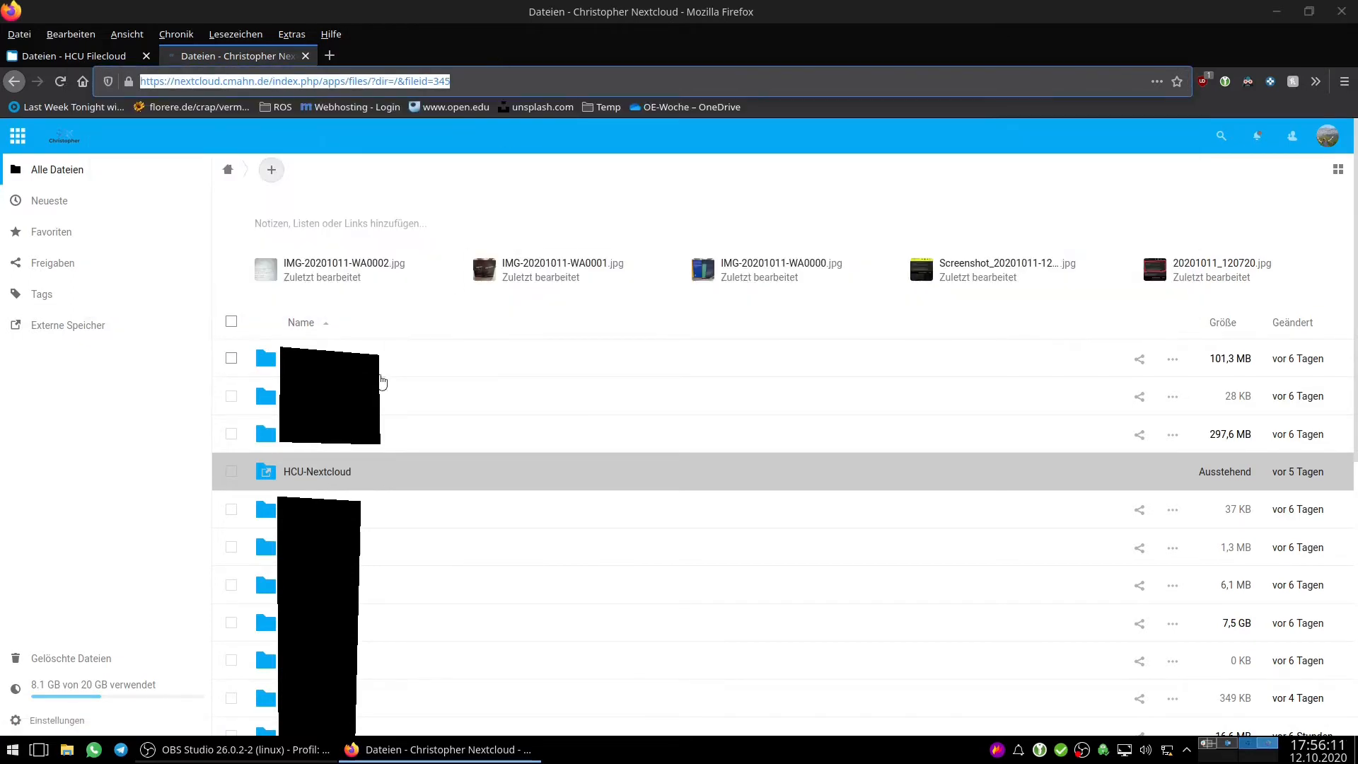
left_click(454, 82)
left_click(115, 488)
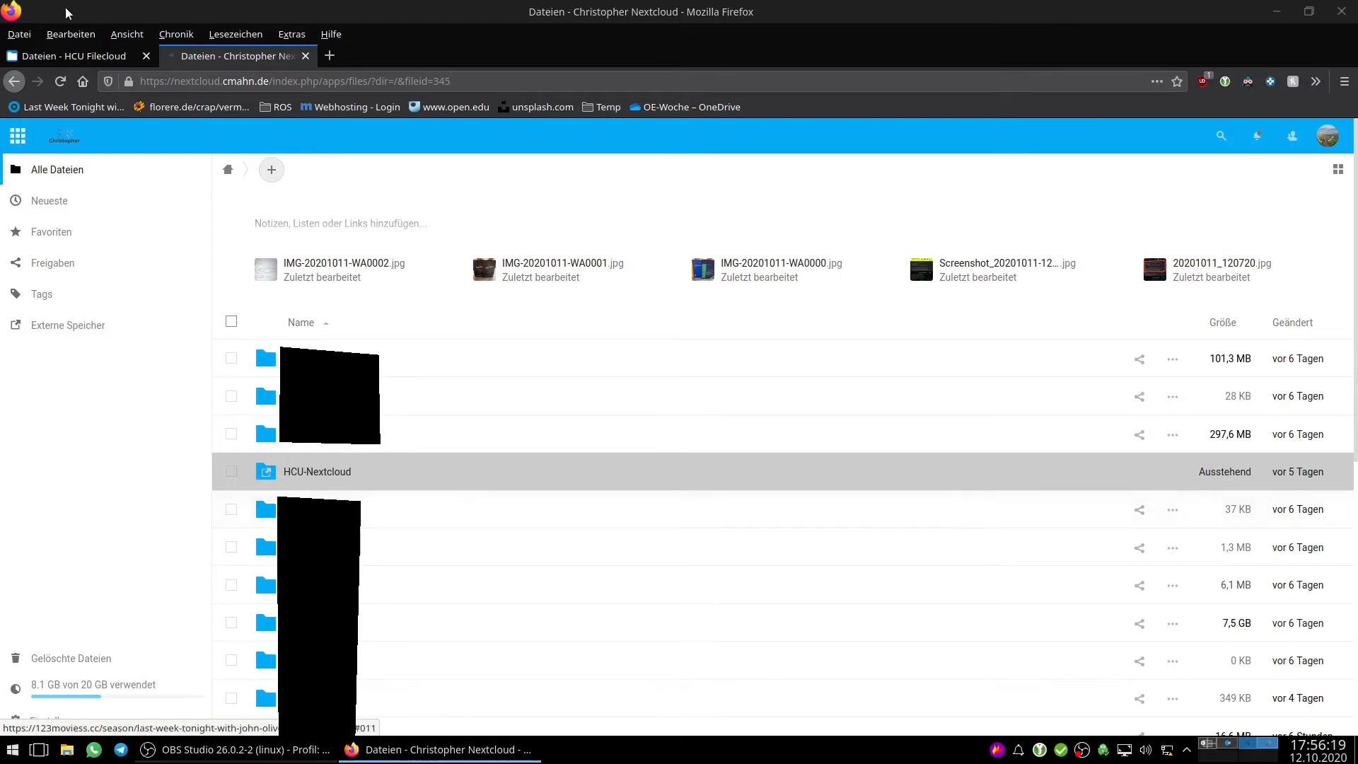
left_click(71, 56)
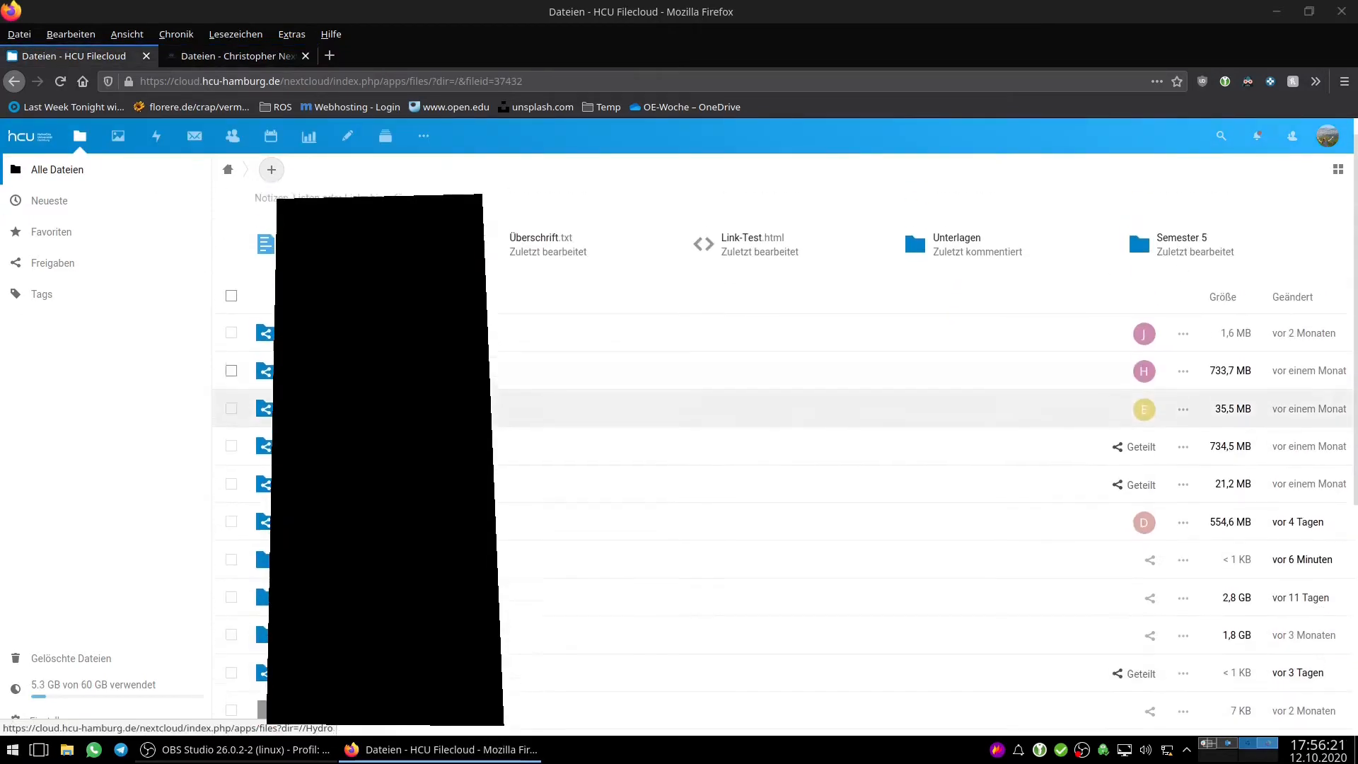
left_click(229, 56)
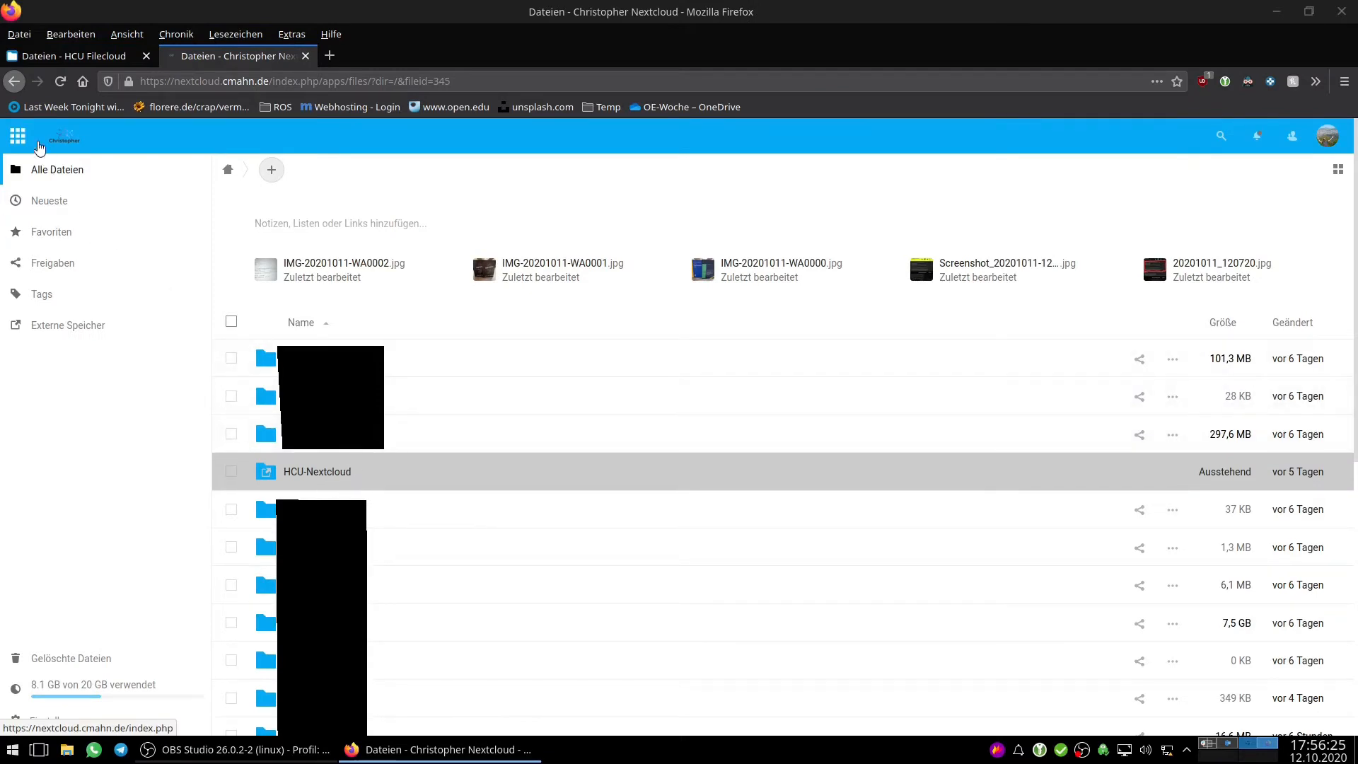
Open the E-Learning app, showing the embedded Moodle Ankündigungen page
left_click(21, 137)
scroll(121, 469, "down", 3)
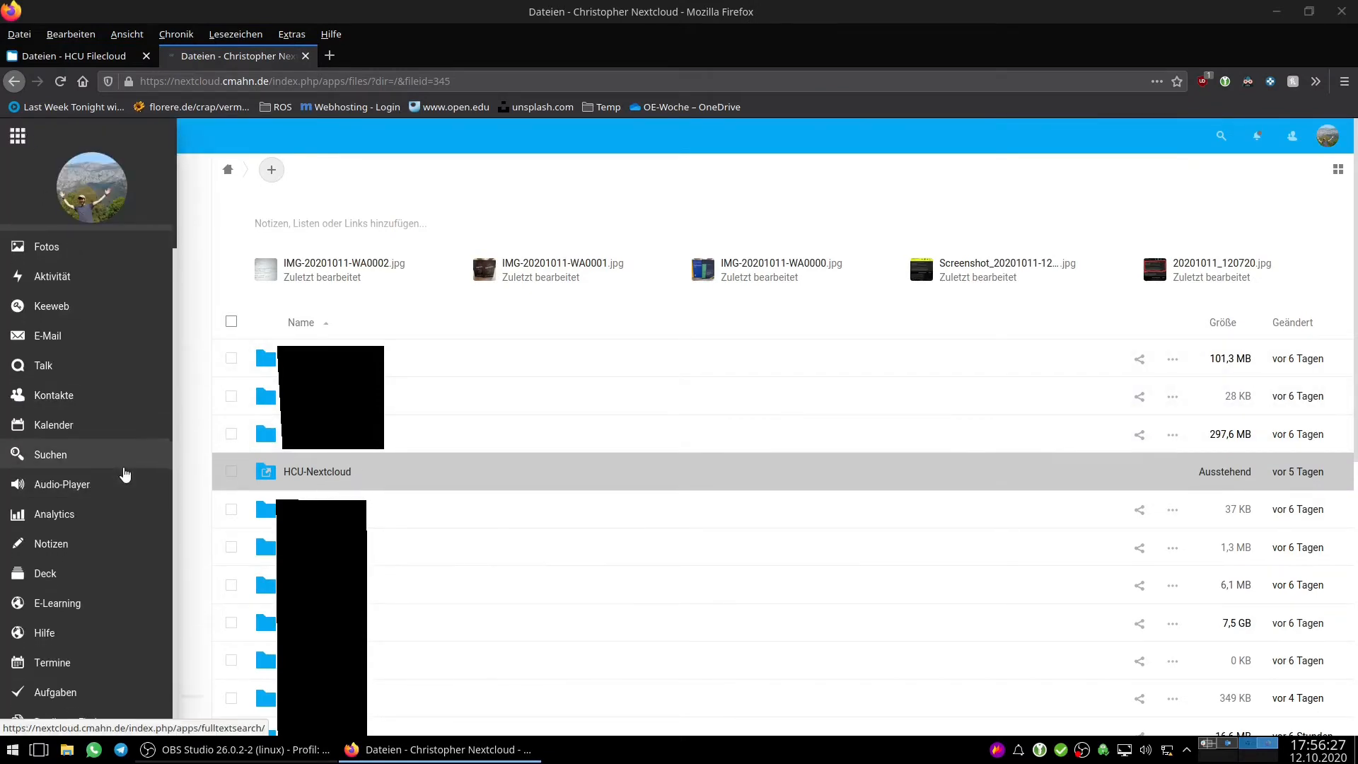
scroll(126, 474, "up", 3)
scroll(97, 333, "up", 1)
scroll(97, 333, "down", 1)
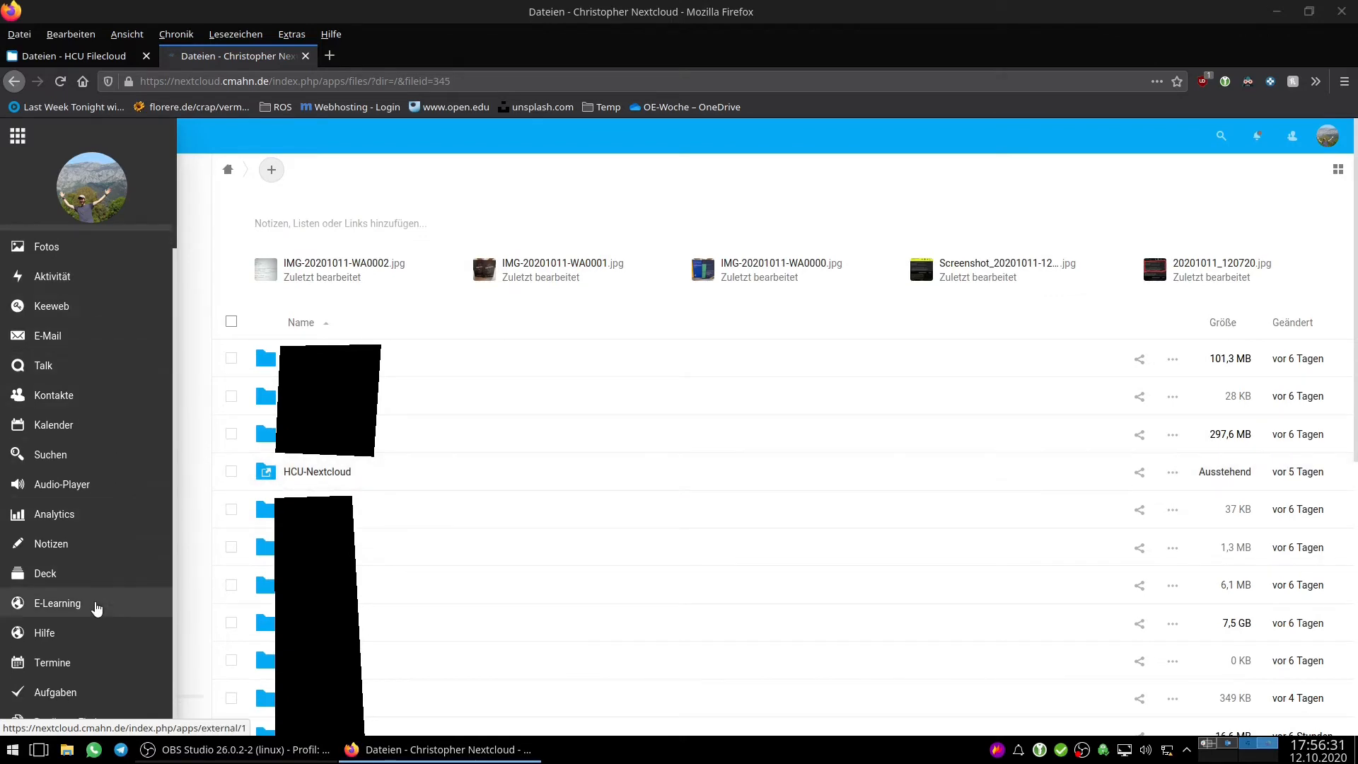
left_click(144, 603)
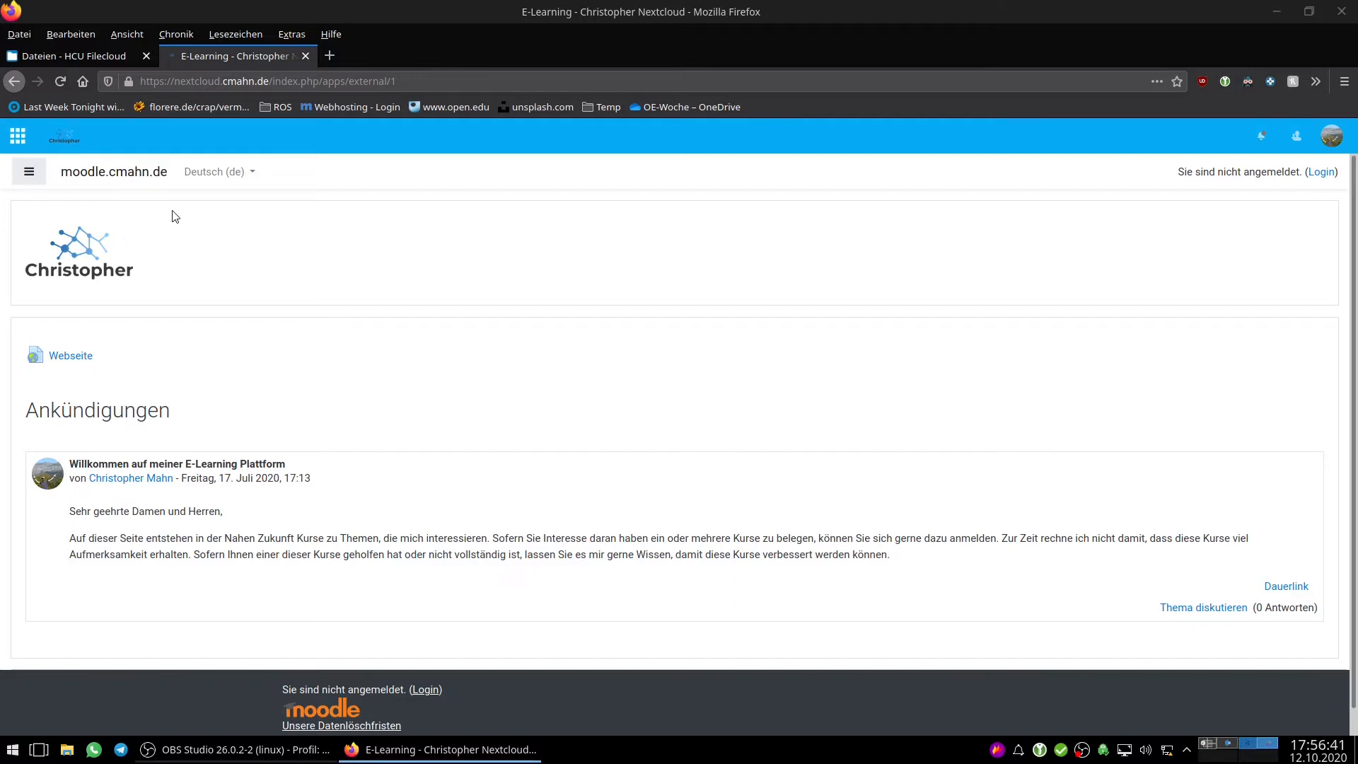
Open the Talk app and focus its conversation search field
left_click(50, 151)
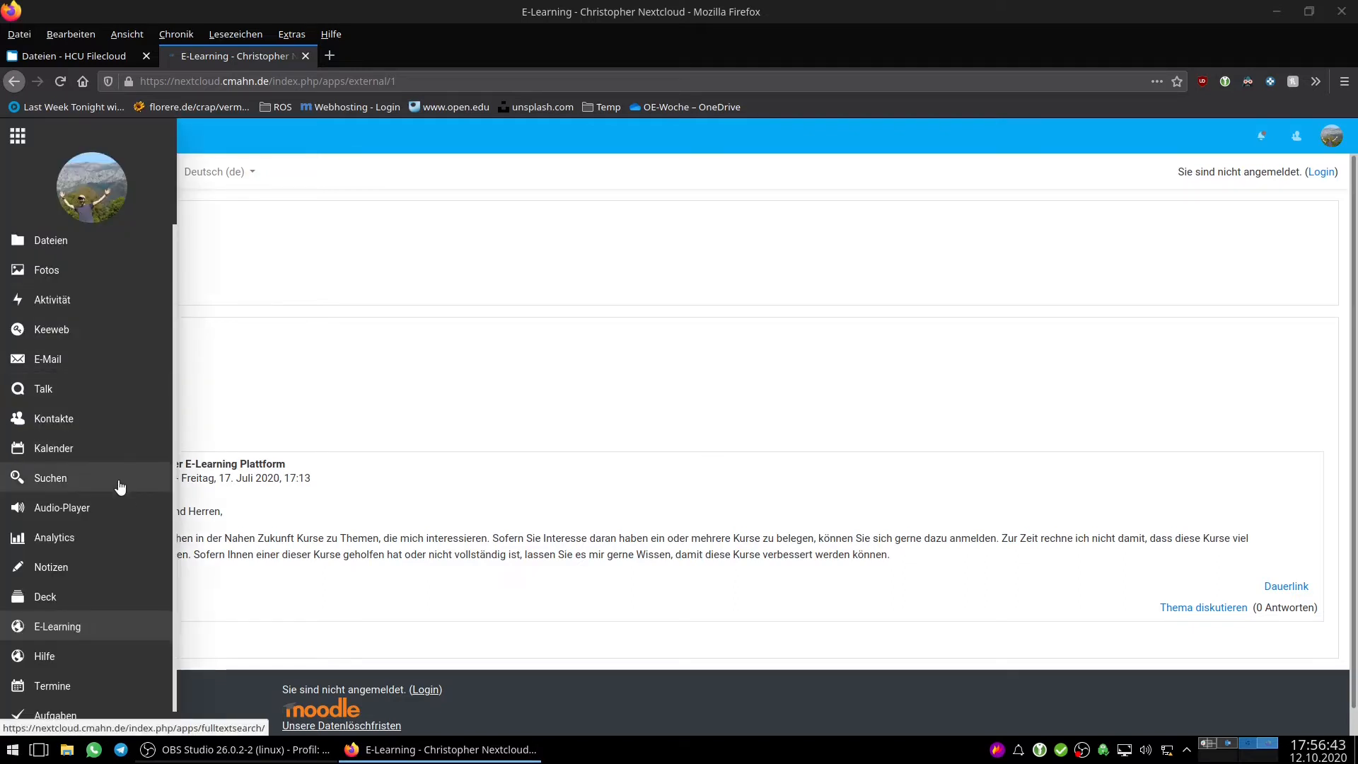
scroll(78, 396, "down", 1)
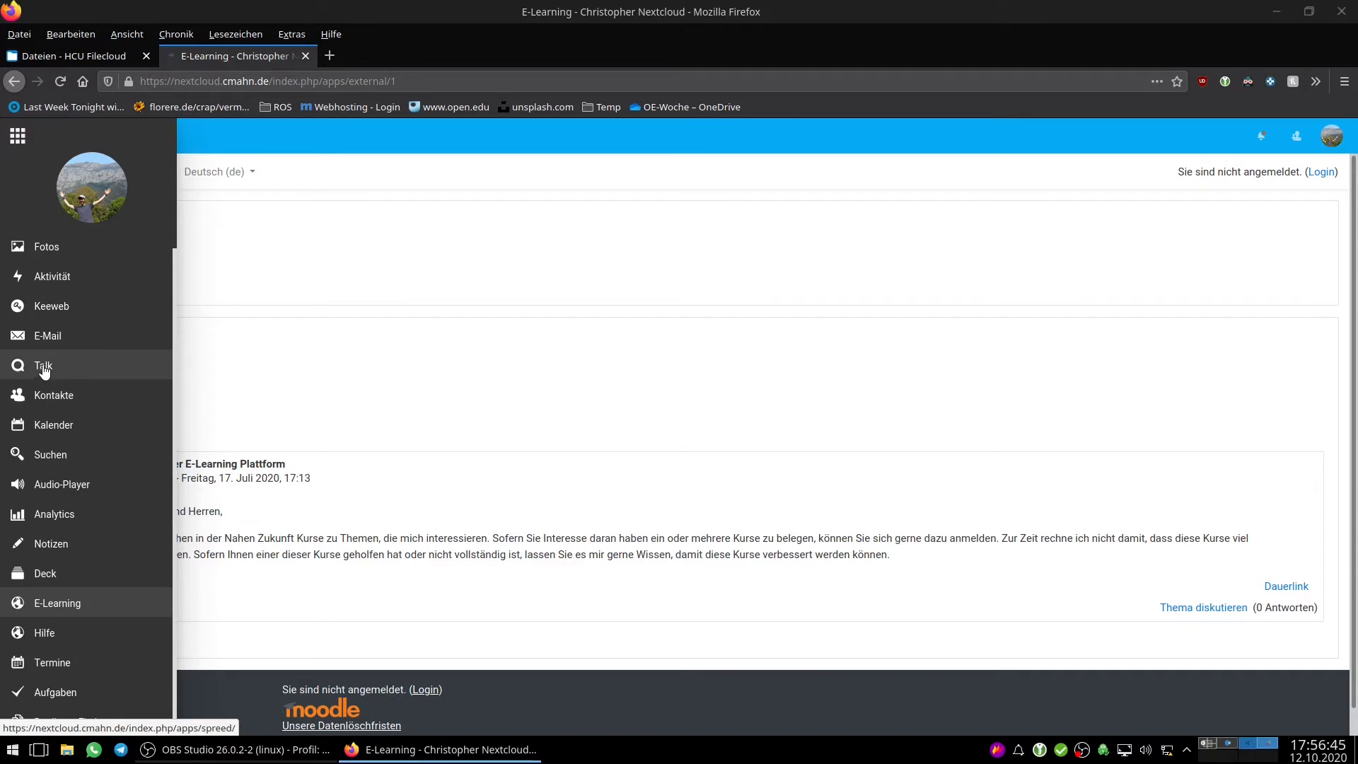
left_click(49, 366)
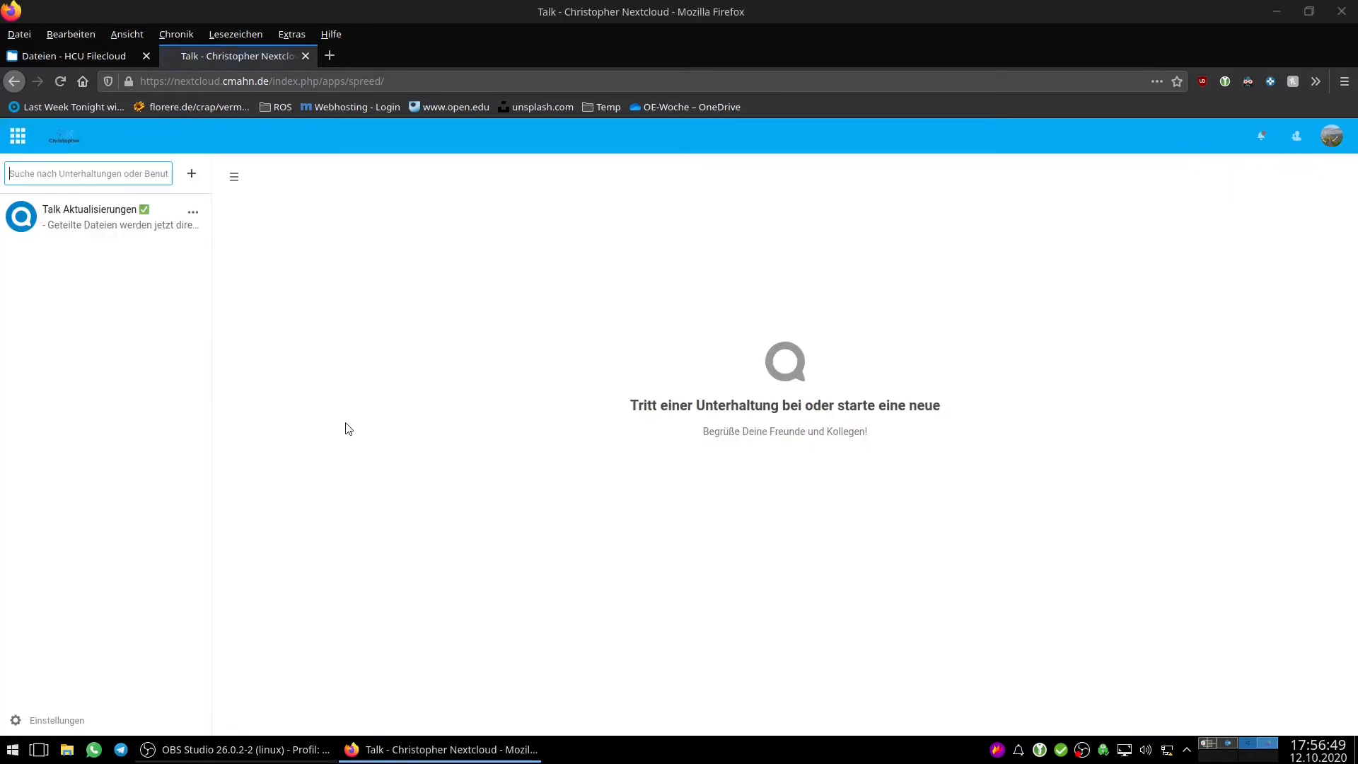
left_click(135, 183)
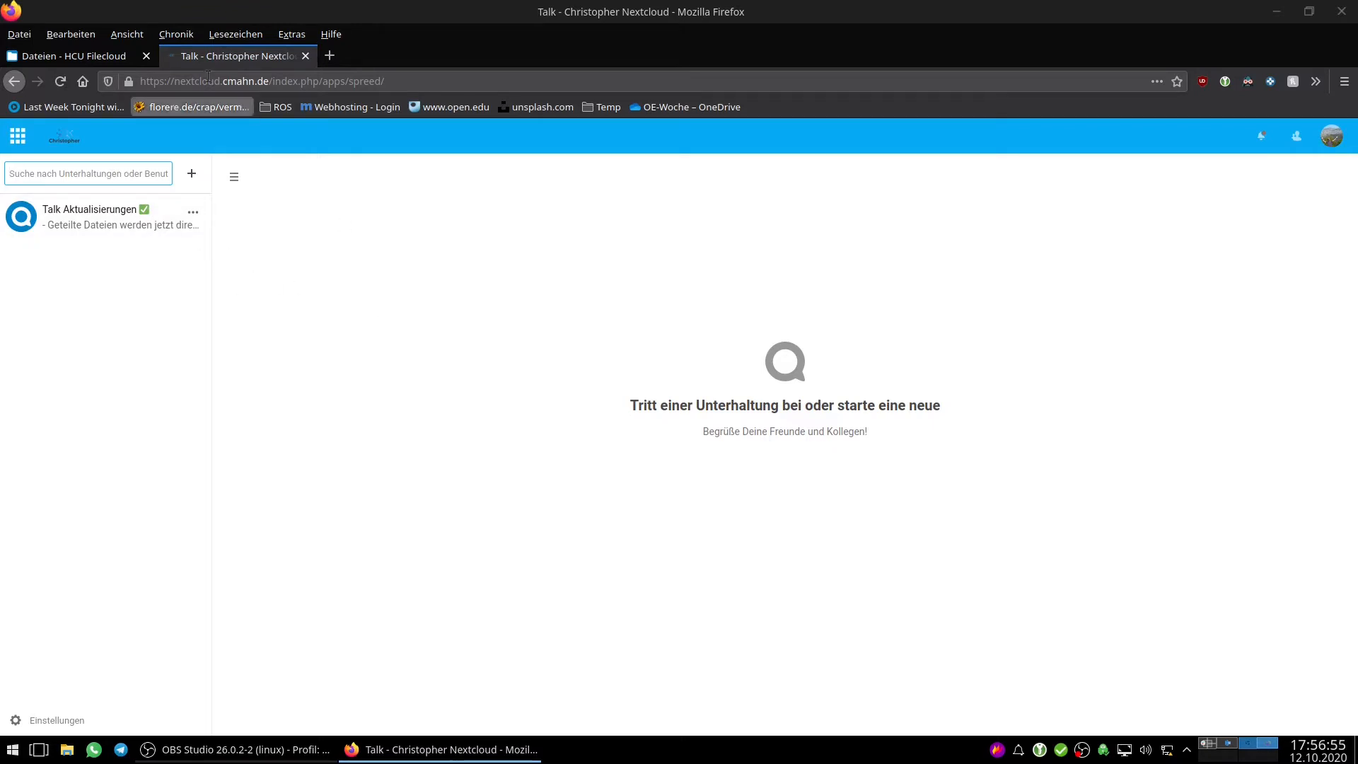
Move on to the Aufgaben tasks app from the app menu
left_click(20, 138)
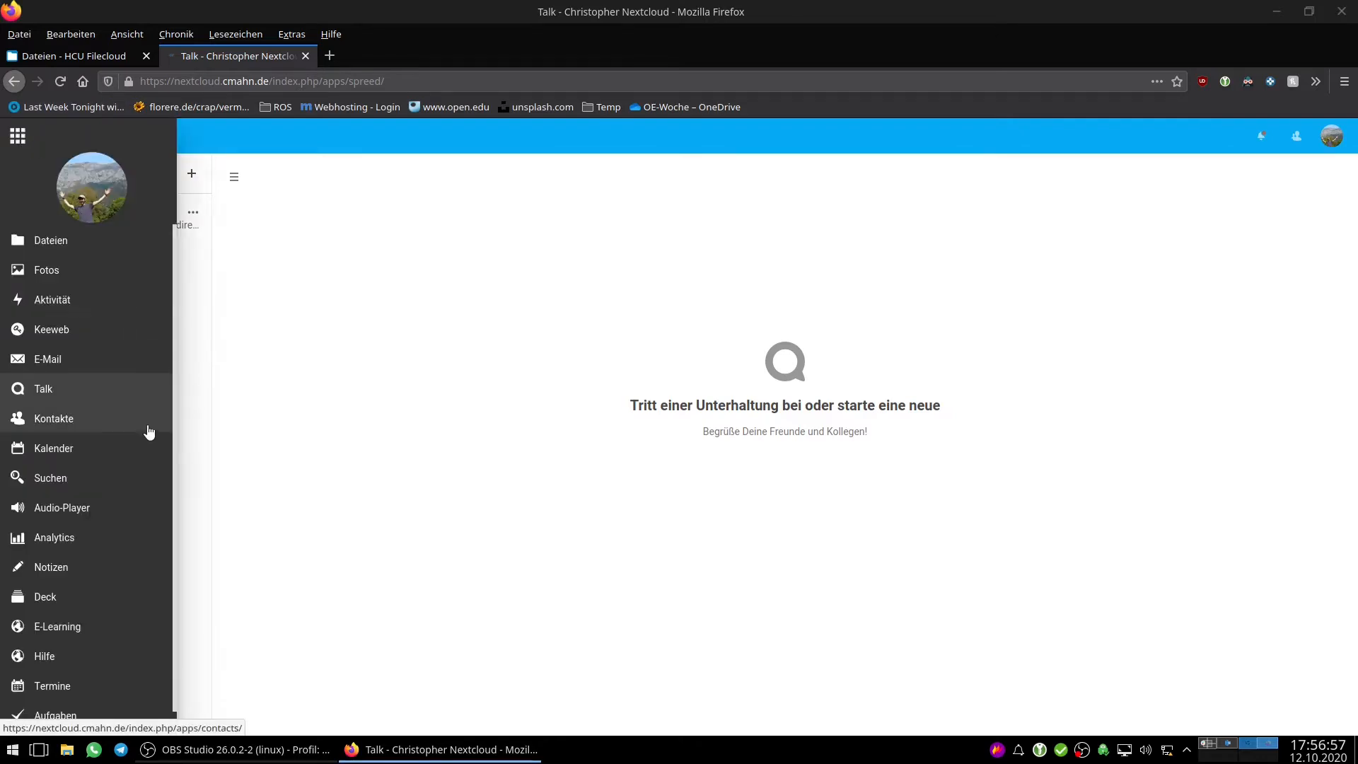
scroll(134, 435, "down", 1)
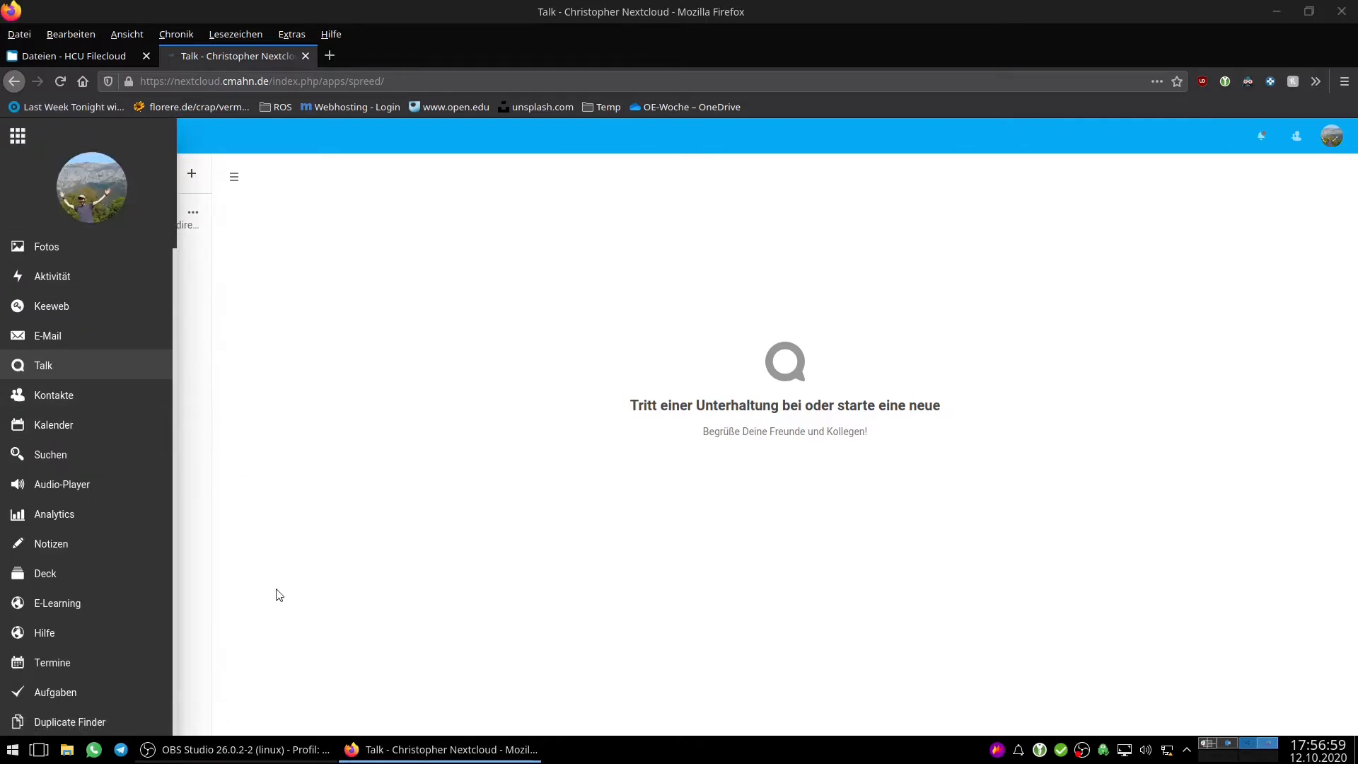
left_click(93, 692)
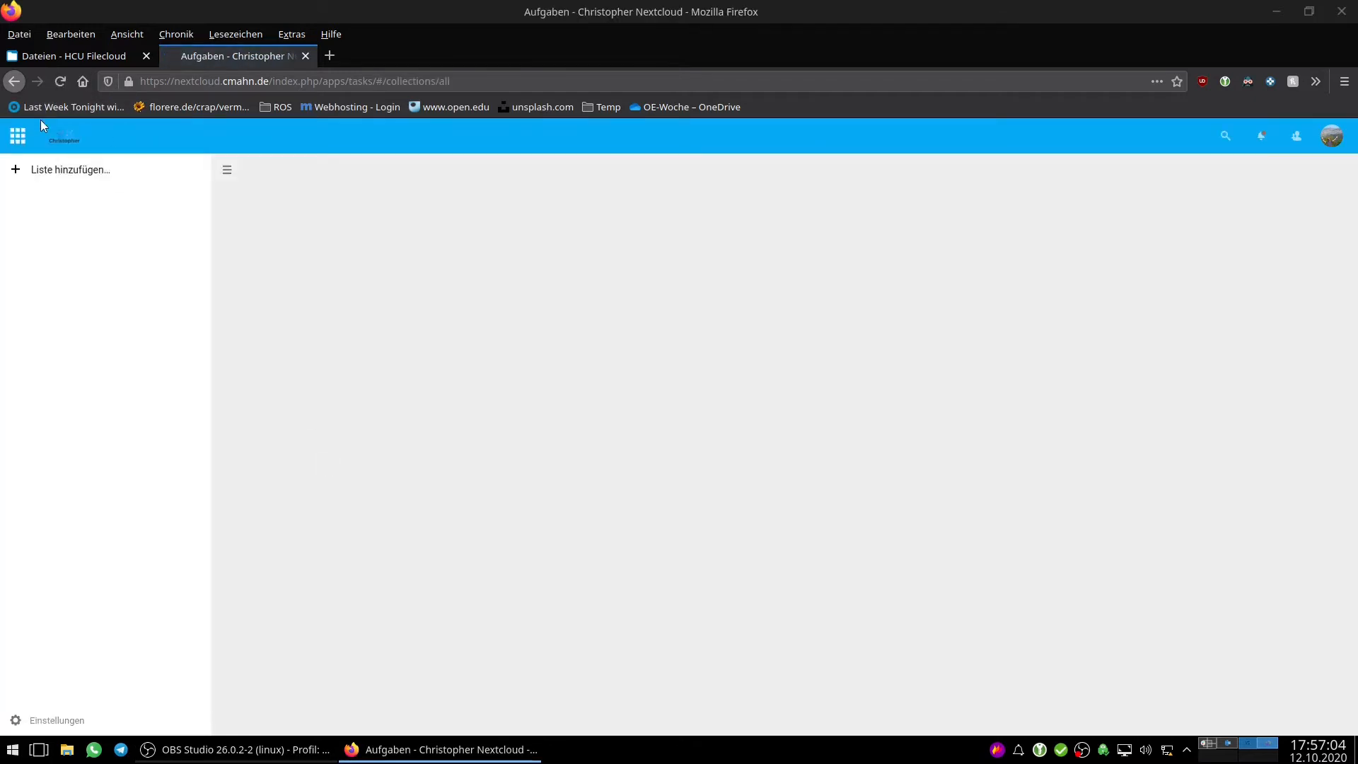
Compare HCU Filecloud's apps with the personal Aufgaben, then open the HCU Kalender at week 42, 2020
left_click(61, 54)
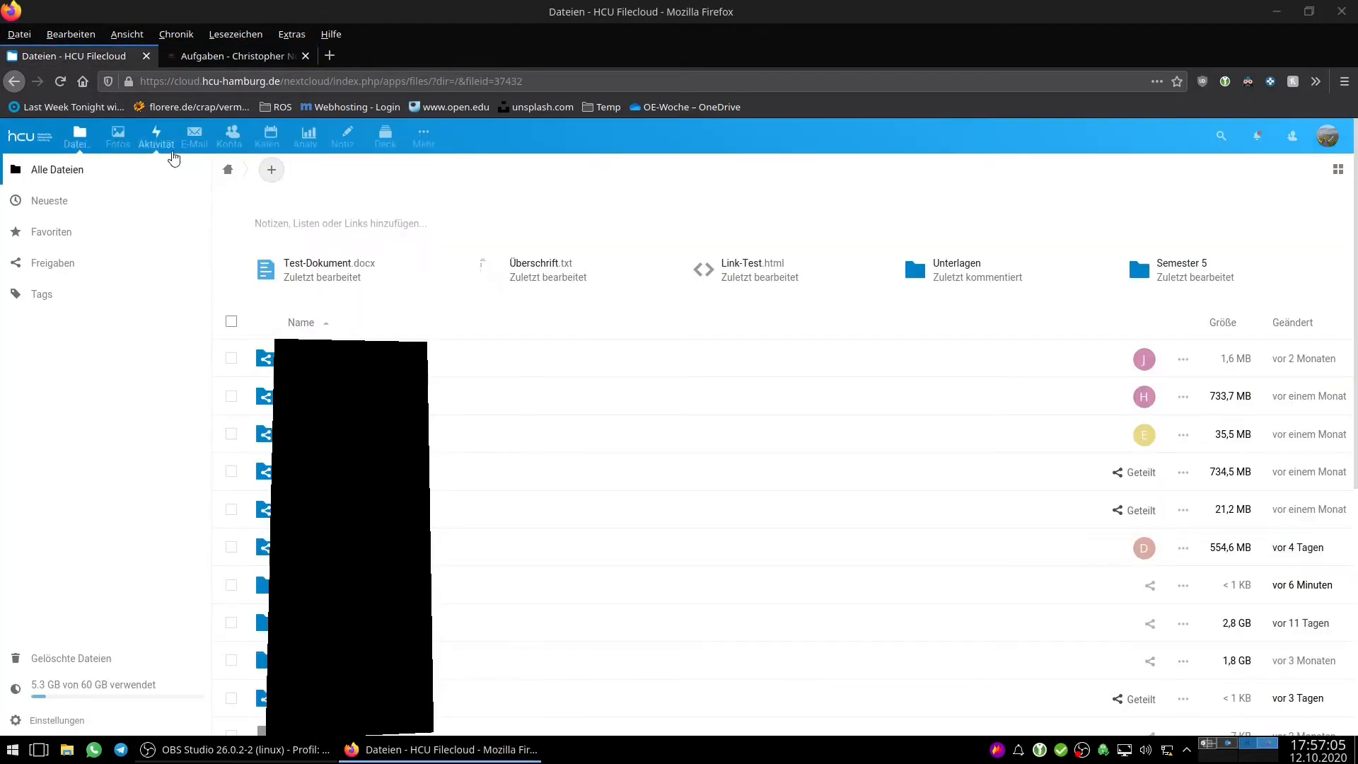
left_click(440, 144)
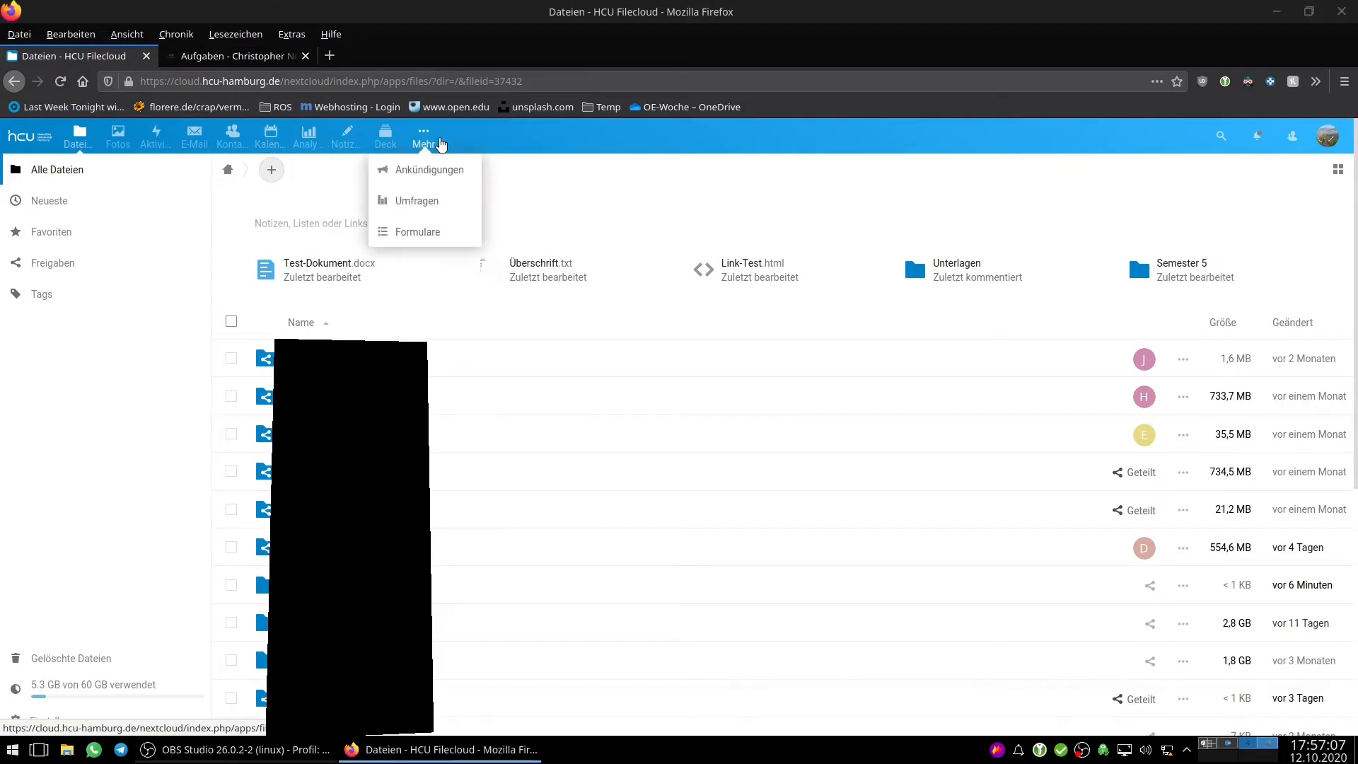
left_click(533, 140)
left_click(230, 54)
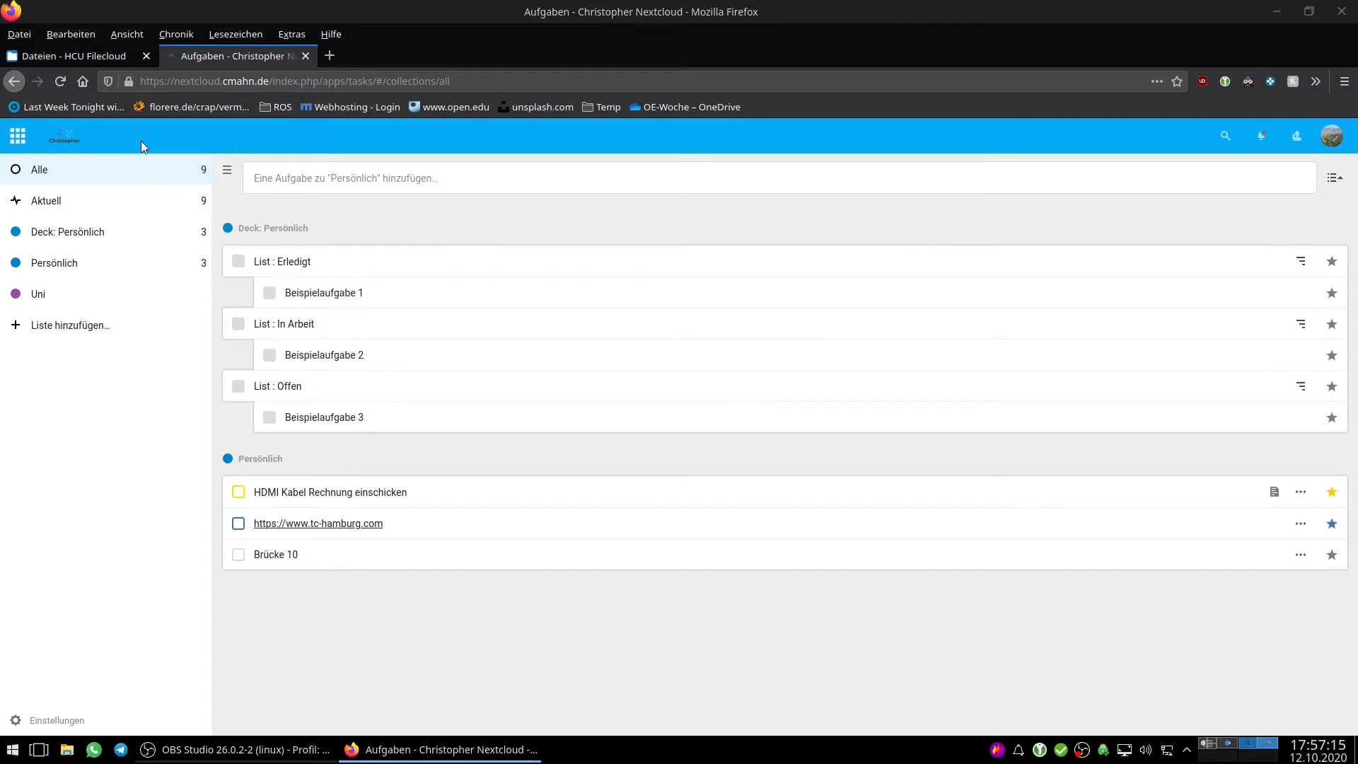
left_click(69, 57)
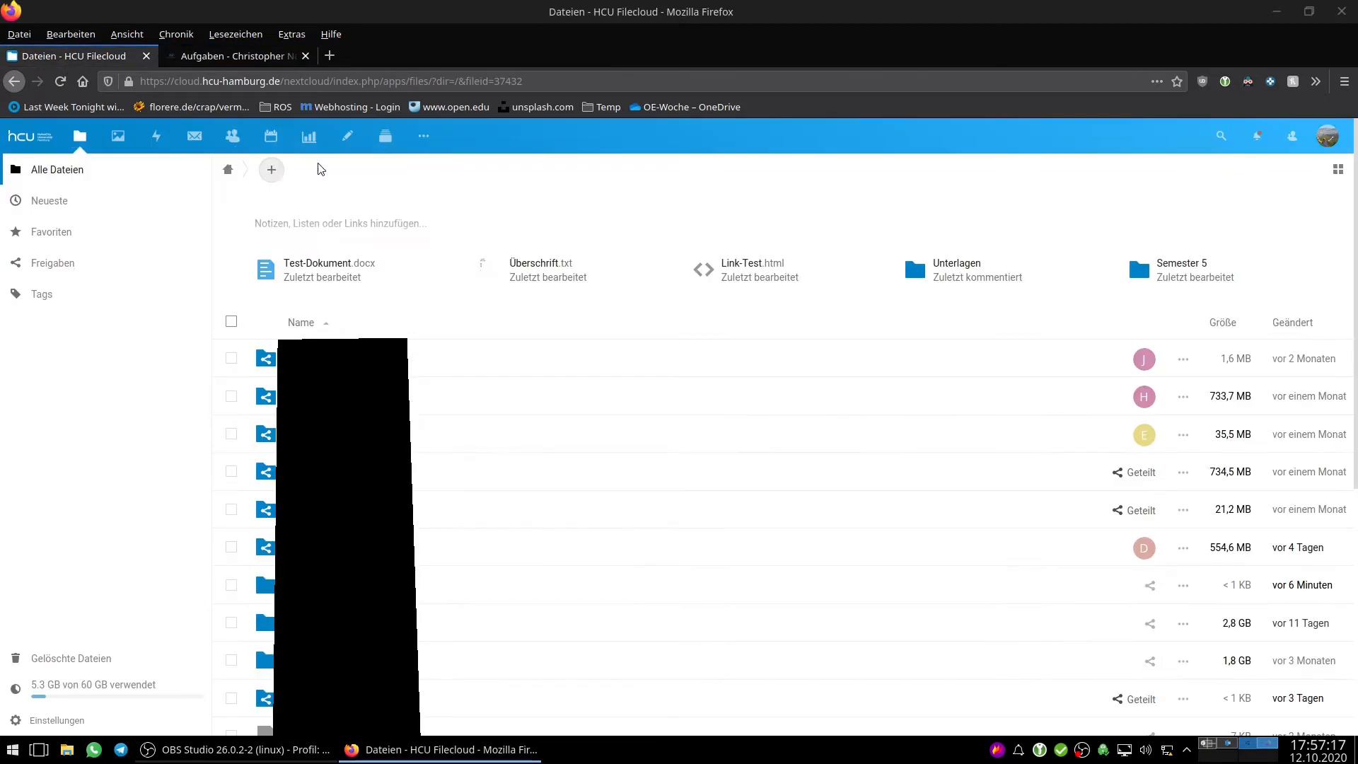
left_click(268, 141)
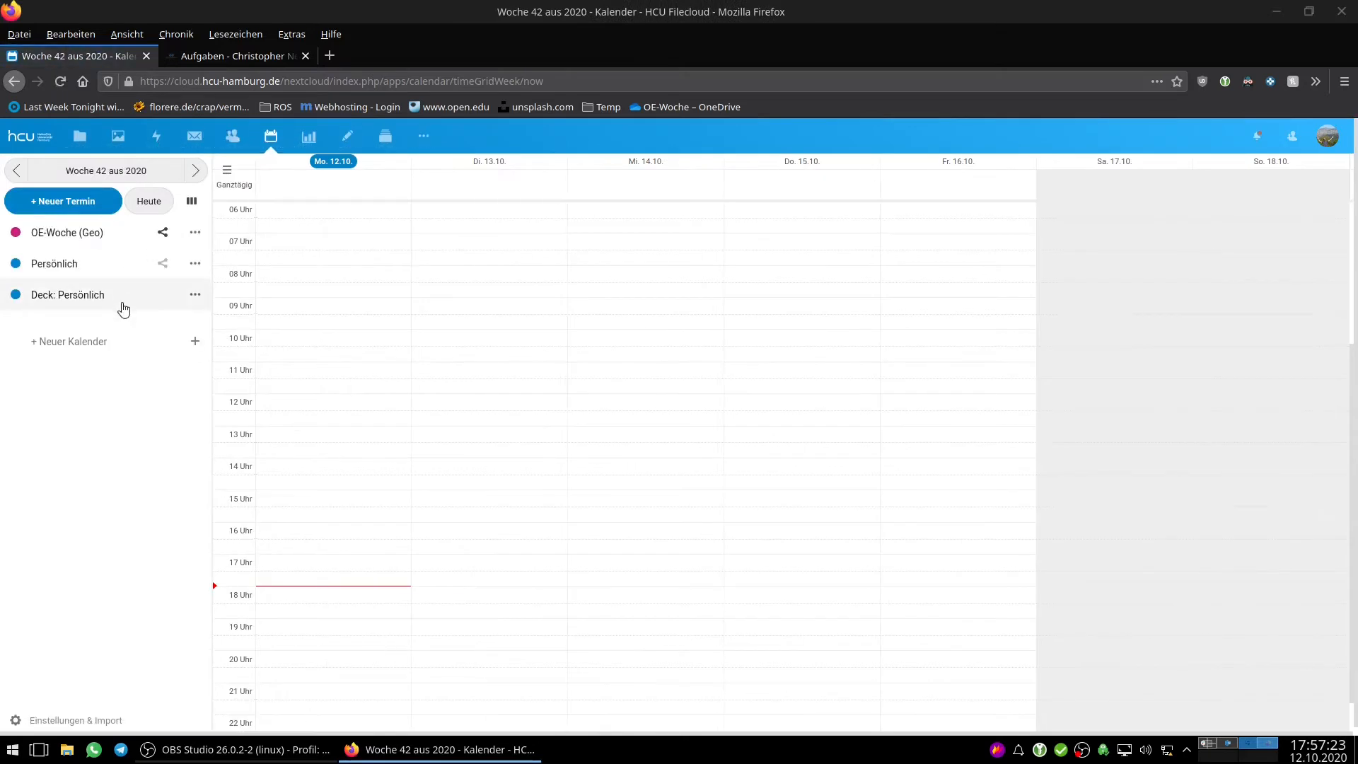
Compare the personal cloud's Uni and Persönlich task lists with the HCU calendar
left_click(192, 342)
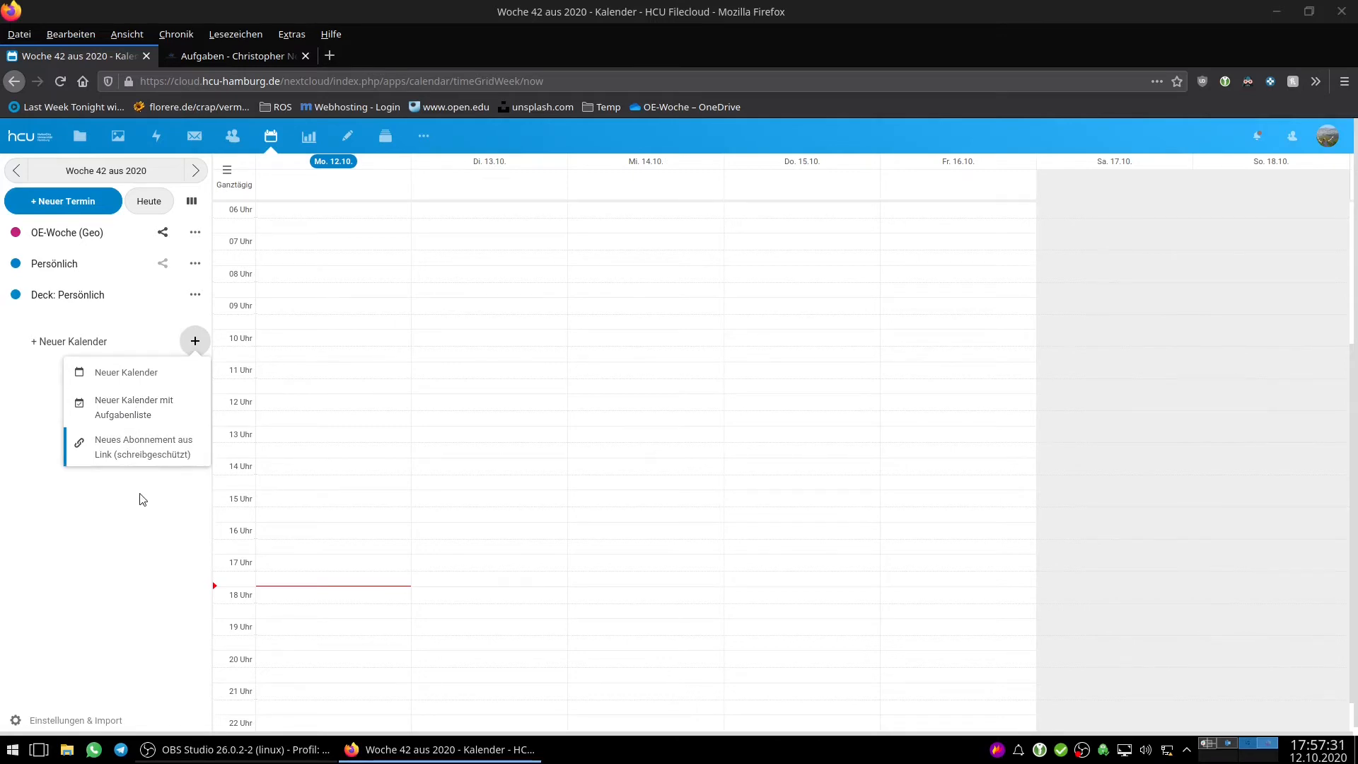
left_click(221, 58)
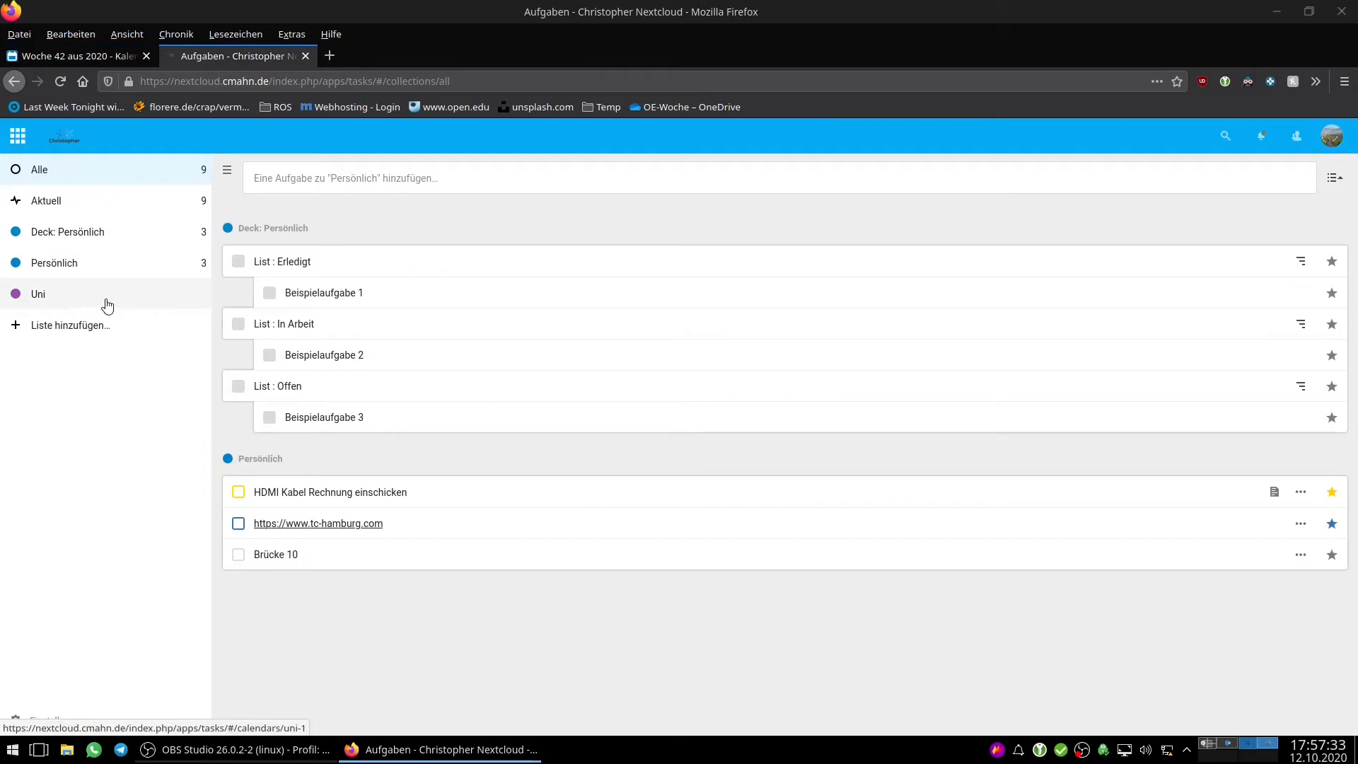
left_click(83, 297)
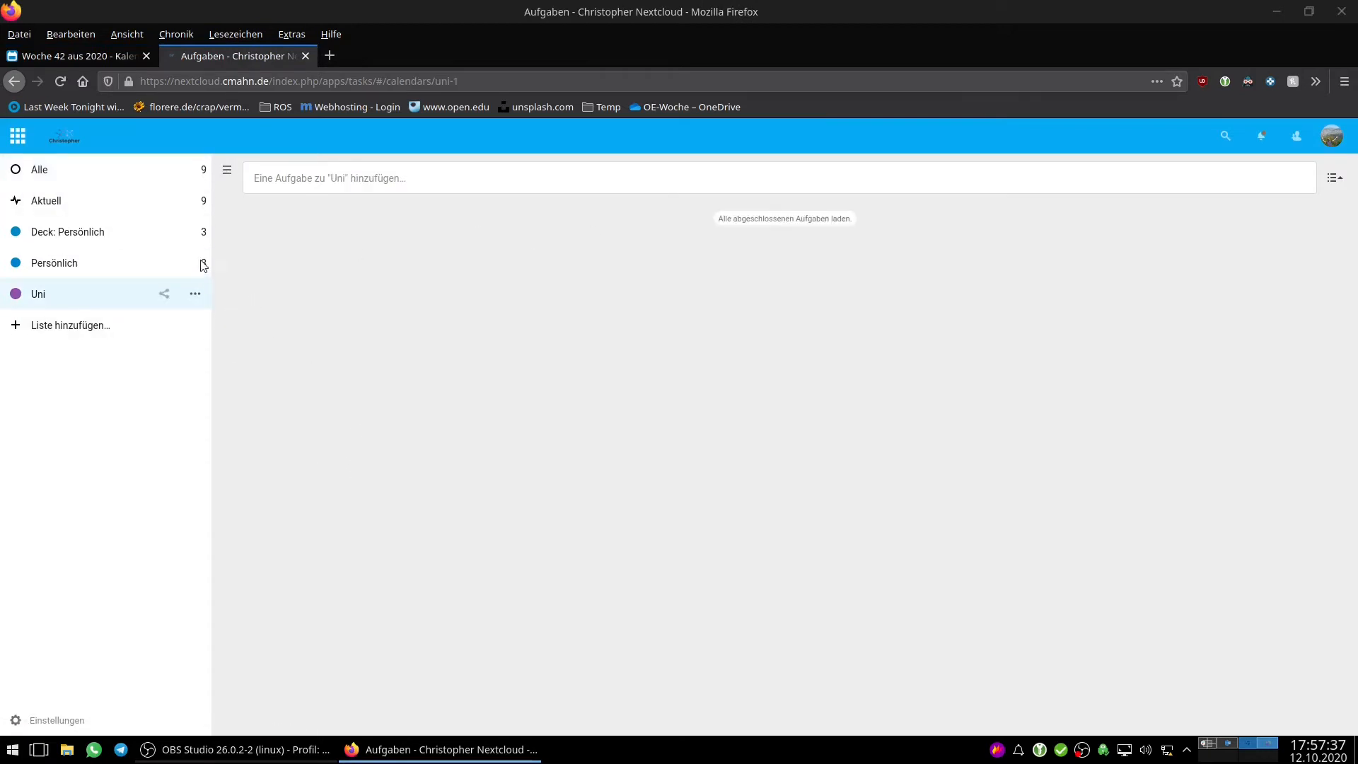
left_click(90, 269)
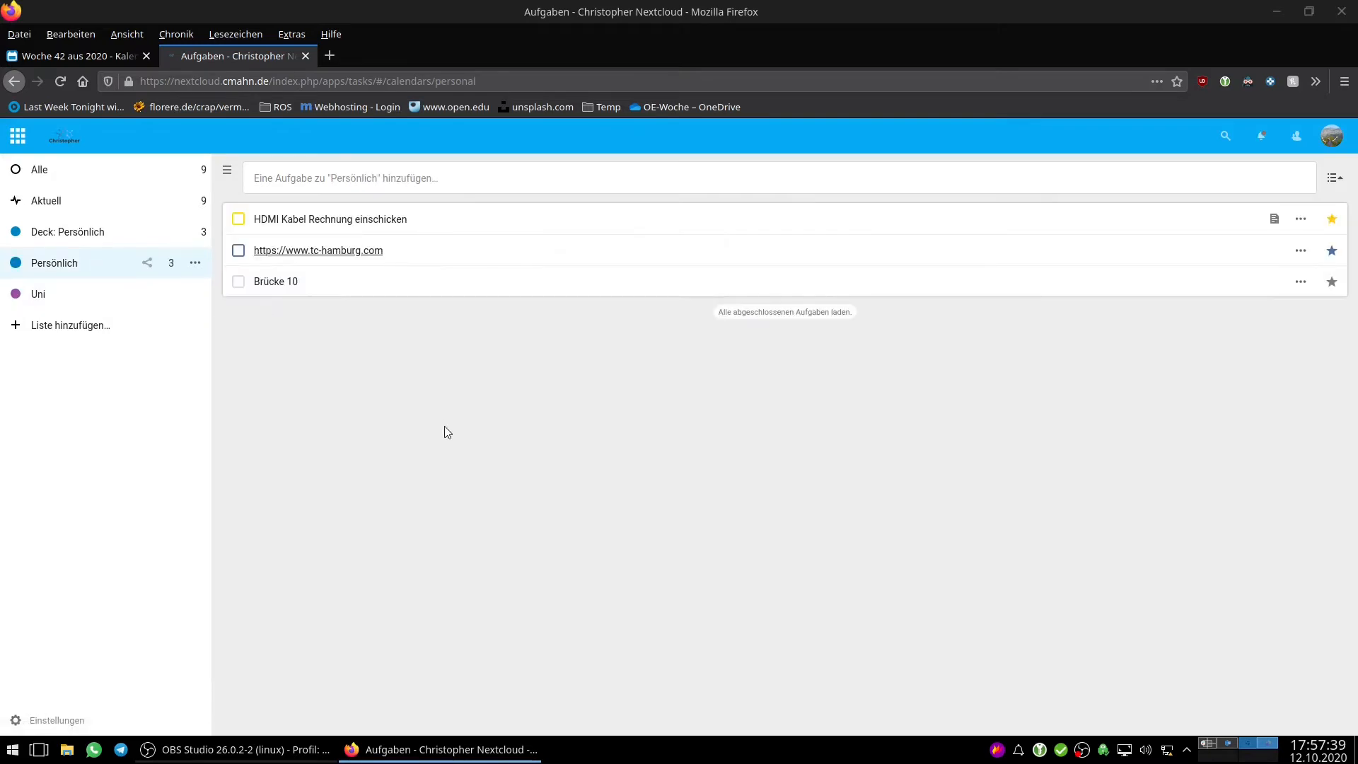
left_click(86, 55)
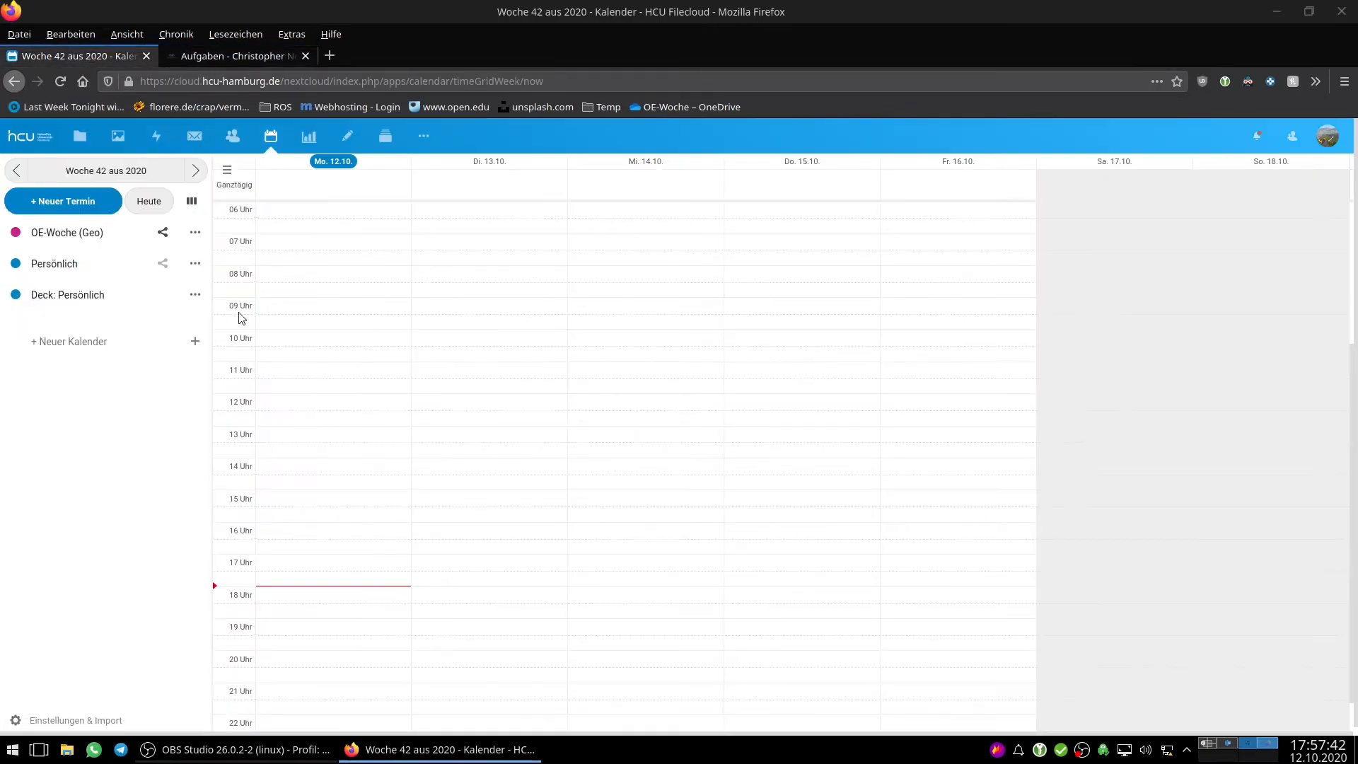
Glance at the Mehr and account menus, then show the new-calendar options beside Neuer Kalender
left_click(415, 145)
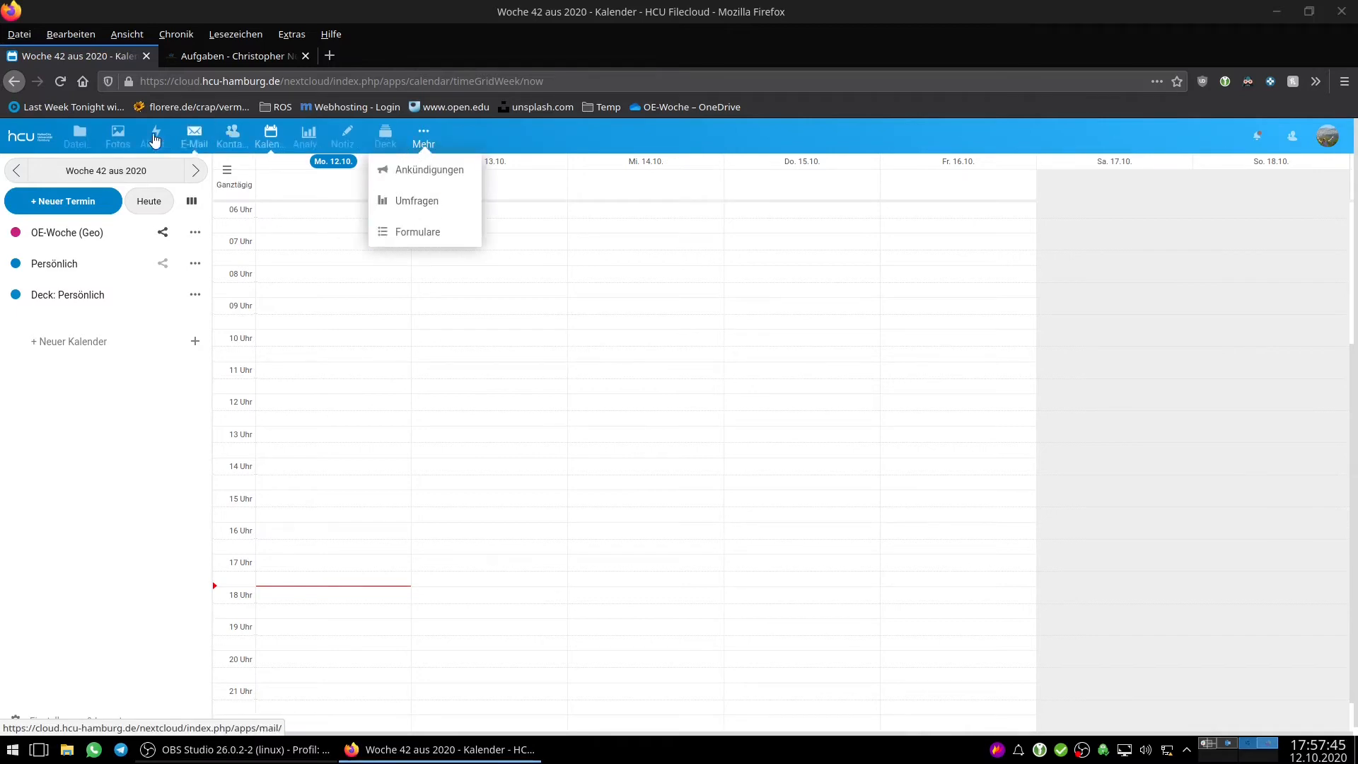
left_click(519, 144)
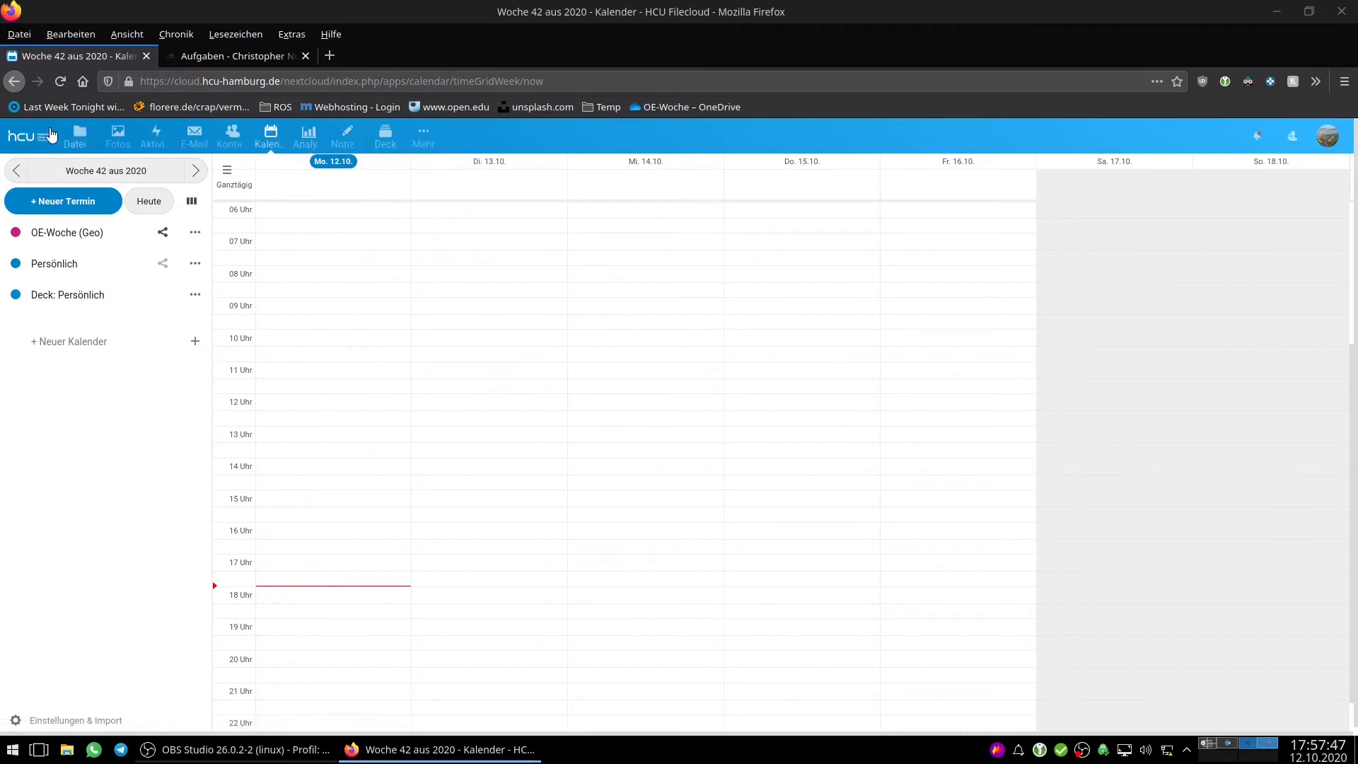
left_click(1328, 145)
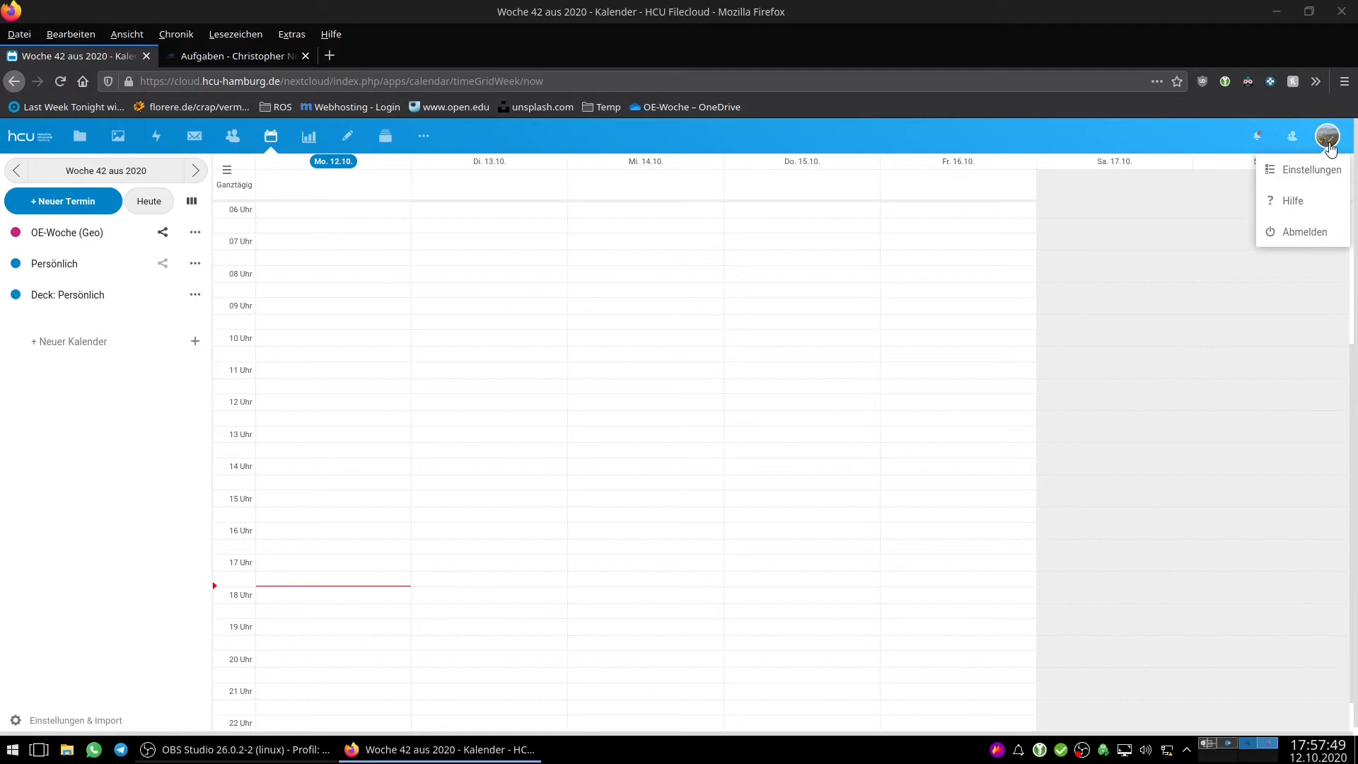
left_click(910, 137)
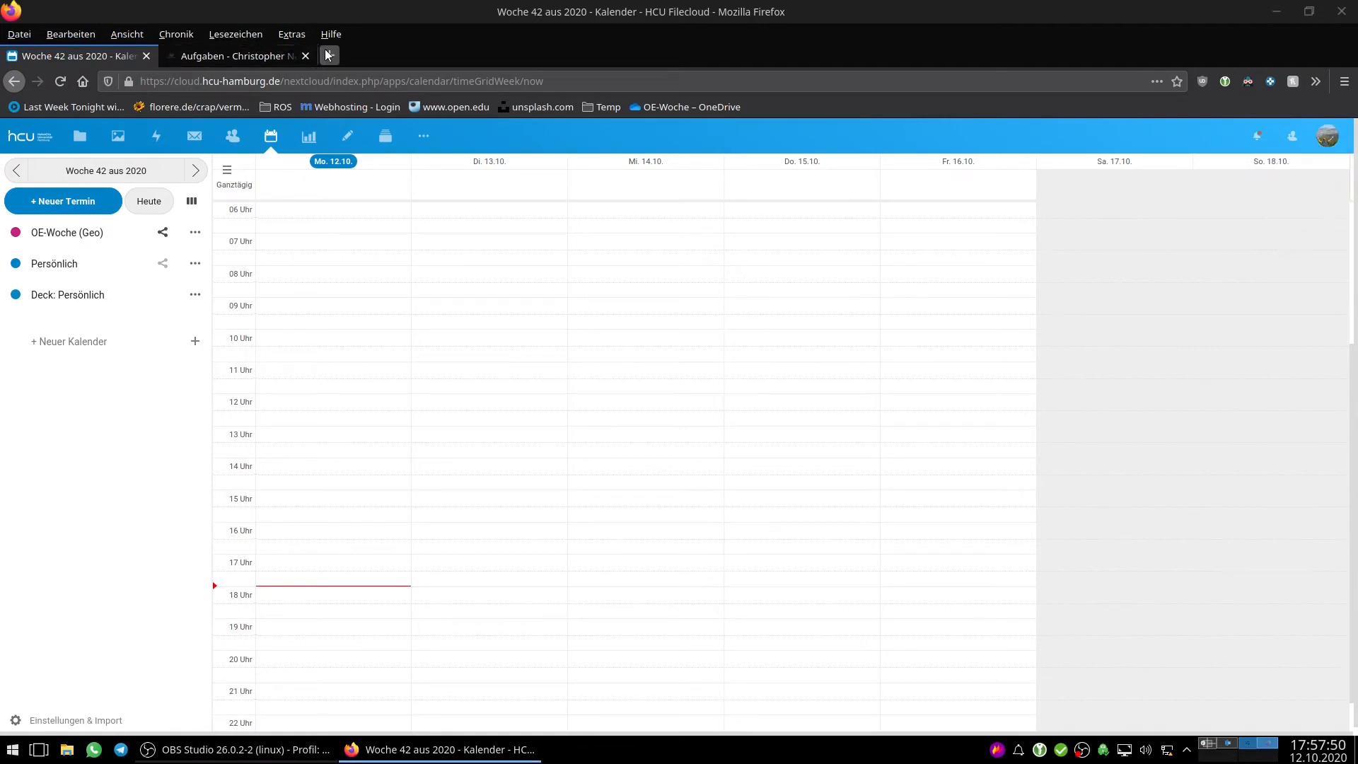
left_click(229, 56)
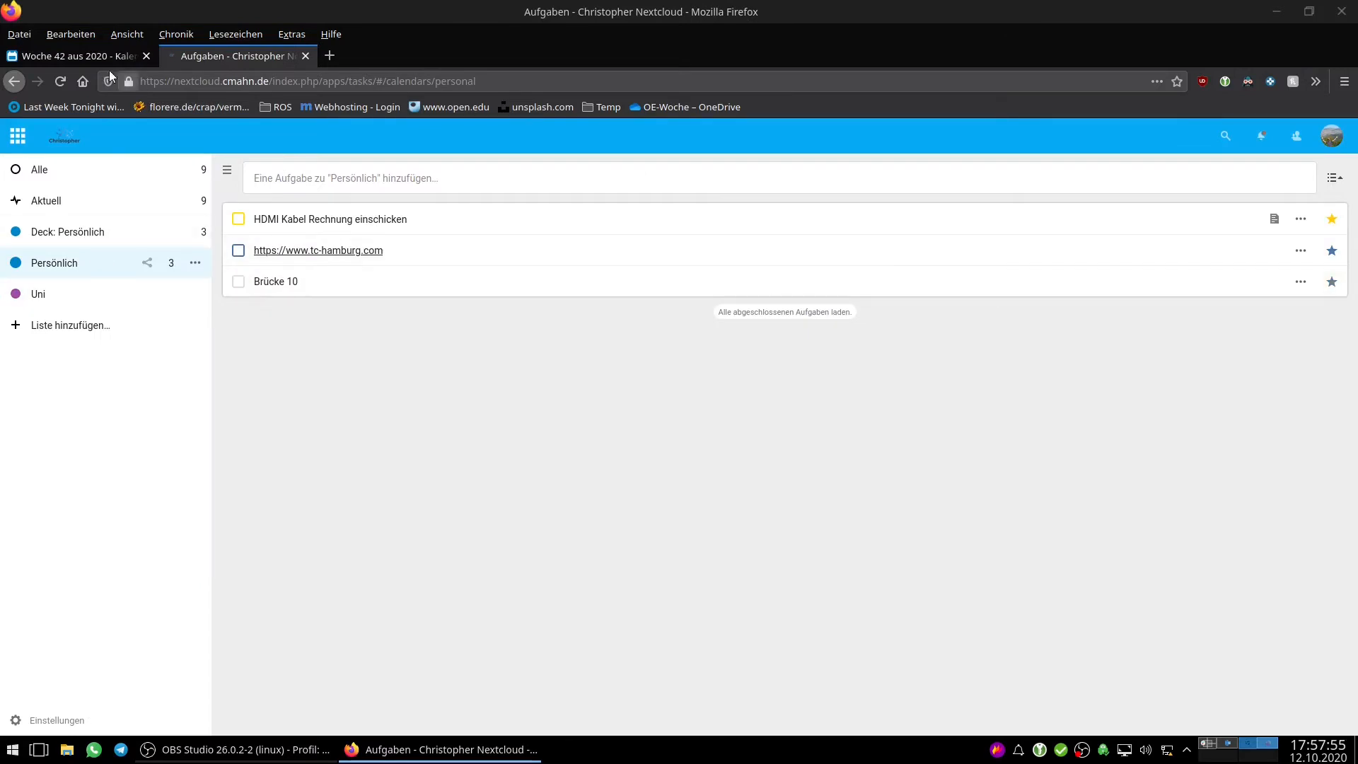
left_click(78, 56)
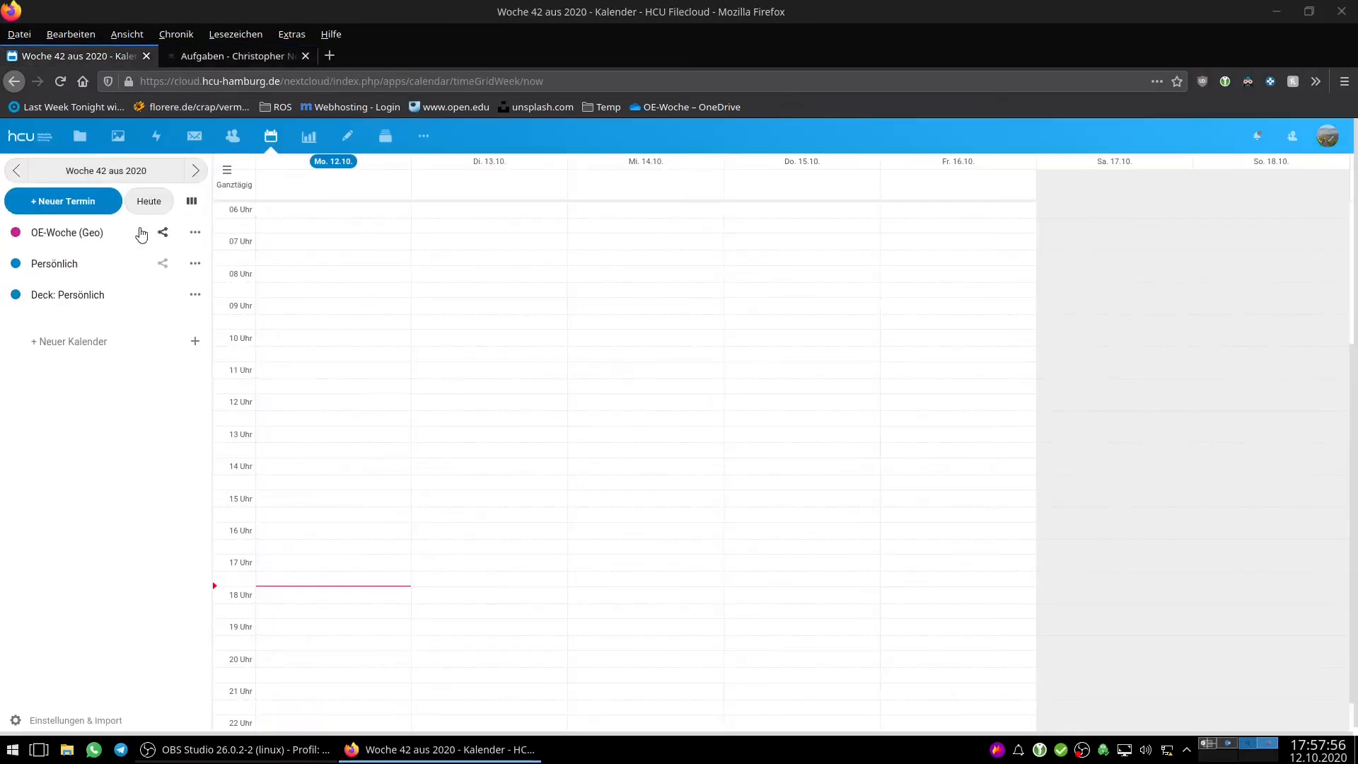
left_click(196, 341)
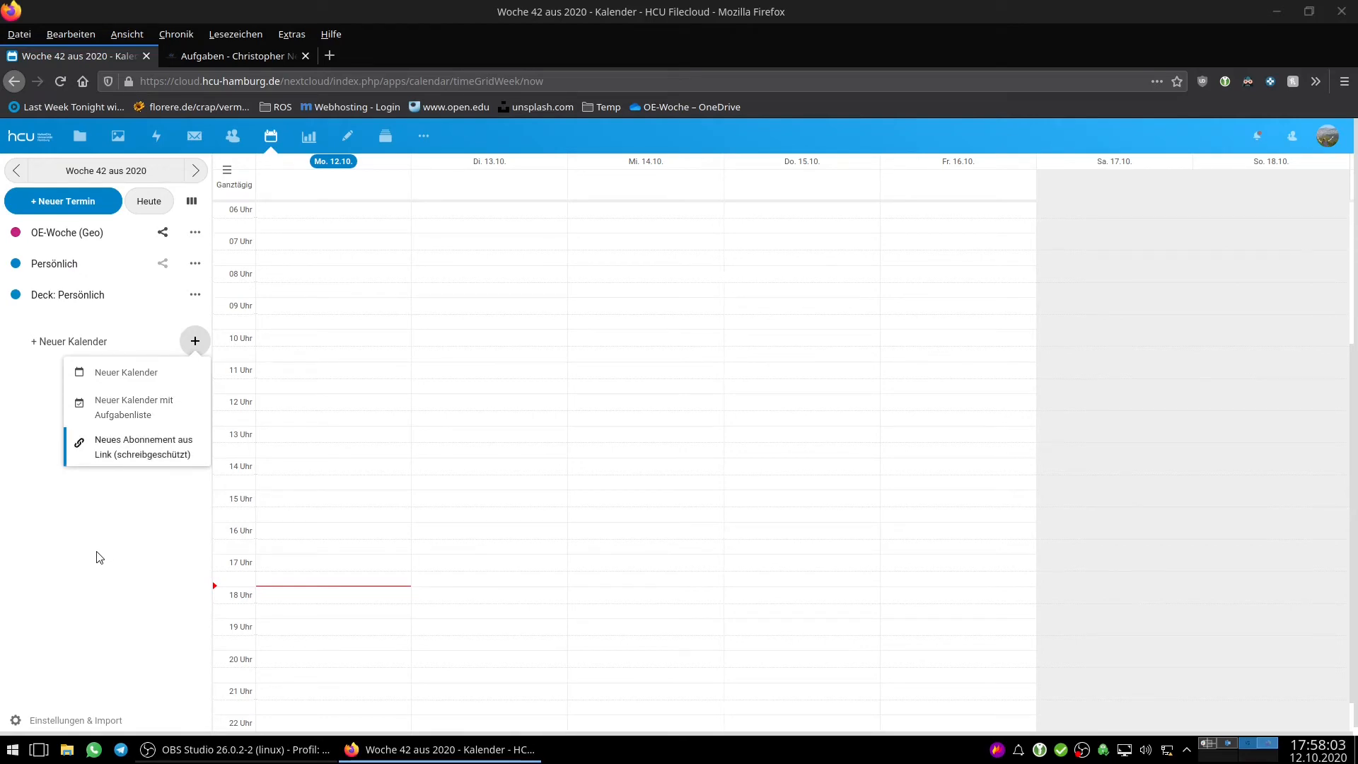
Dismiss the new-calendar options and shrink the Firefox window, moving it left
left_click(116, 601)
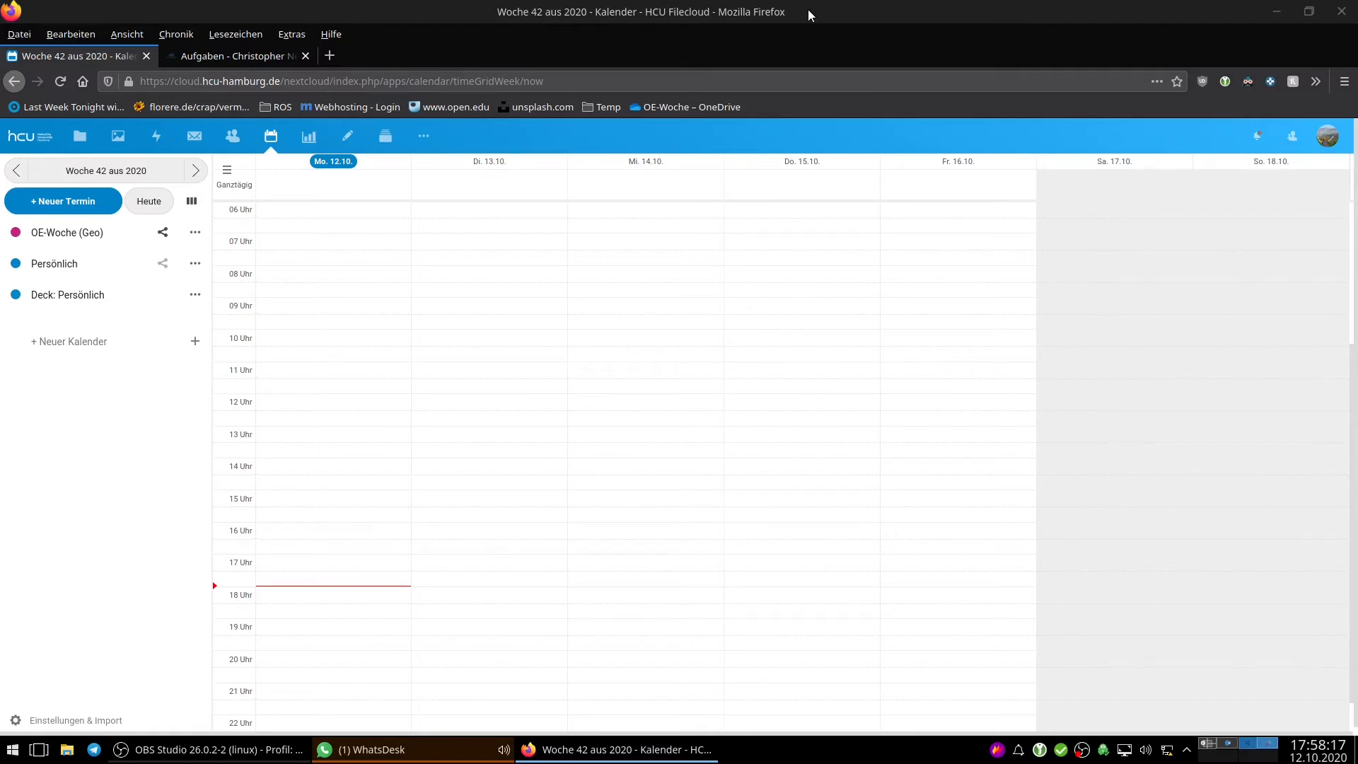
left_click_drag(803, 7, 612, 38)
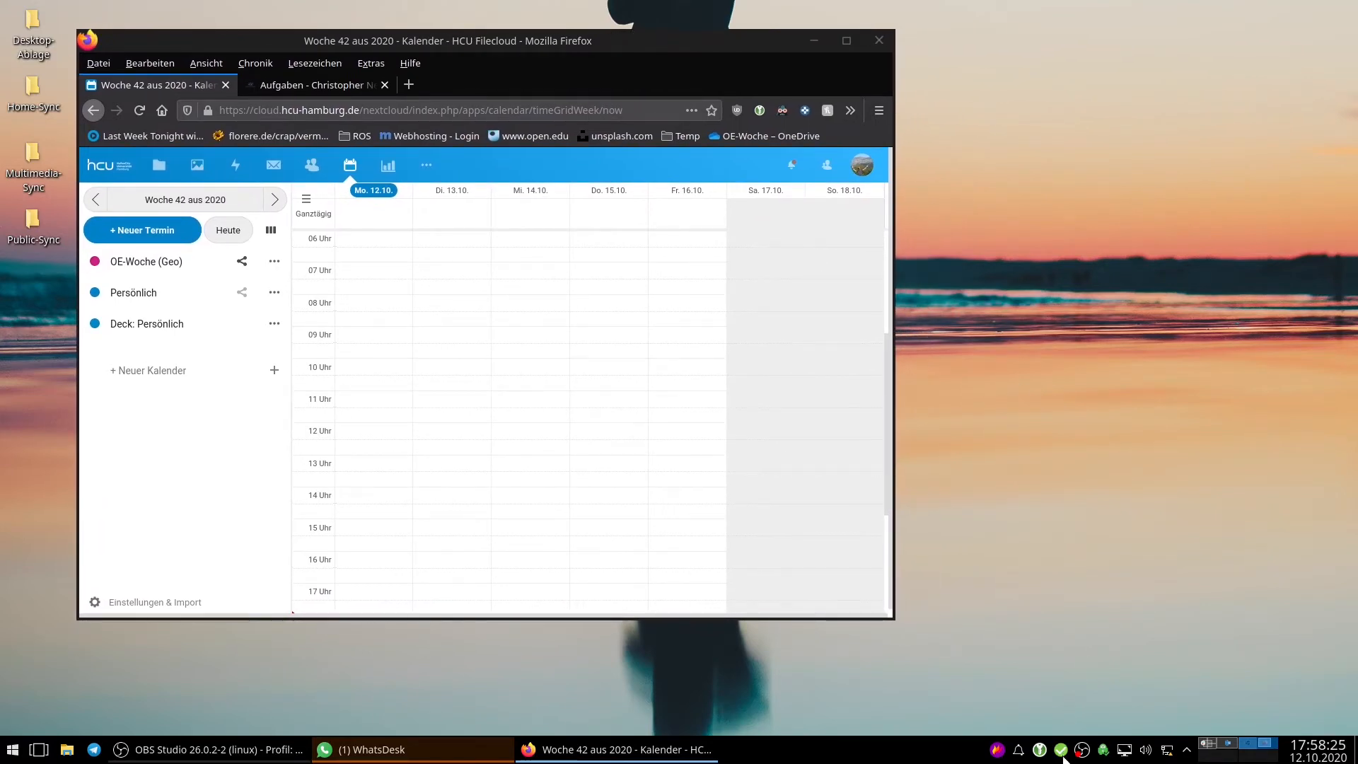
Search 'nextcloud' in a new tab and reach nextcloud.com's Desktop & mobile apps Install page
left_click(410, 84)
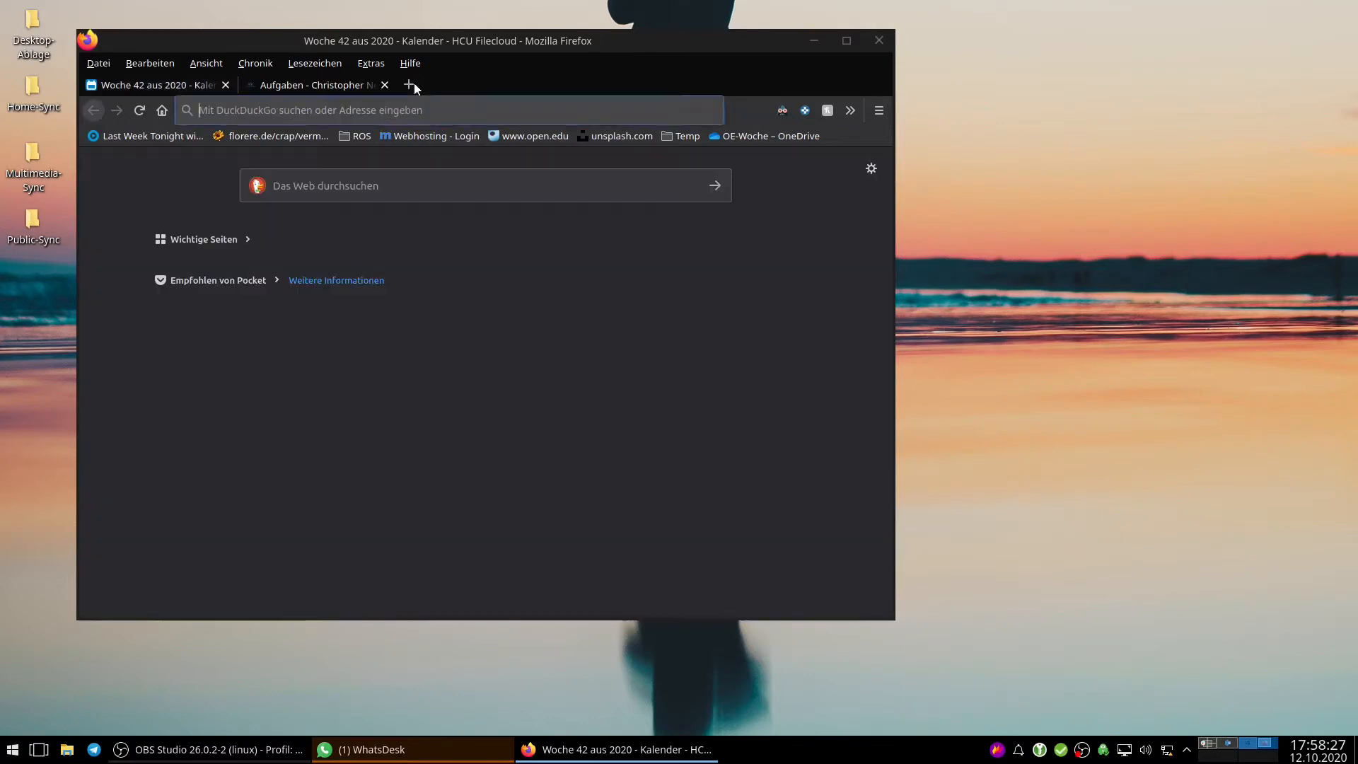
type("nextcloud")
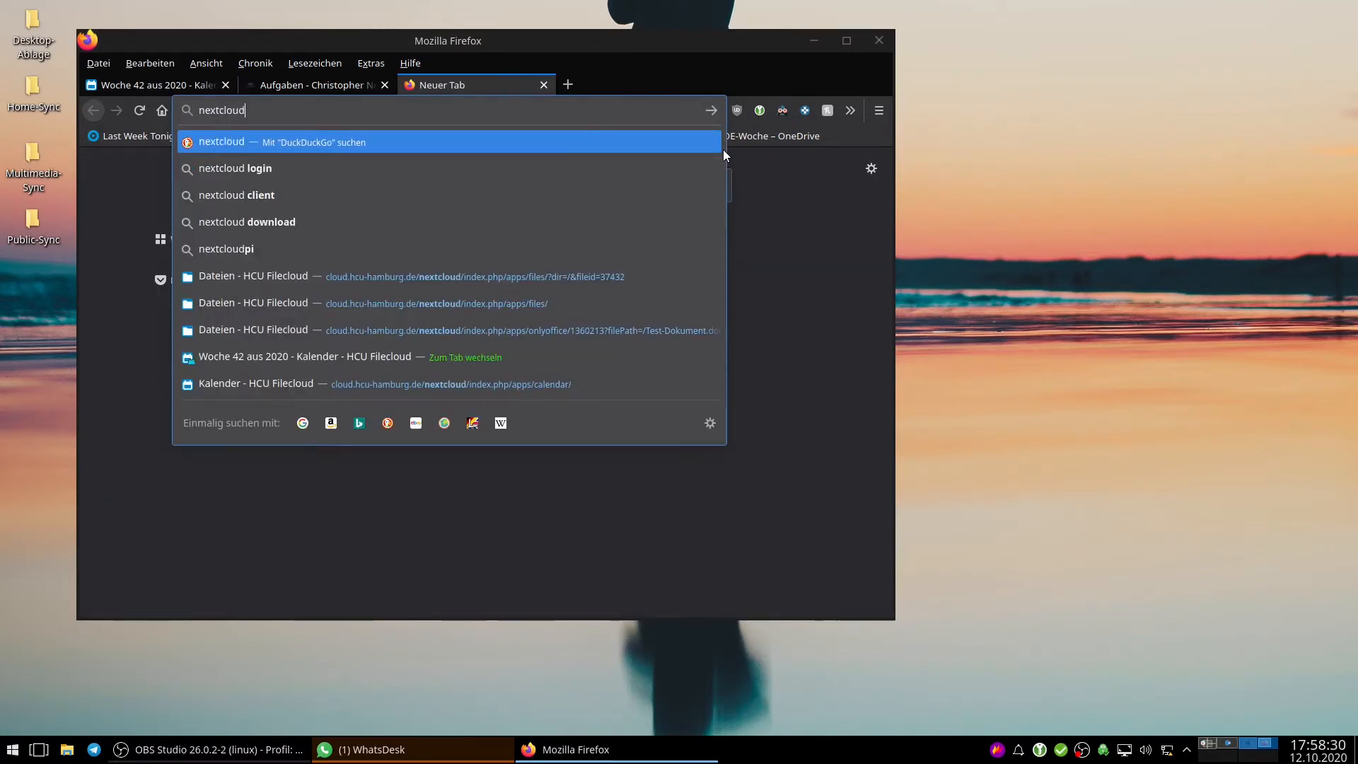
key("Return")
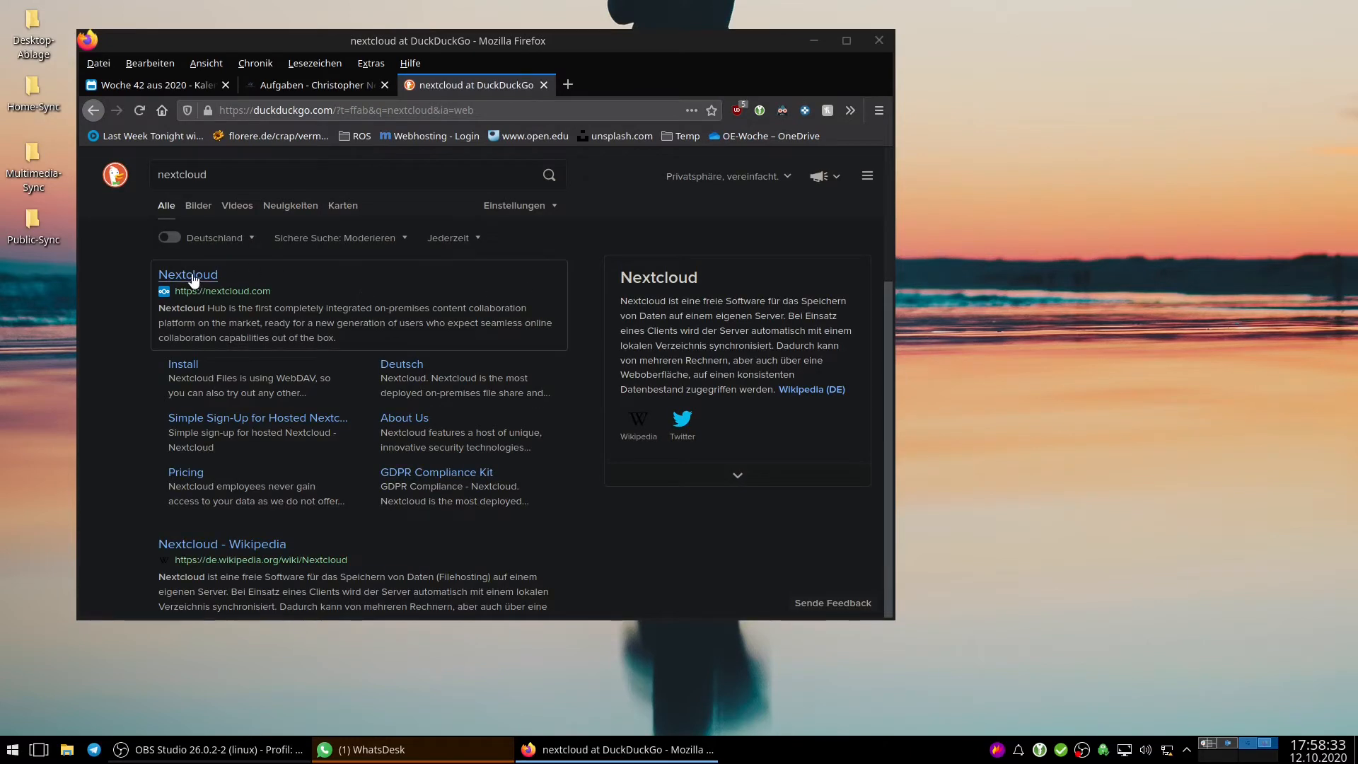
left_click(184, 282)
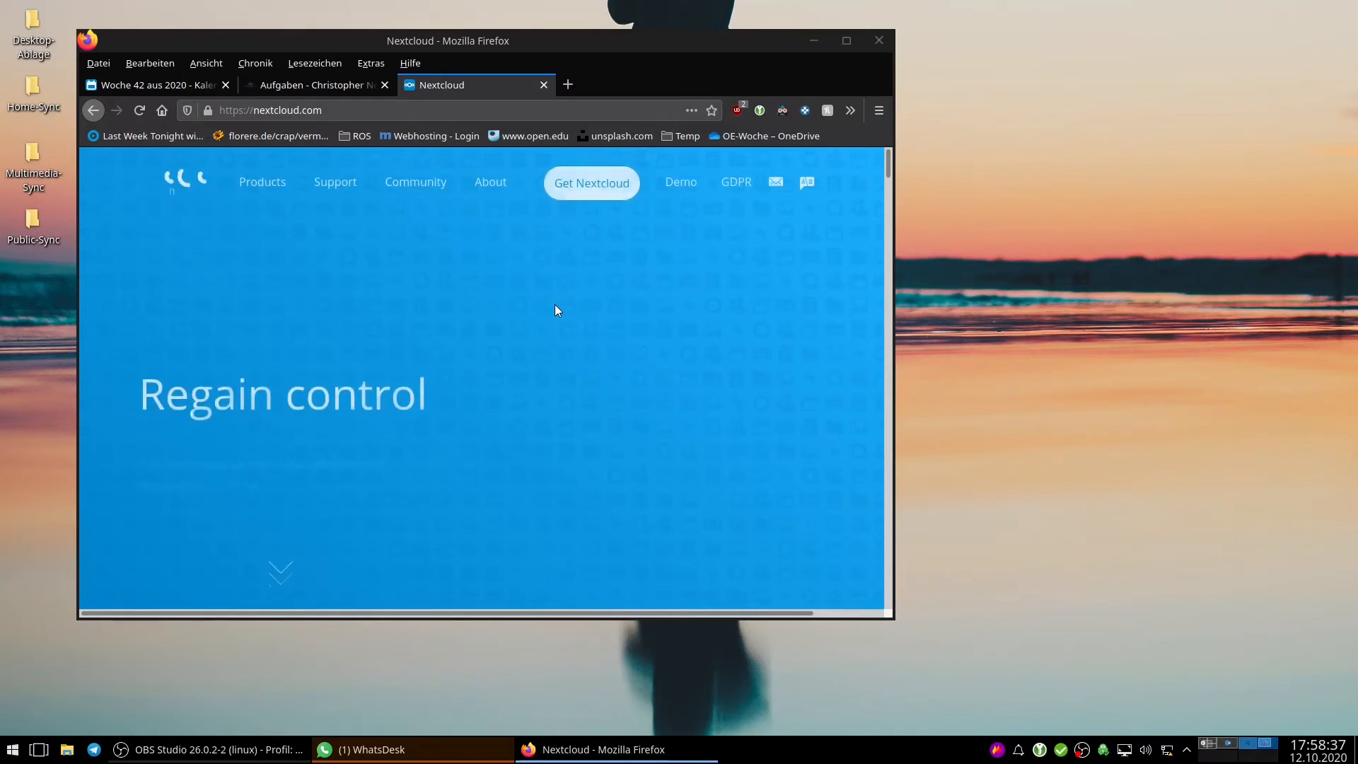
mouse_move(571, 182)
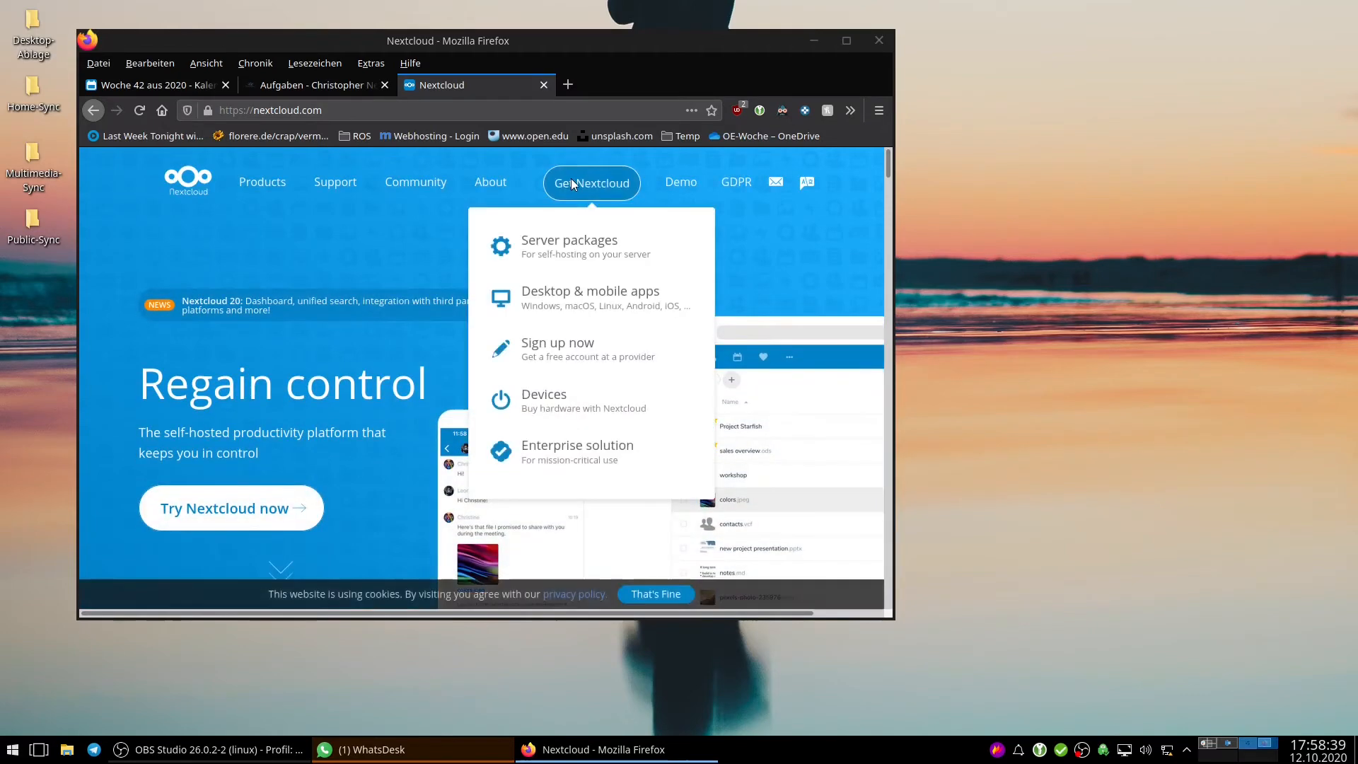
left_click(570, 297)
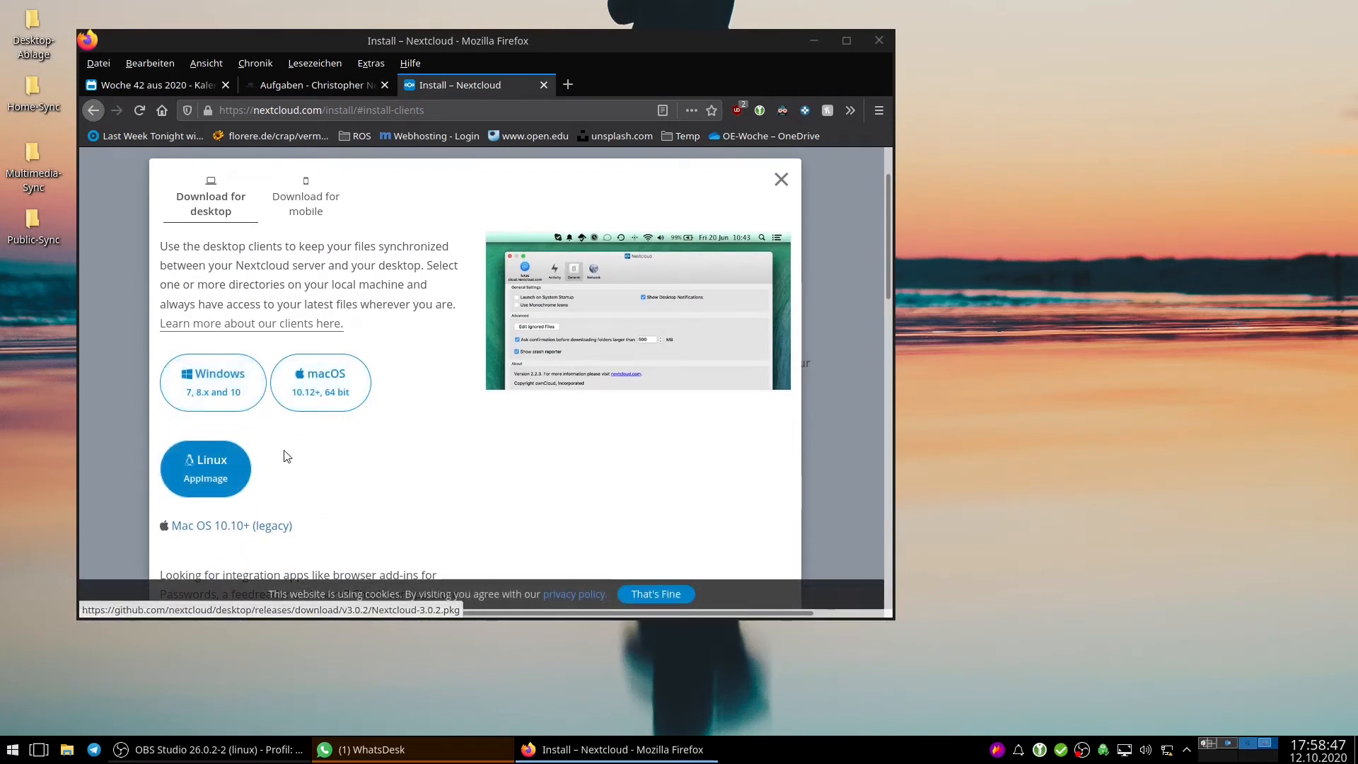
Browse the Linux AppImage download dialog, then show the sync client's activity panel with synced files
left_click(242, 483)
scroll(503, 490, "down", 3)
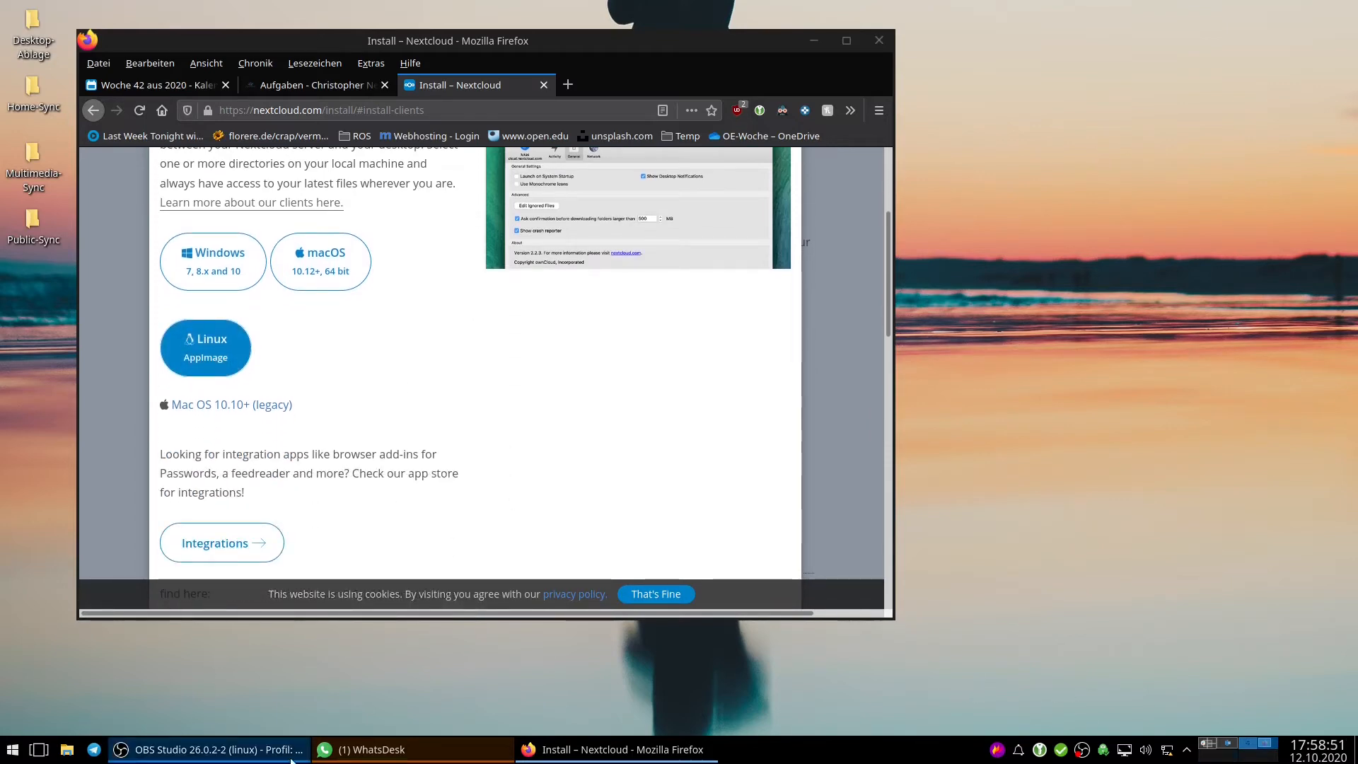
mouse_move(452, 749)
scroll(439, 382, "up", 3)
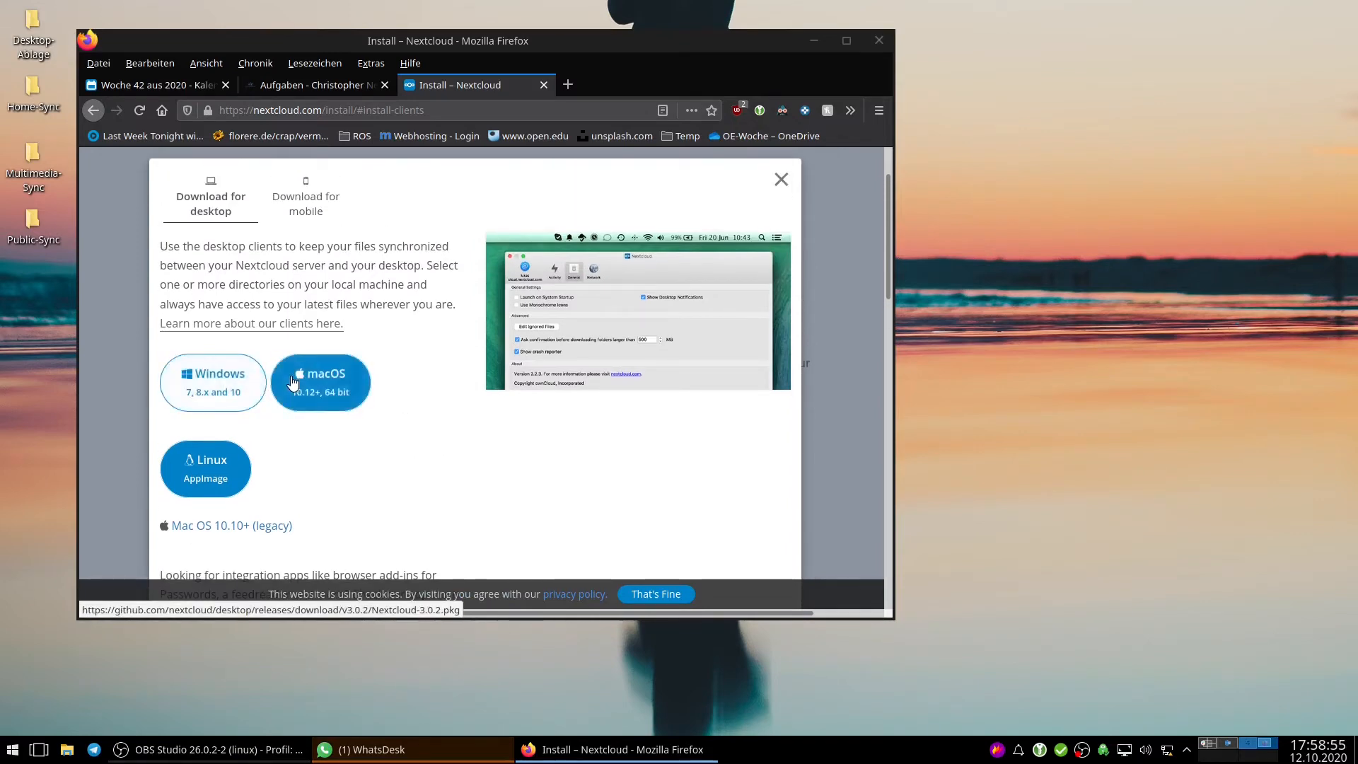
scroll(460, 404, "down", 13)
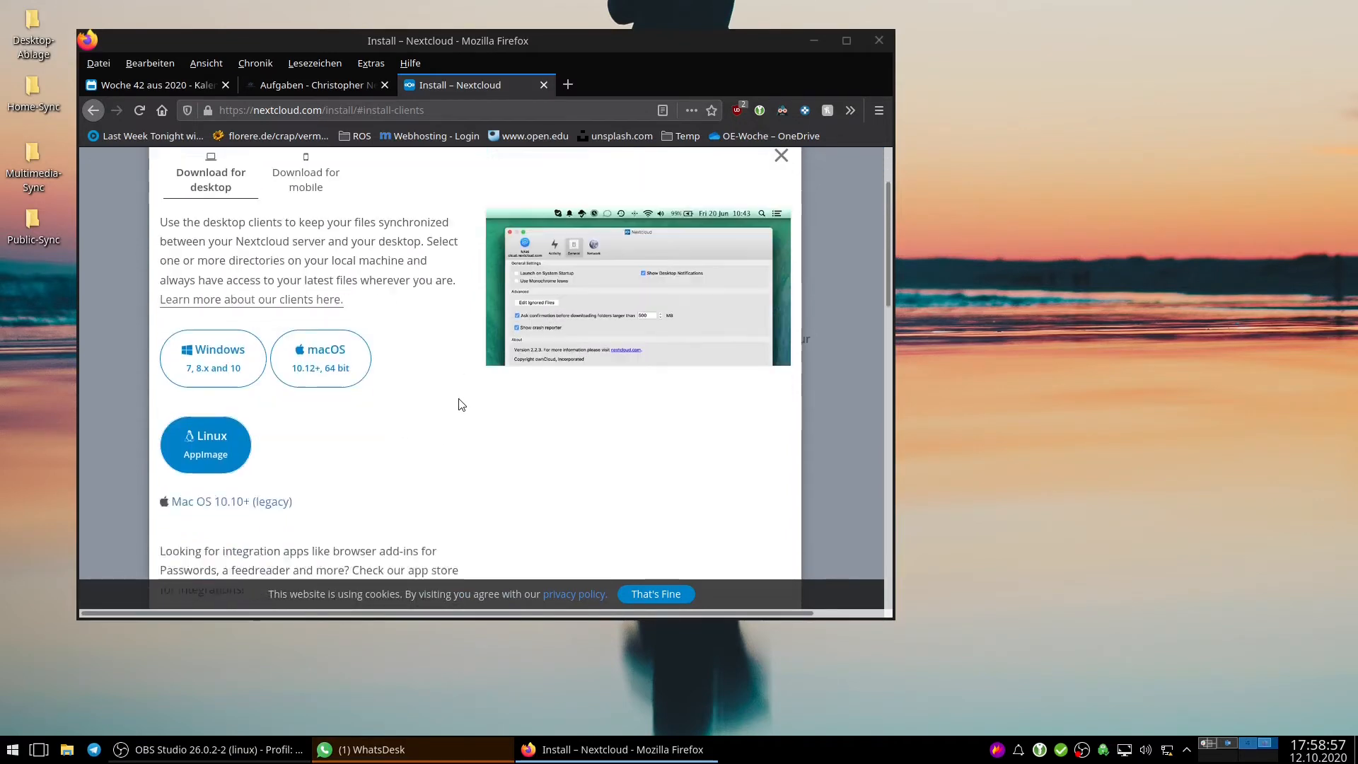
scroll(430, 388, "up", 7)
scroll(430, 388, "up", 5)
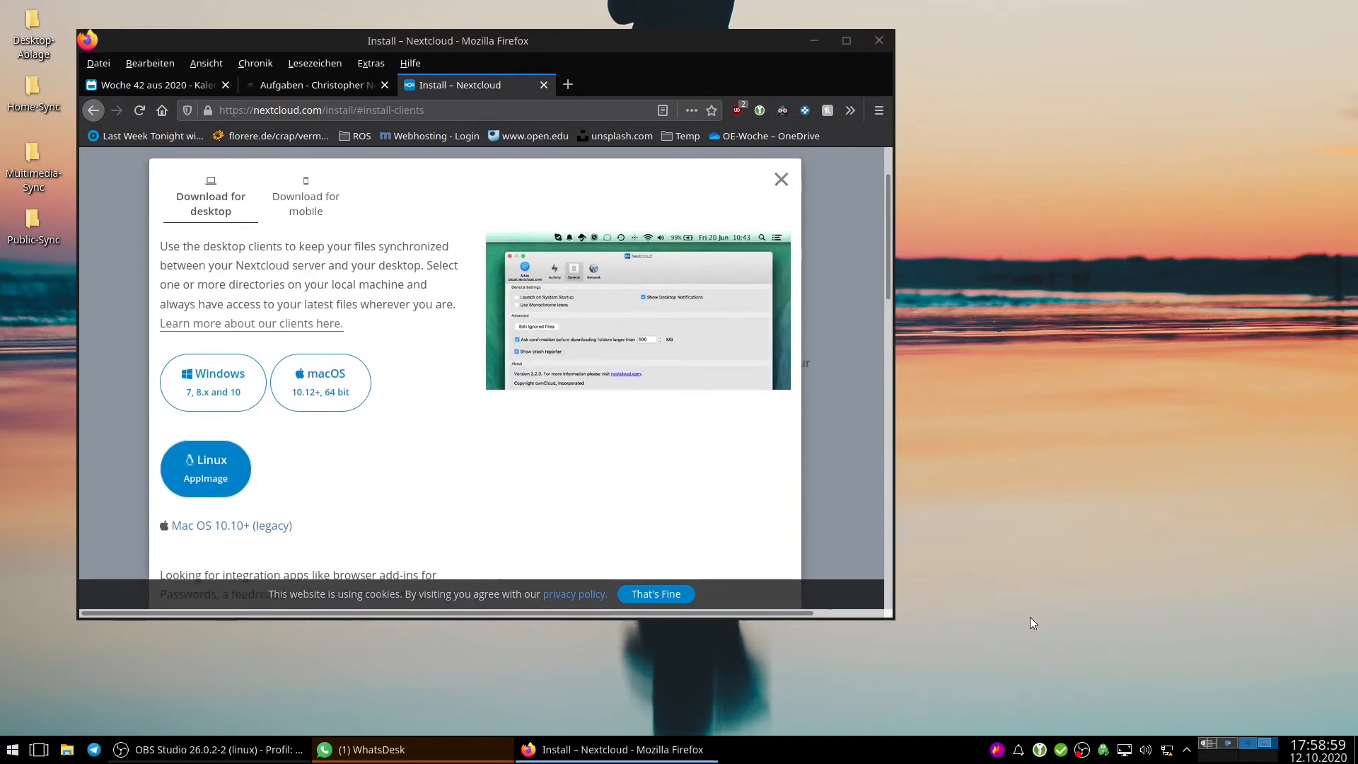
left_click(1063, 749)
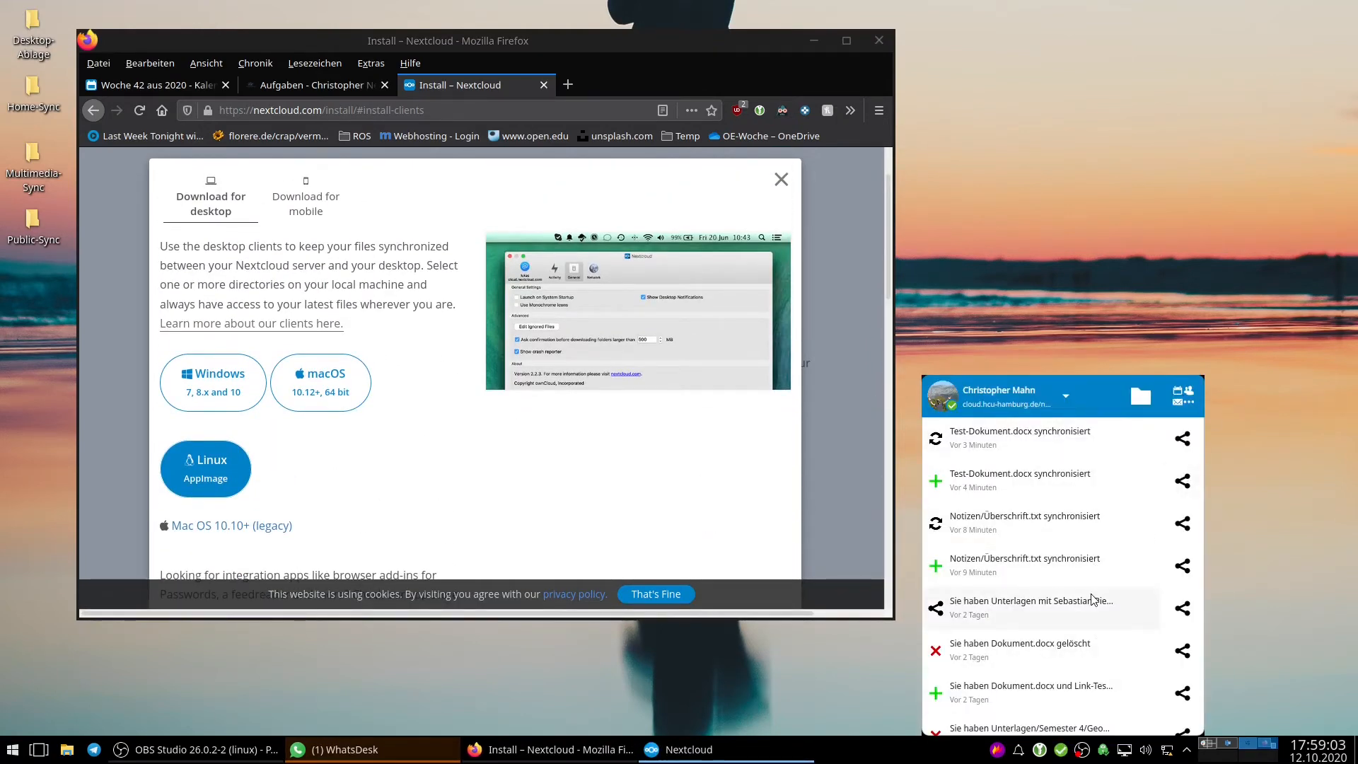
Open the sync client's Einstellungen from the account menu, then open the home folder in Dolphin
left_click(1033, 402)
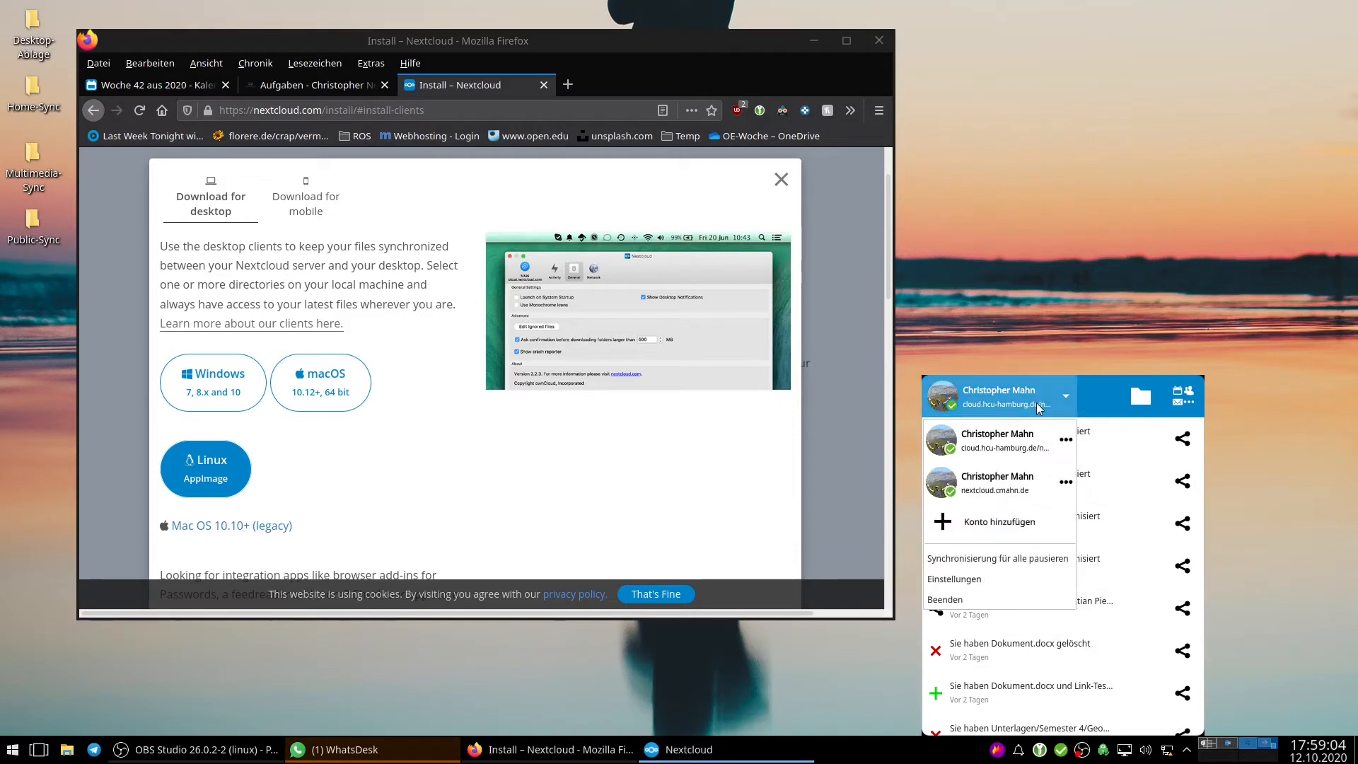
left_click(1004, 578)
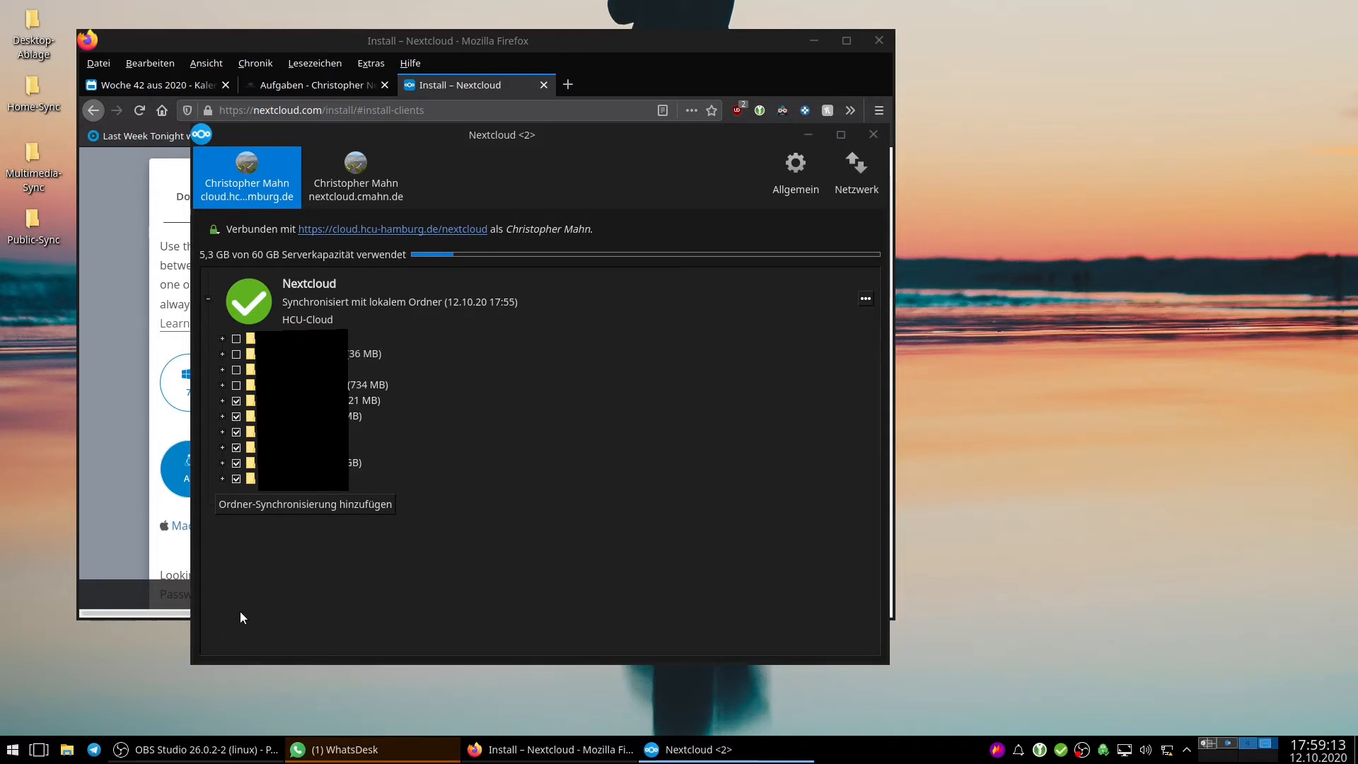
left_click(67, 749)
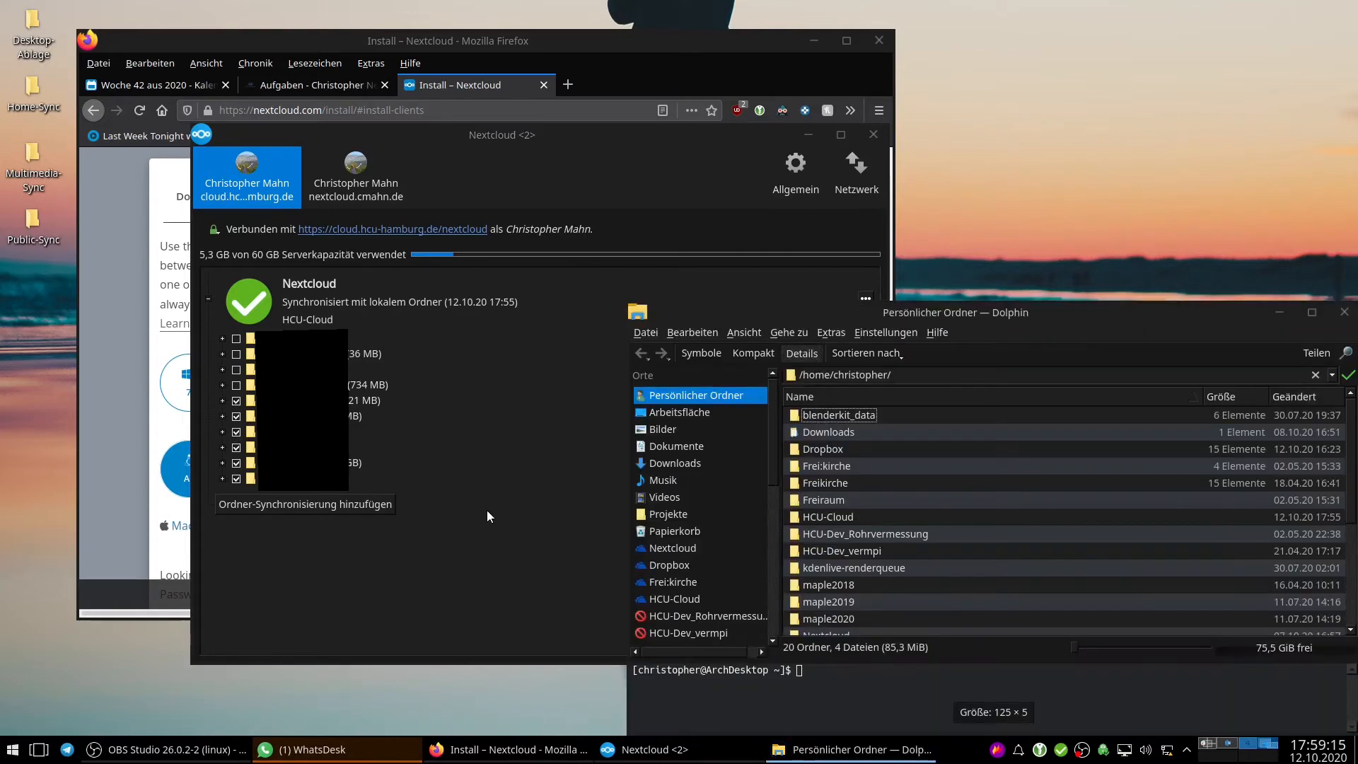
Move Dolphin up-left and look through the local Nextcloud sync folder
left_click_drag(949, 308, 921, 219)
left_click(668, 459)
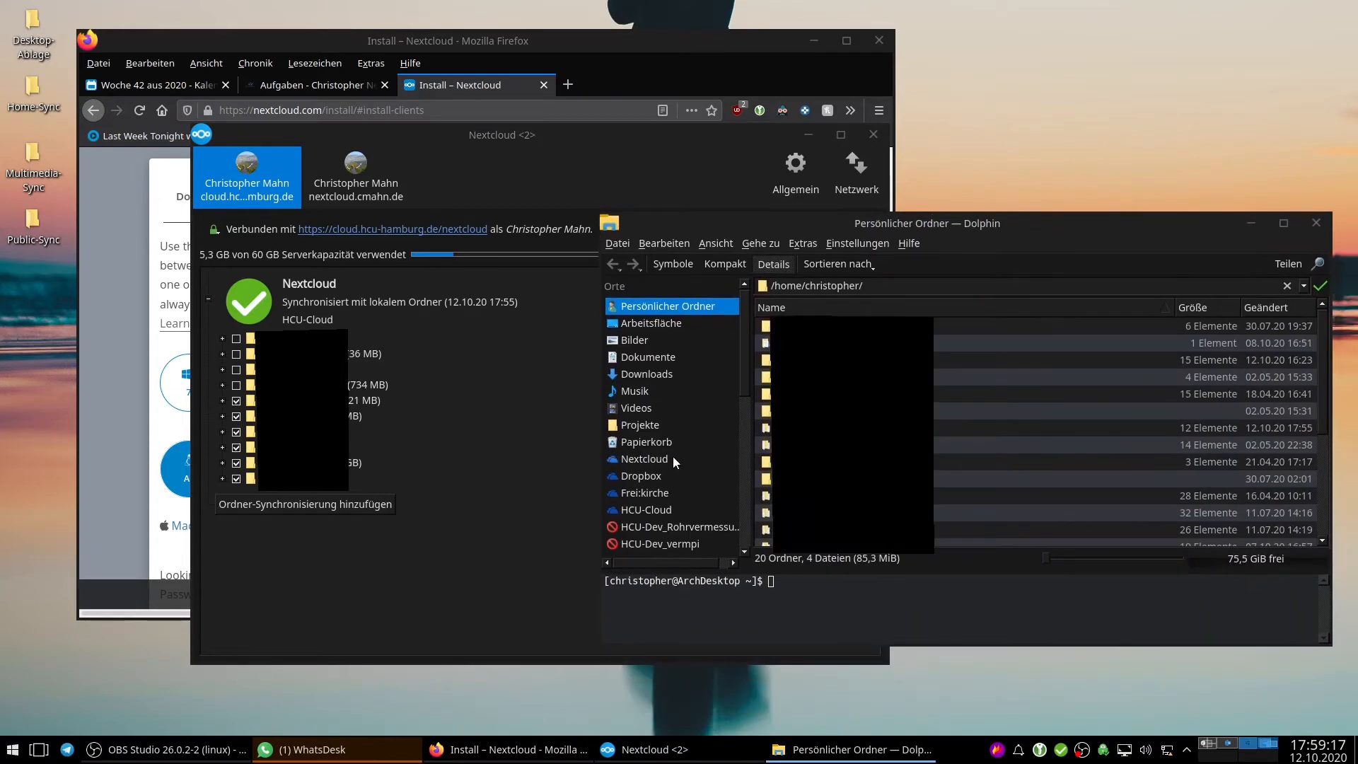
scroll(935, 437, "down", 2)
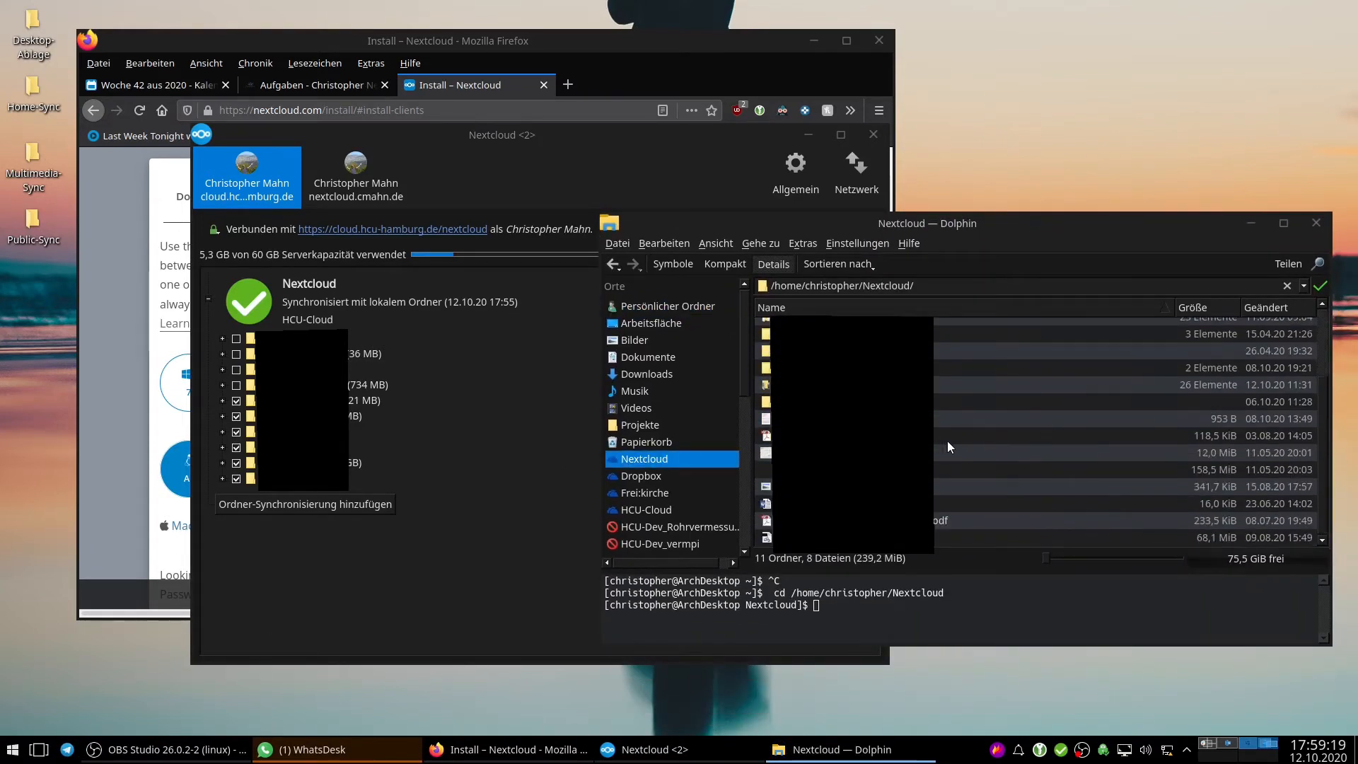
scroll(969, 425, "up", 2)
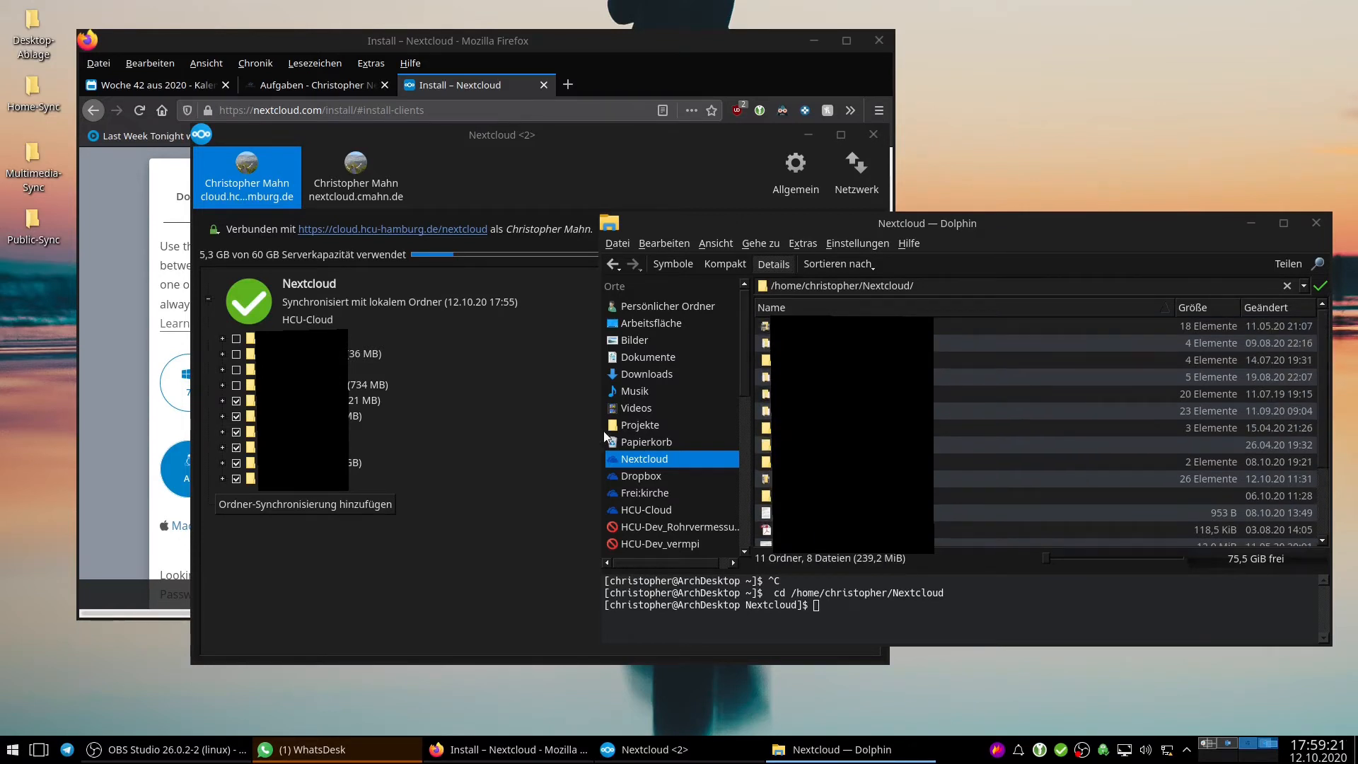
Switch to the HCU-Cloud folder and open Test-Dokument.docx in the word processor
left_click(645, 510)
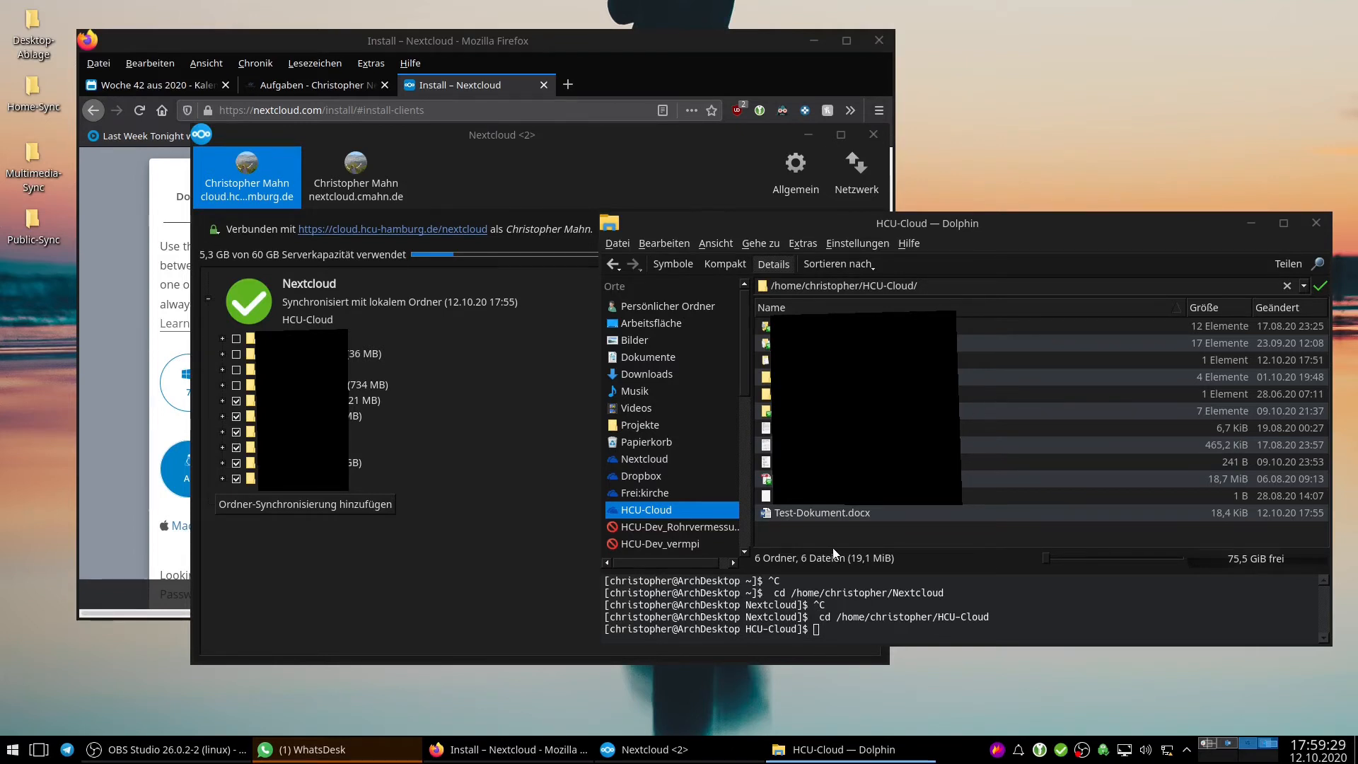
left_click(801, 519)
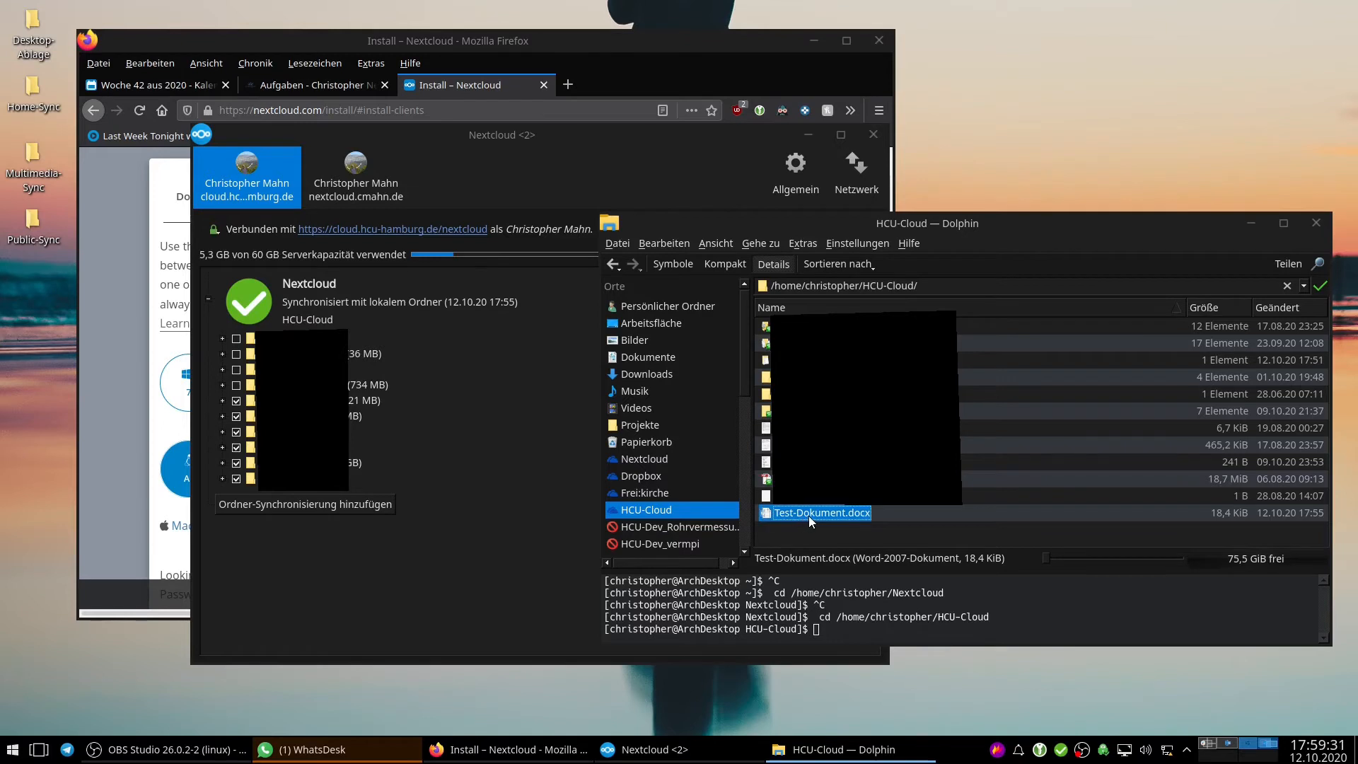
double_click(810, 514)
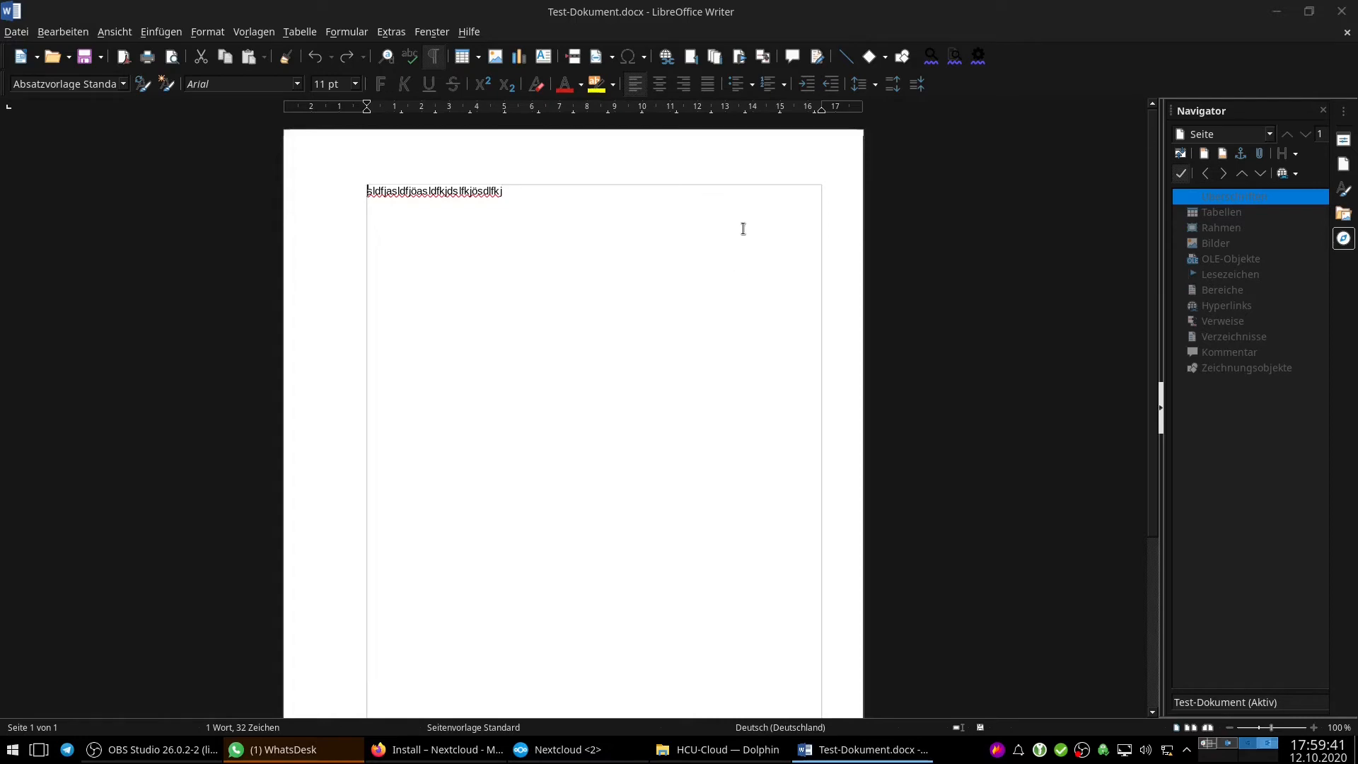
Close Test-Dokument.docx in LibreOffice Writer after viewing its single synced text line
left_click(1343, 12)
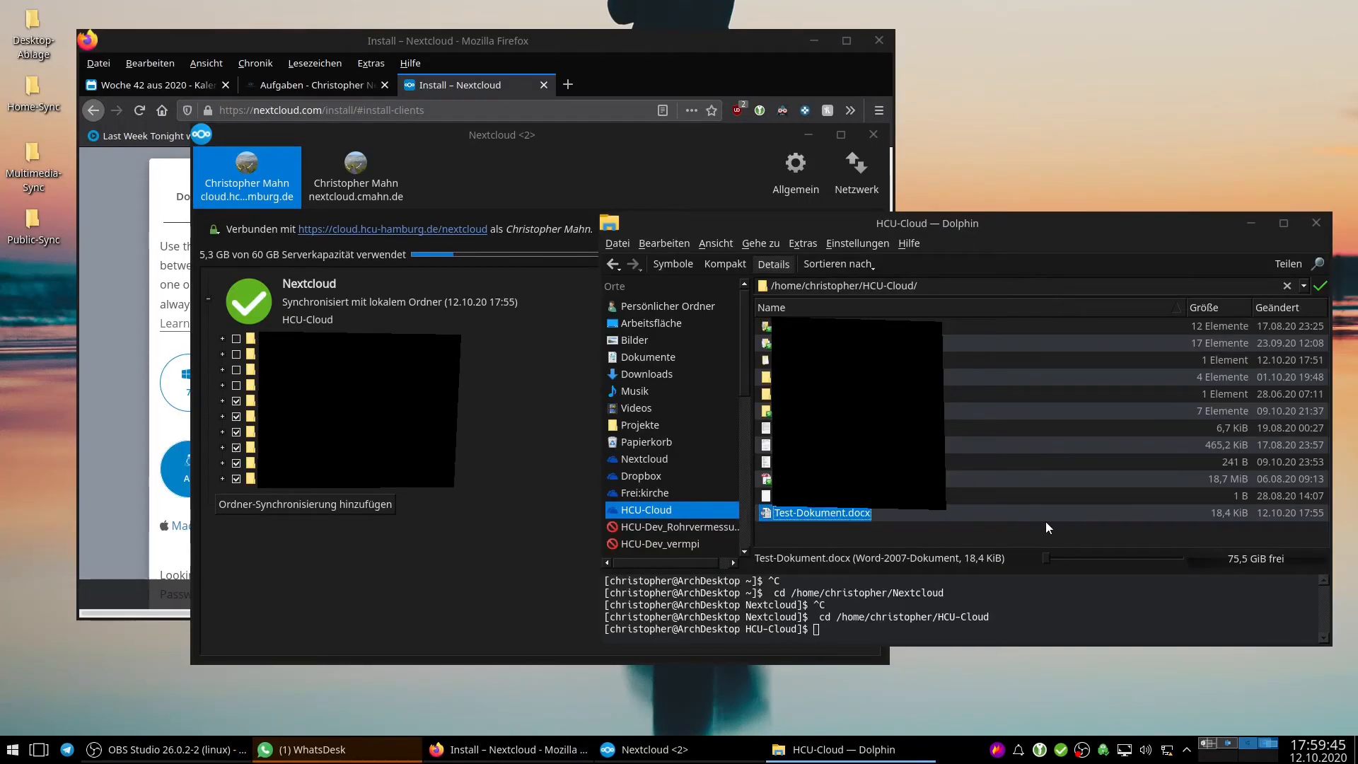
Delete Test-Dokument.docx from HCU-Cloud to the trash and close Dolphin
key("Delete")
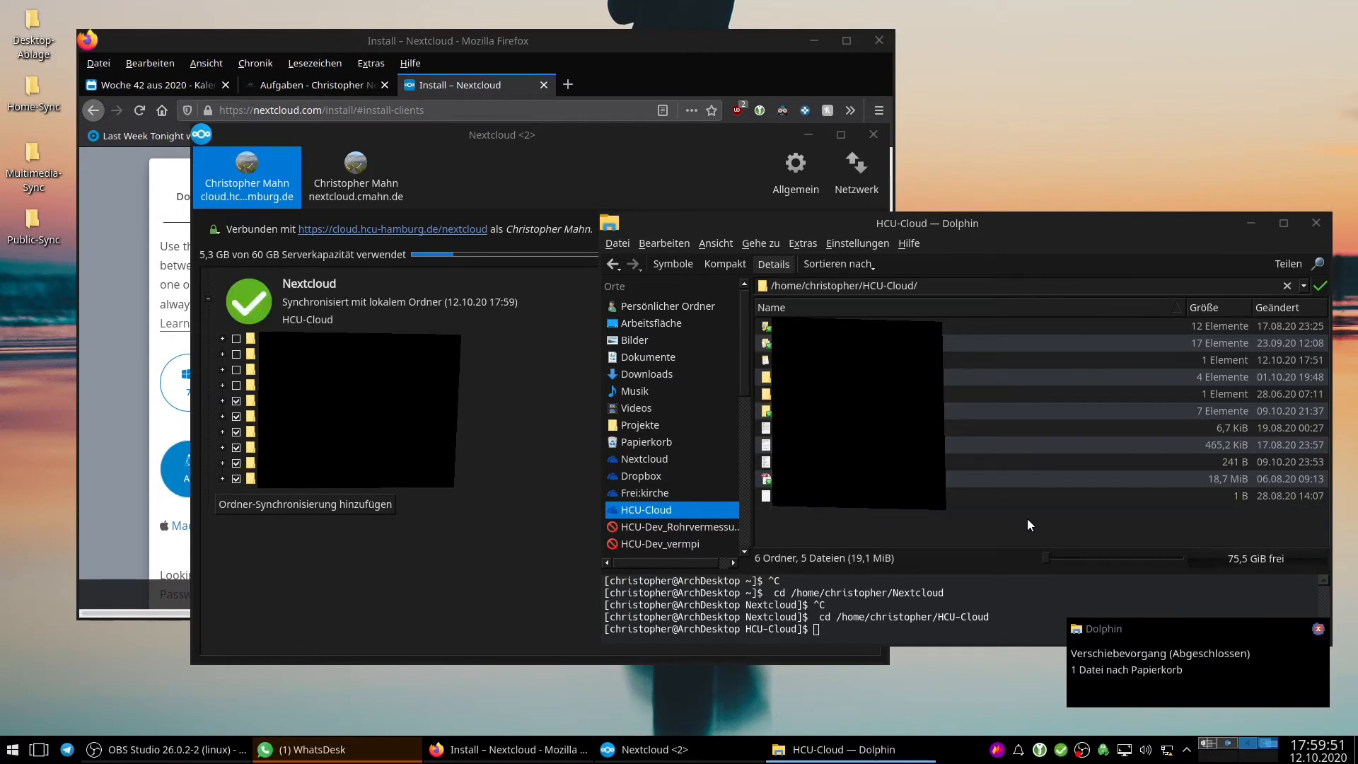
left_click(1316, 224)
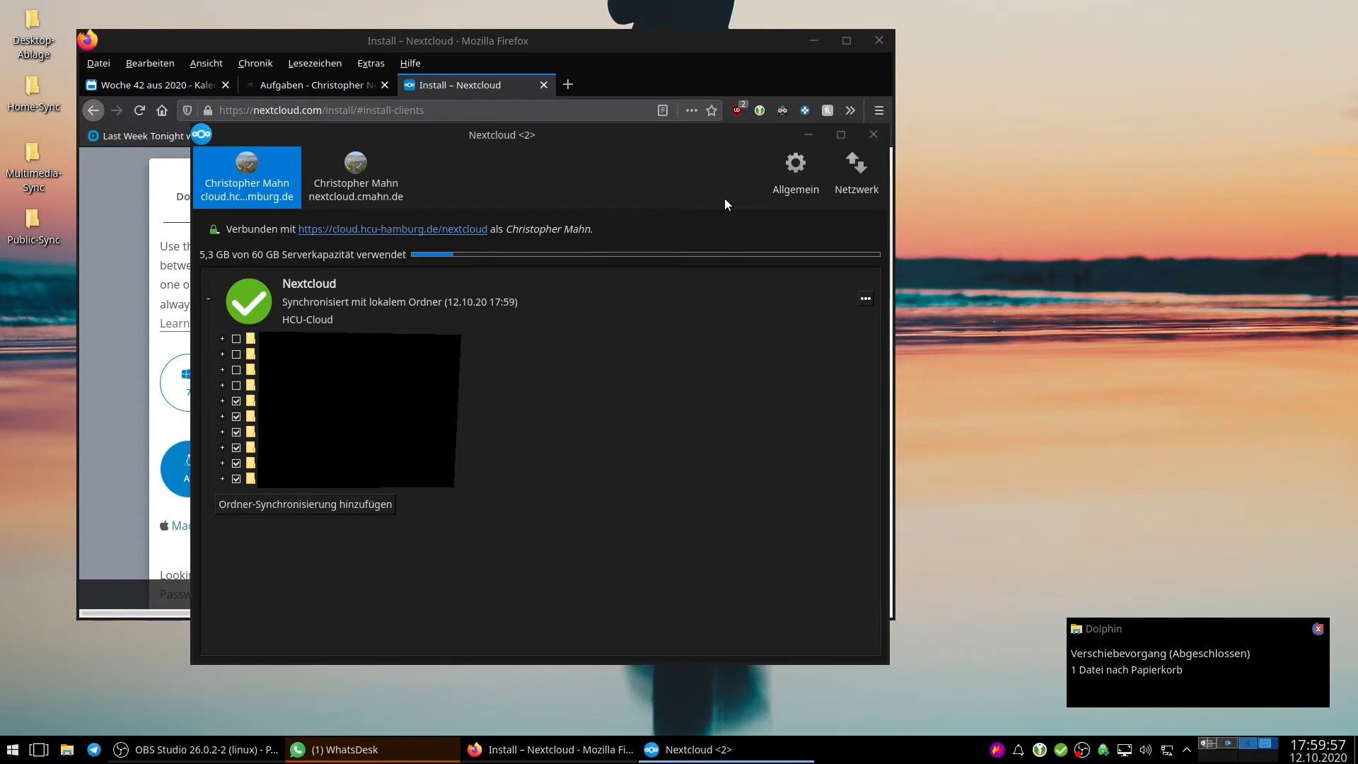
Compare both account tabs, ending on nextcloud.cmahn.de (8,1 GB of 20 GB), then bring Firefox forward
left_click(372, 189)
left_click(241, 180)
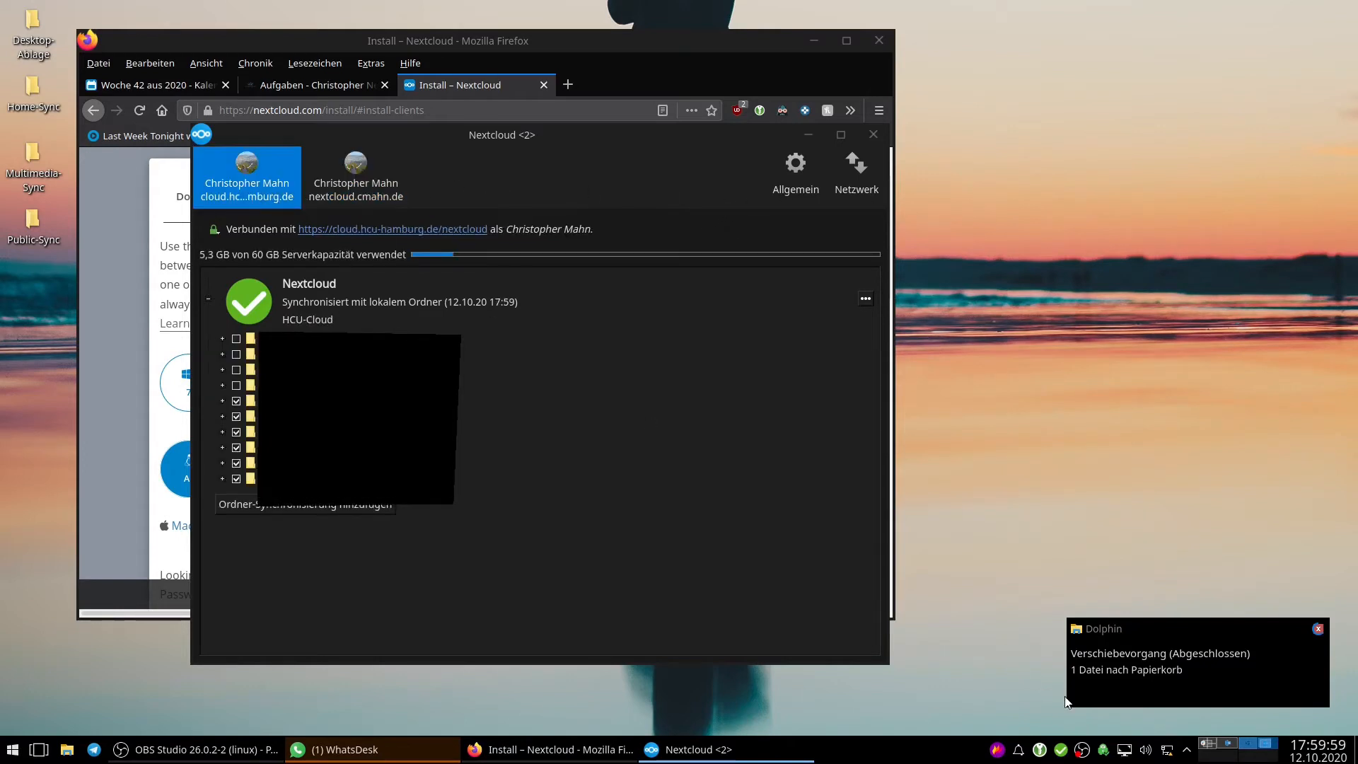
left_click(347, 185)
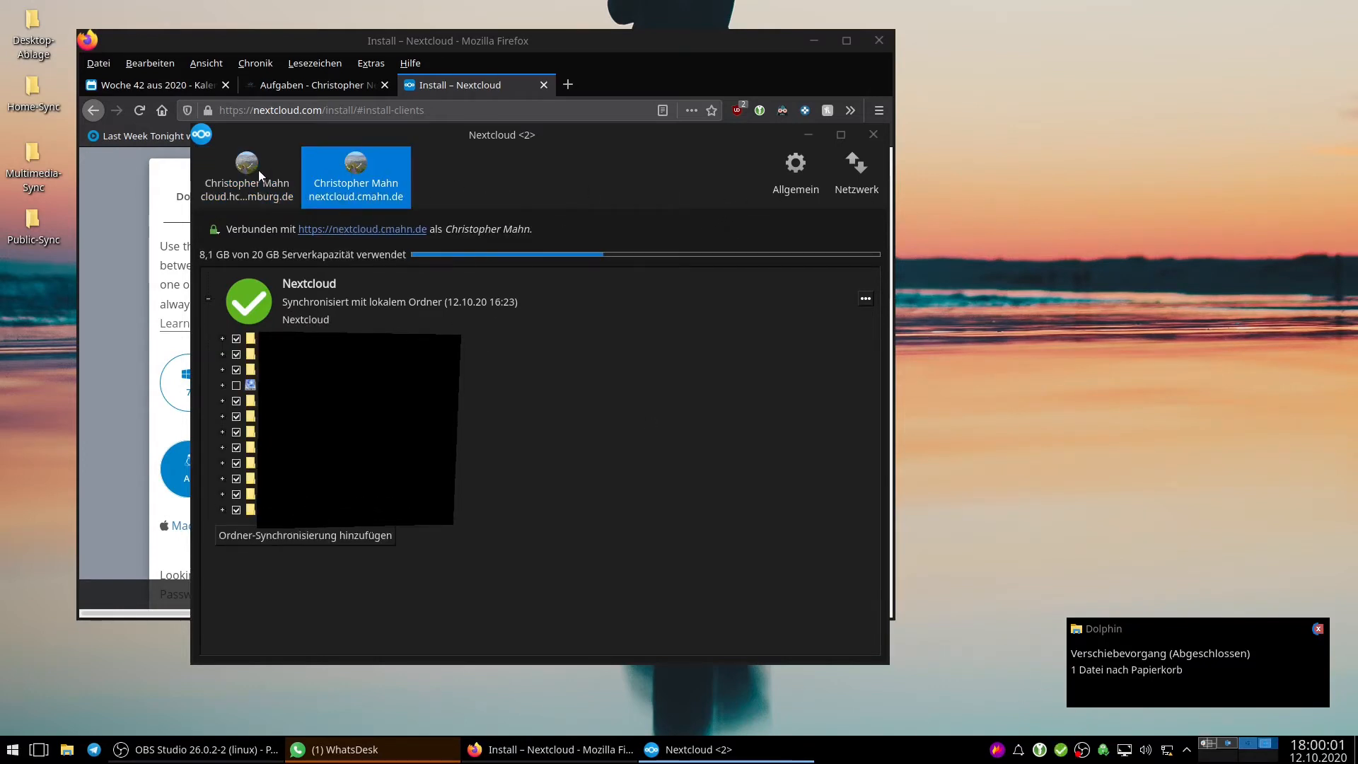
left_click(273, 184)
left_click(325, 185)
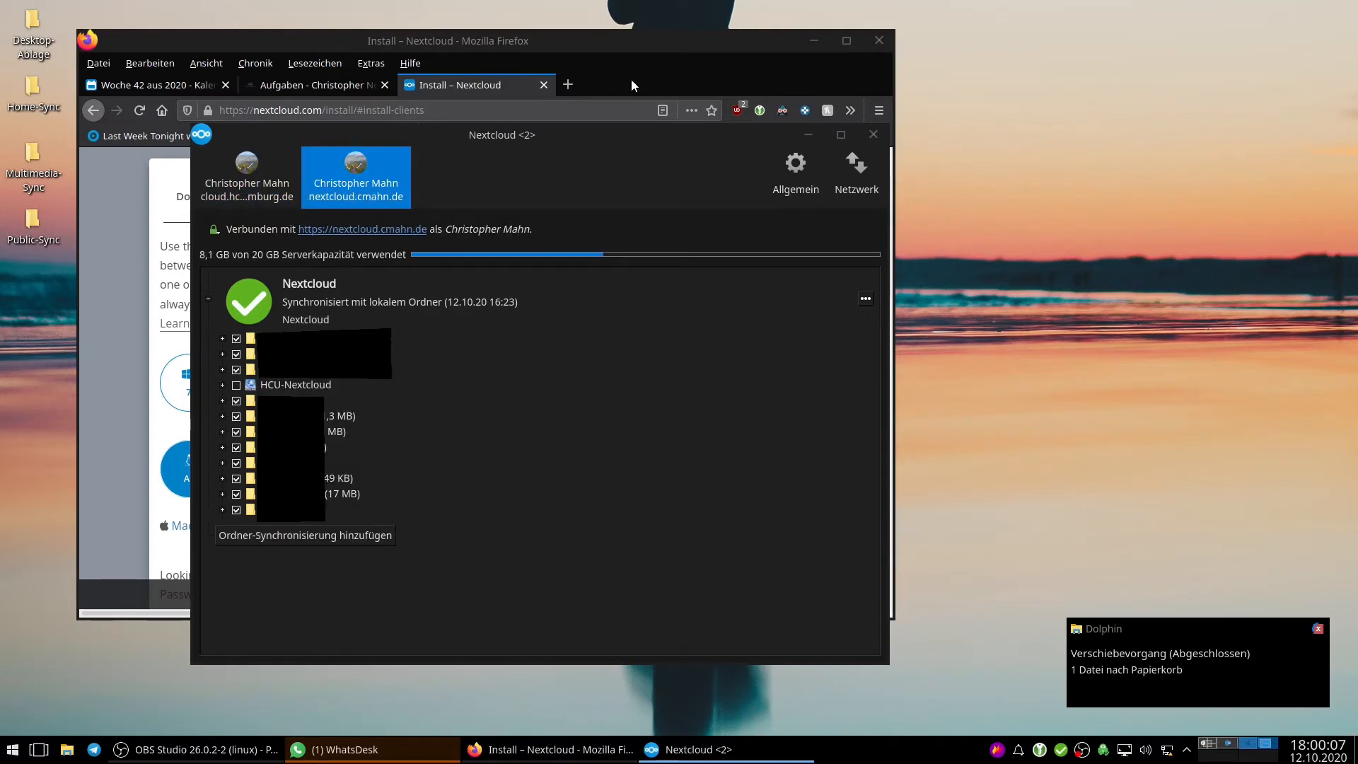
left_click_drag(633, 85, 612, 56)
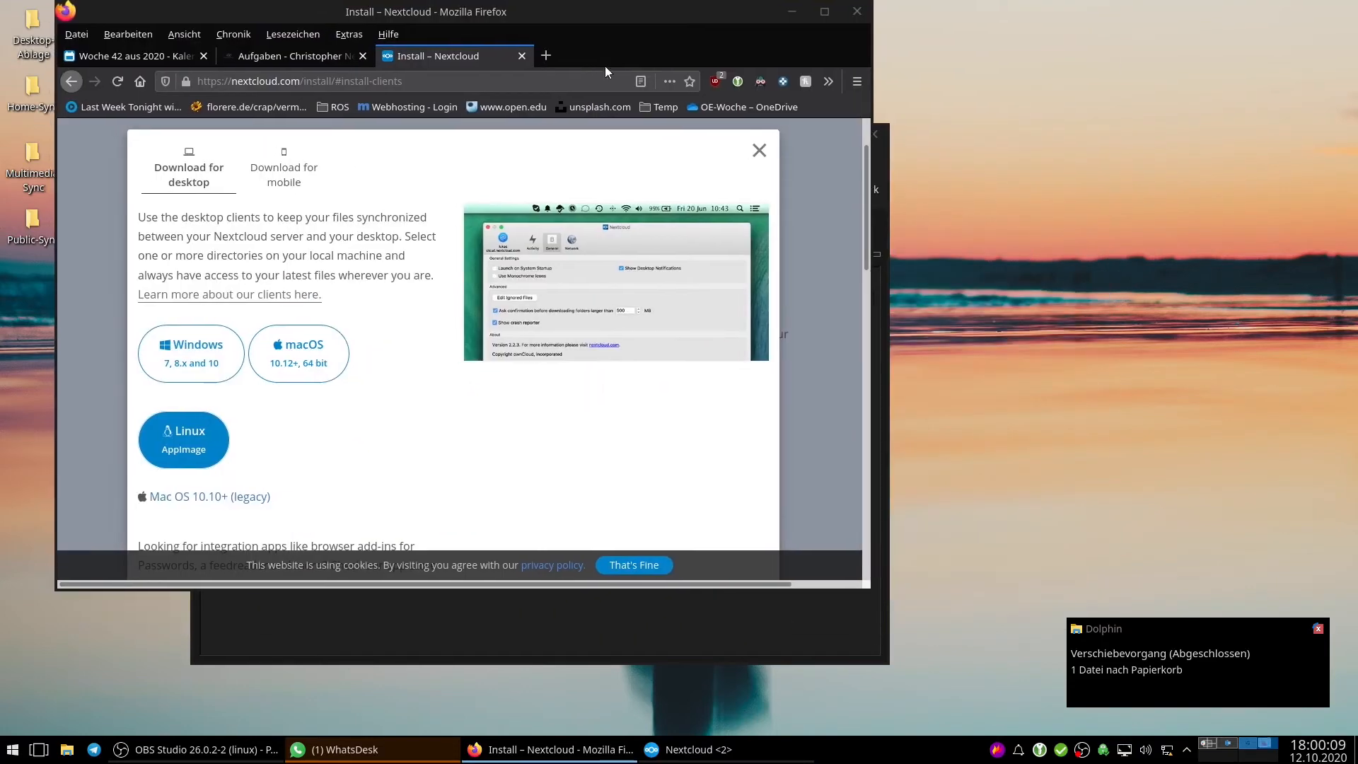
Go from the Tasks tab to Files, showing HCU-Nextcloud as Ausstehend, and place the sync client right
left_click(117, 59)
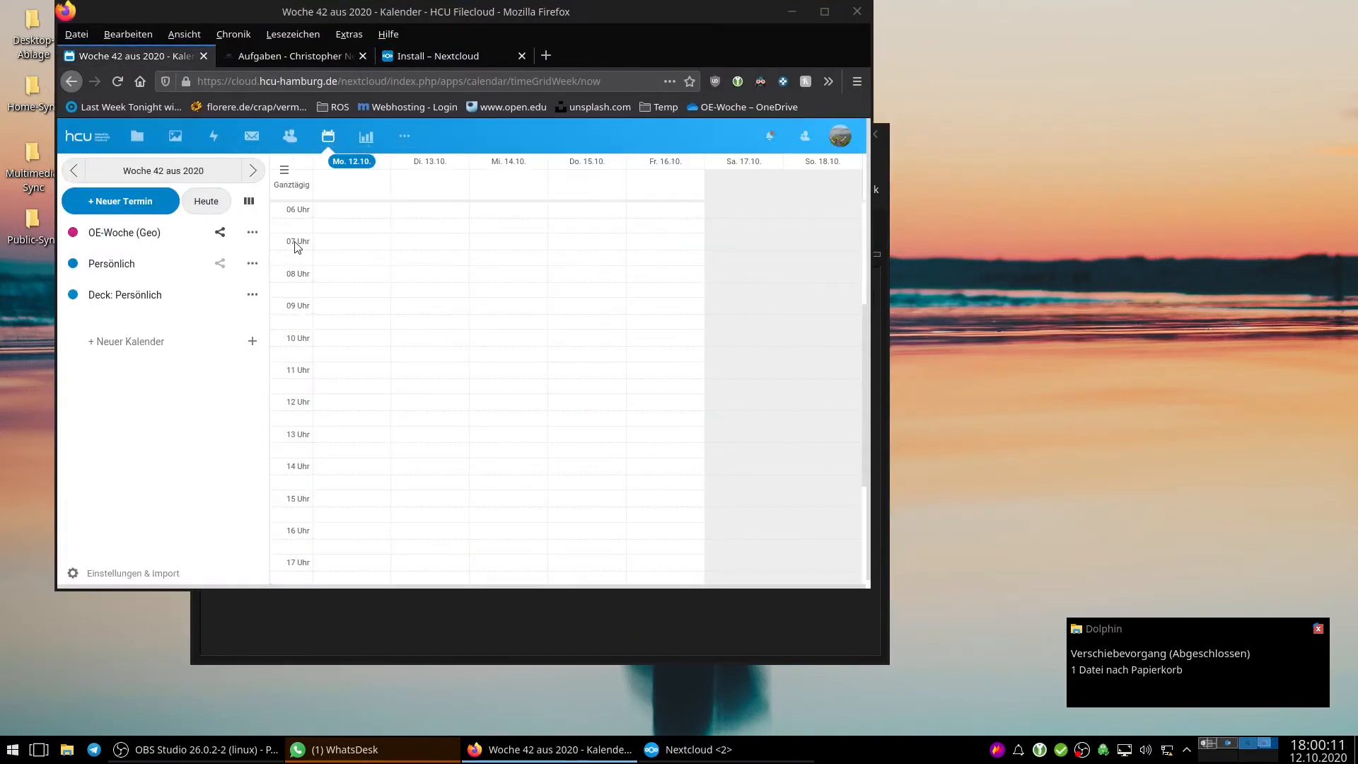
left_click(277, 55)
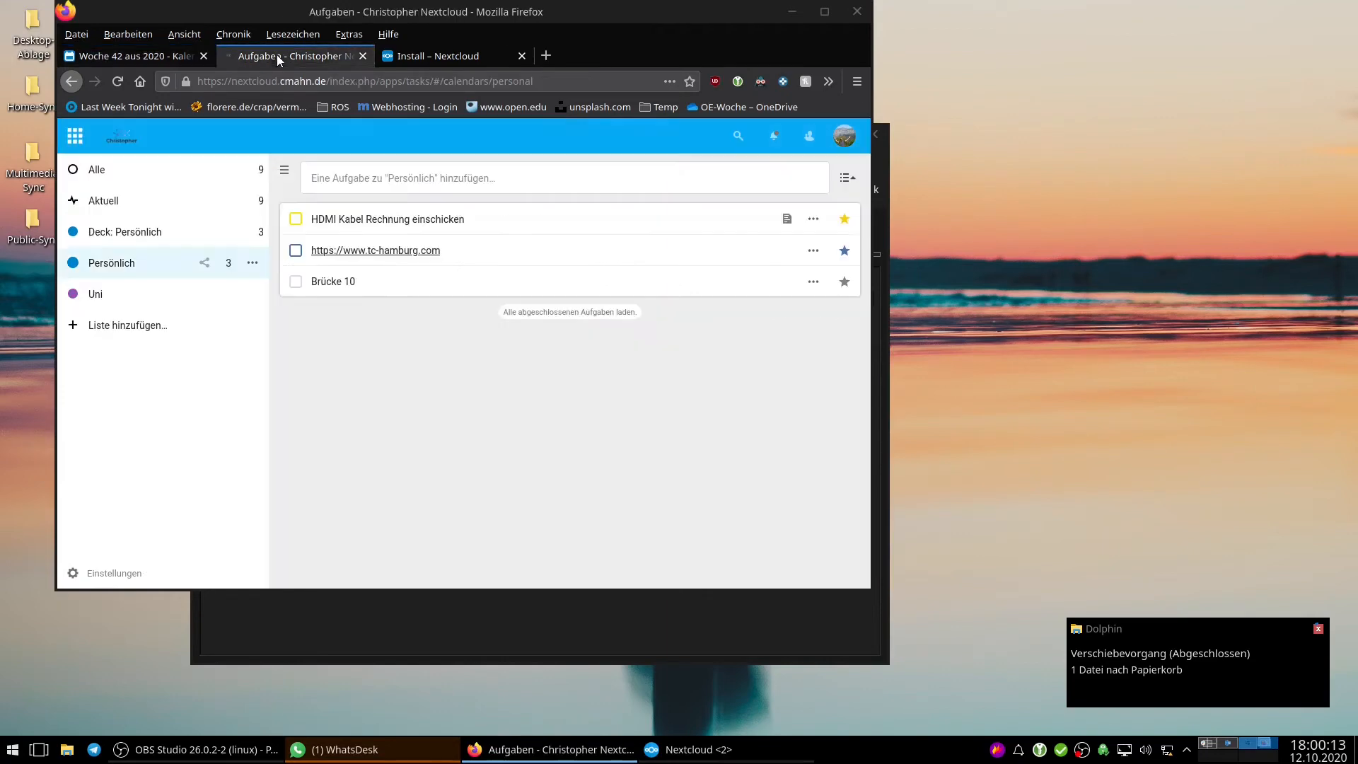
left_click(75, 136)
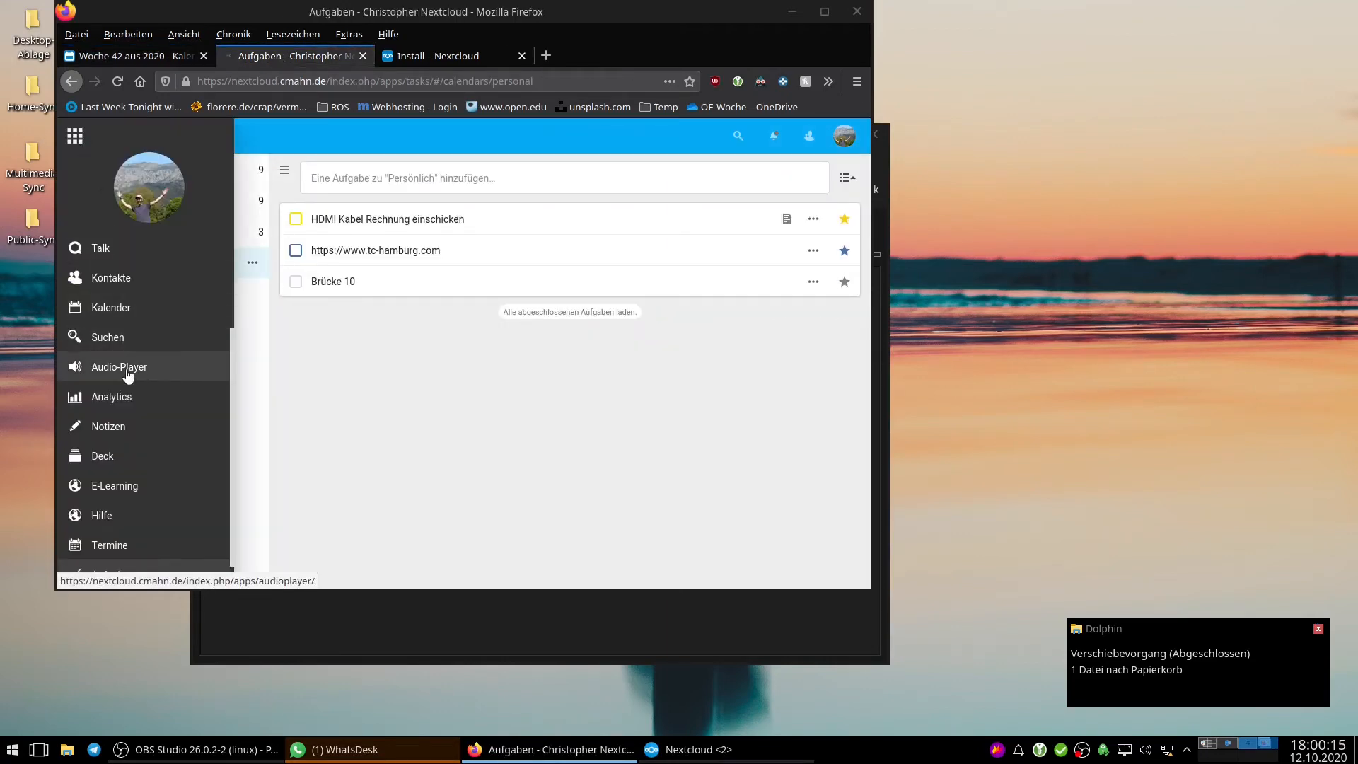
scroll(129, 255, "up", 3)
left_click(134, 240)
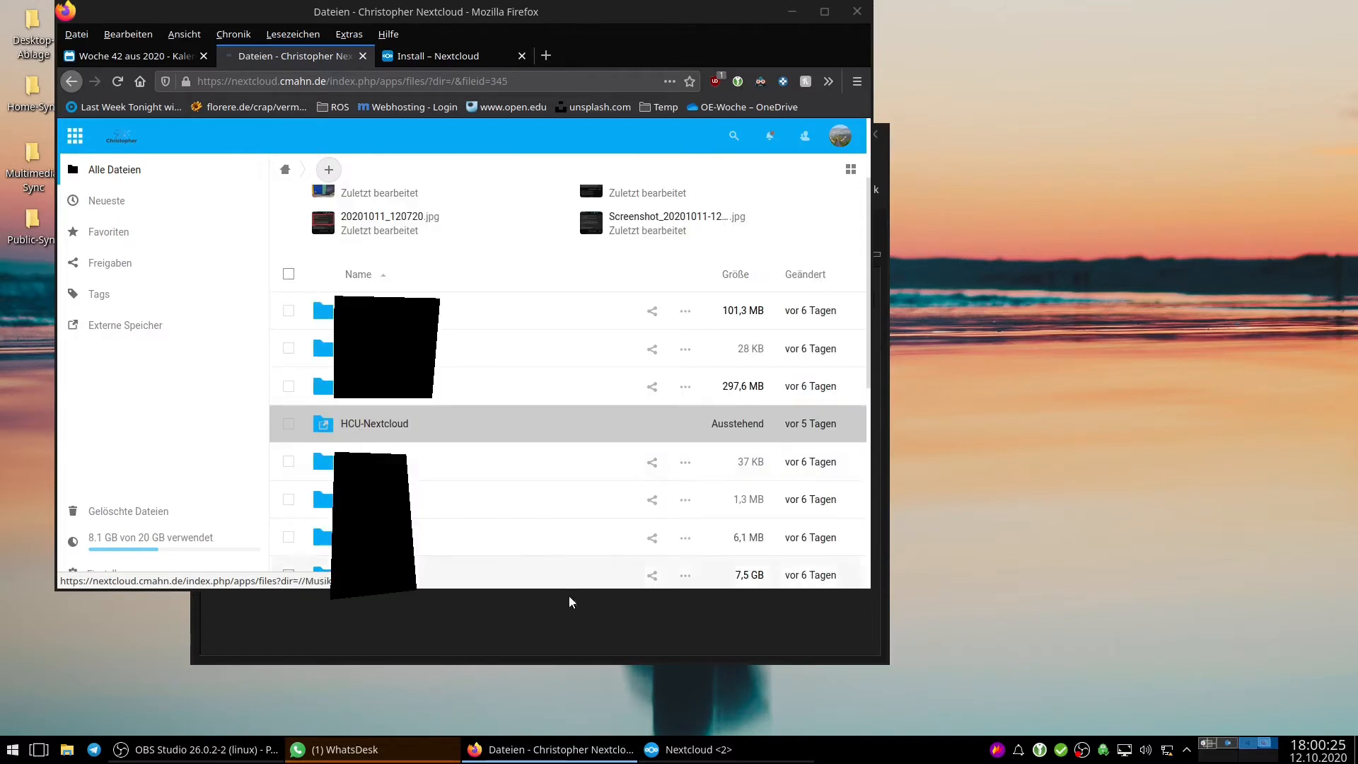
left_click(614, 647)
left_click_drag(475, 134, 823, 140)
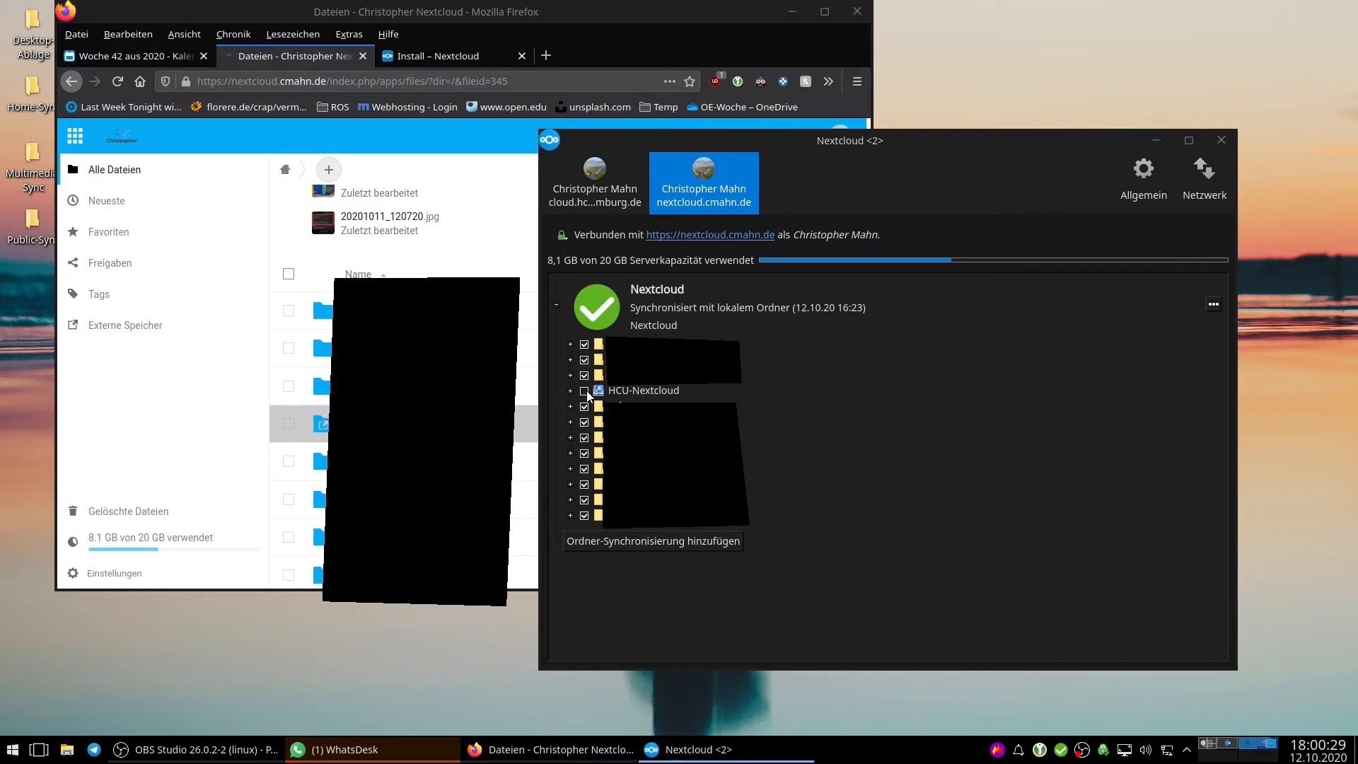
Expand HCU-Nextcloud in the client's folder tree, check both accounts, and close the client window
left_click(569, 391)
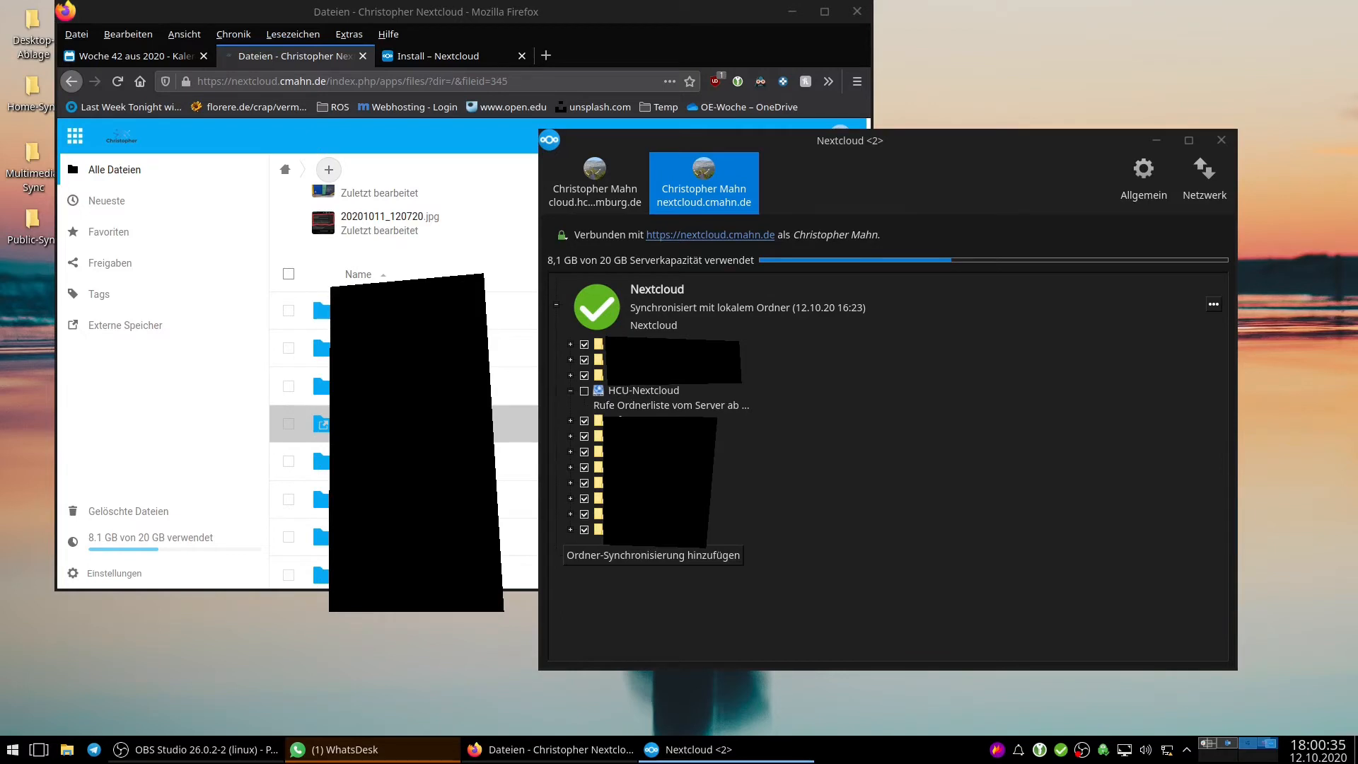
left_click(578, 187)
left_click(684, 185)
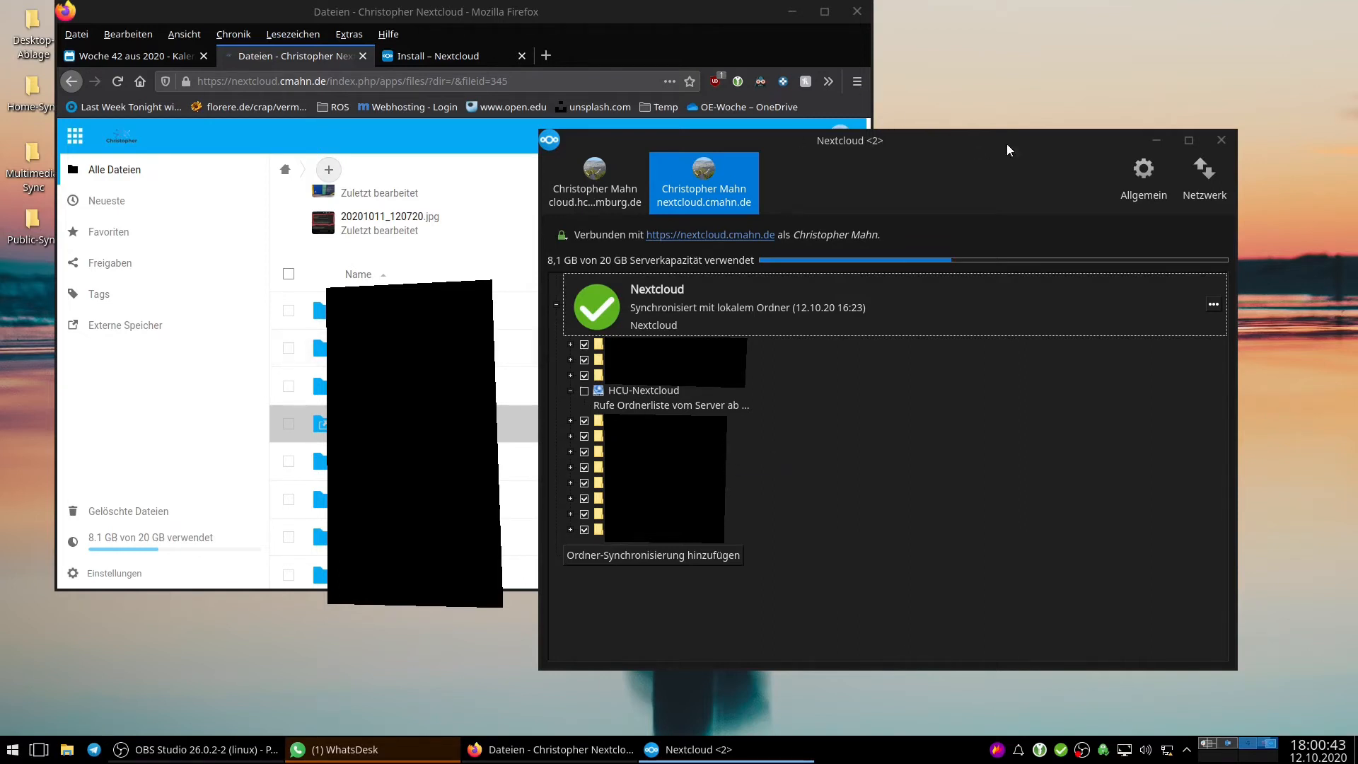
left_click(1229, 147)
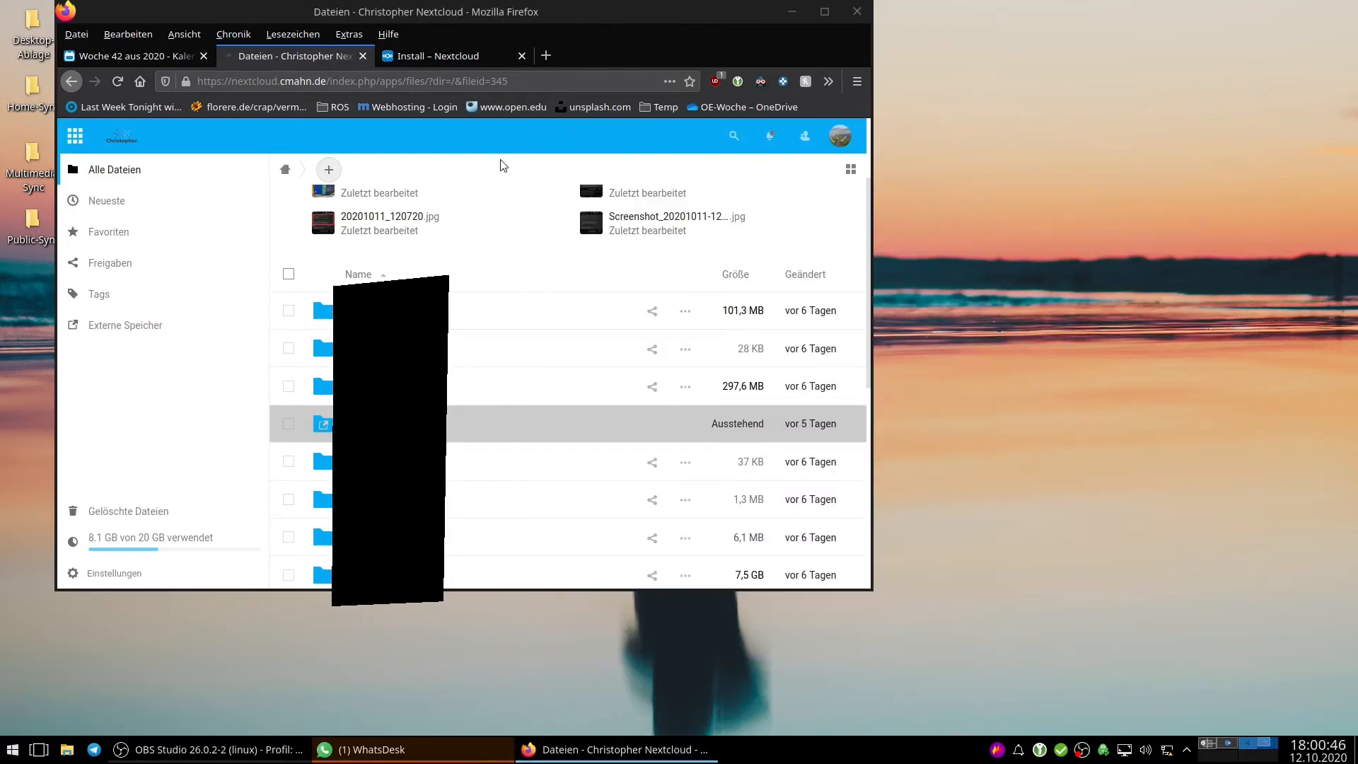
Maximise Firefox and show the Nextcloud install page's mobile app downloads for Files and Talk
left_click(824, 12)
left_click(353, 55)
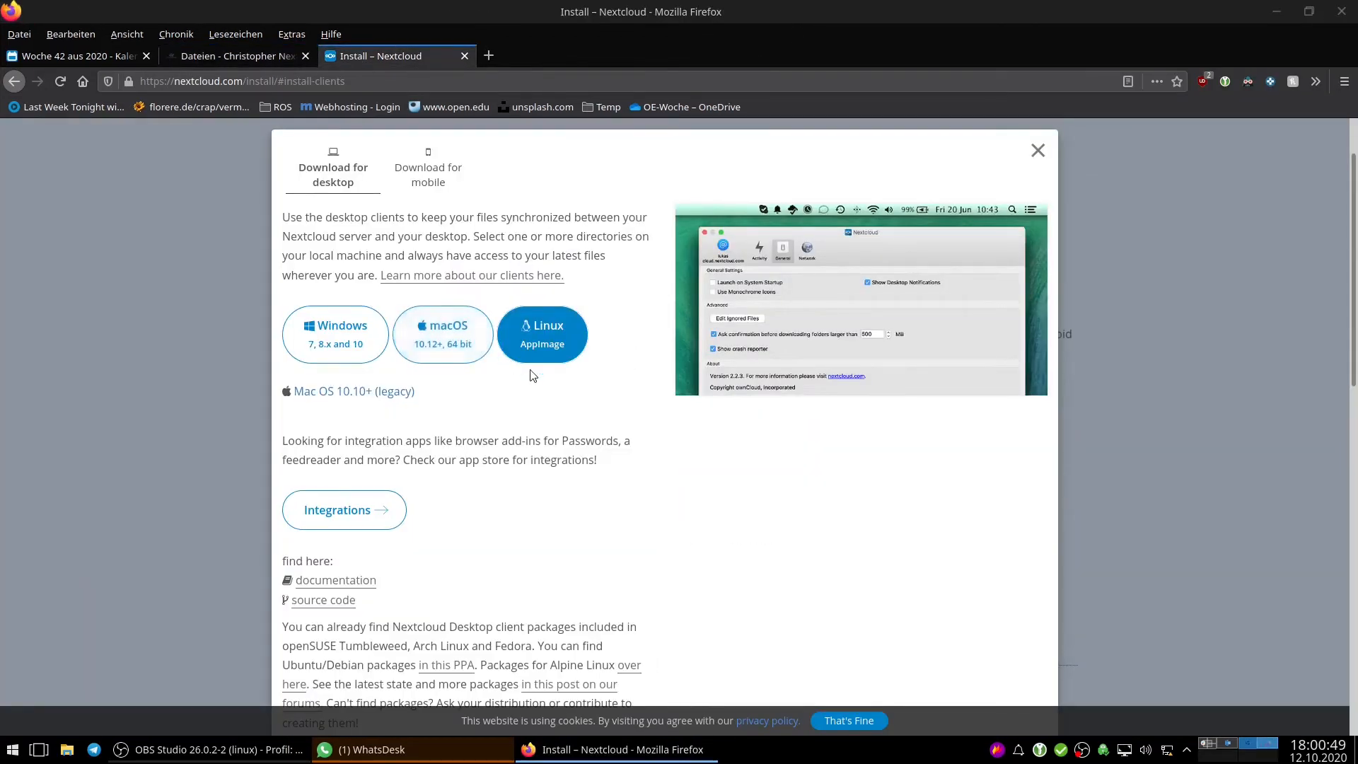
scroll(640, 465, "down", 3)
scroll(637, 460, "up", 5)
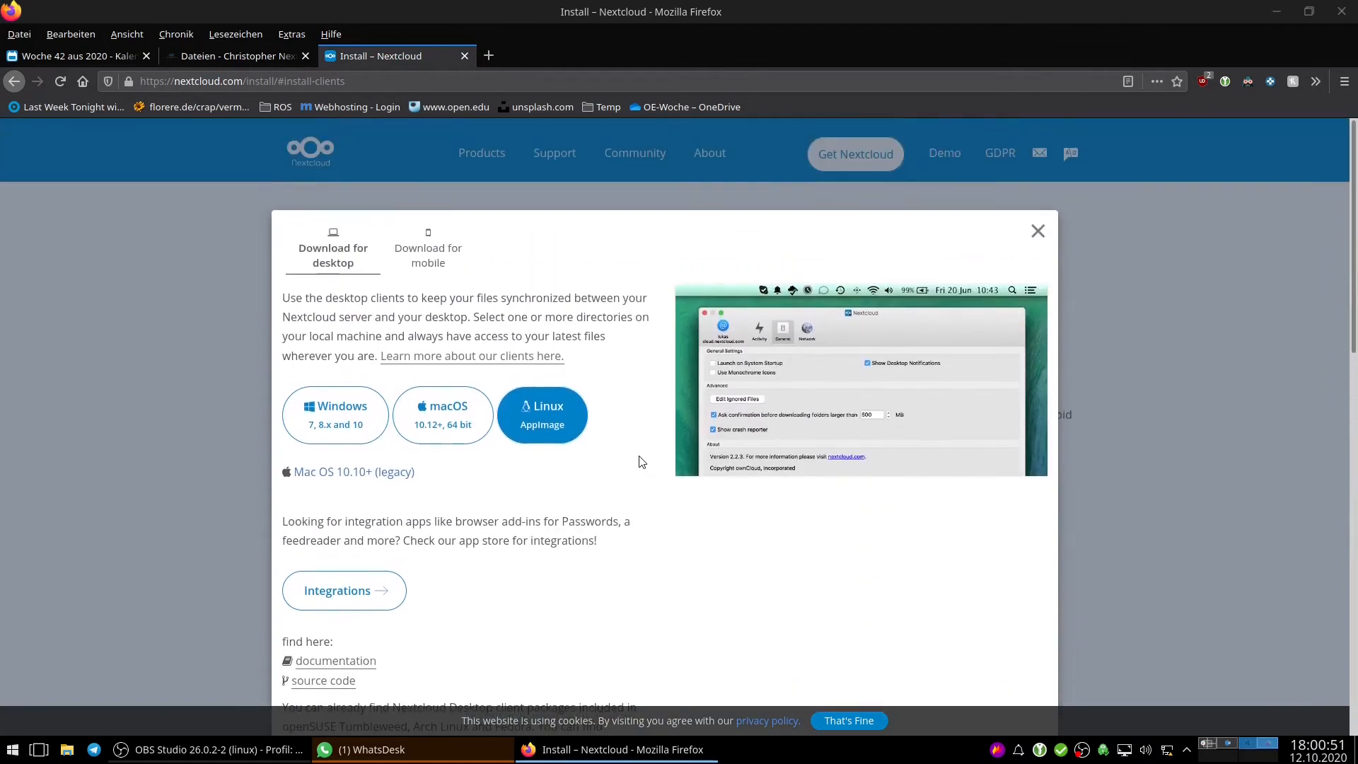
left_click(424, 256)
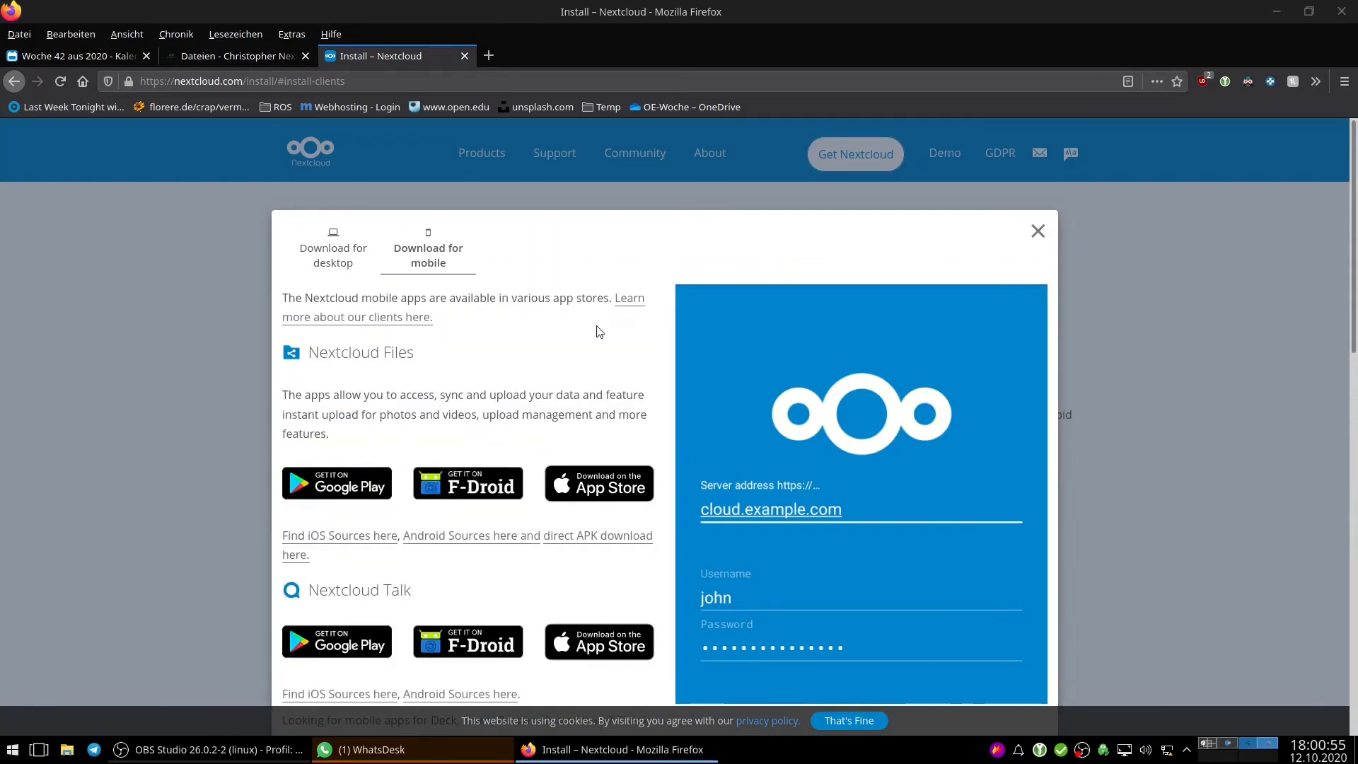
scroll(599, 331, "down", 1)
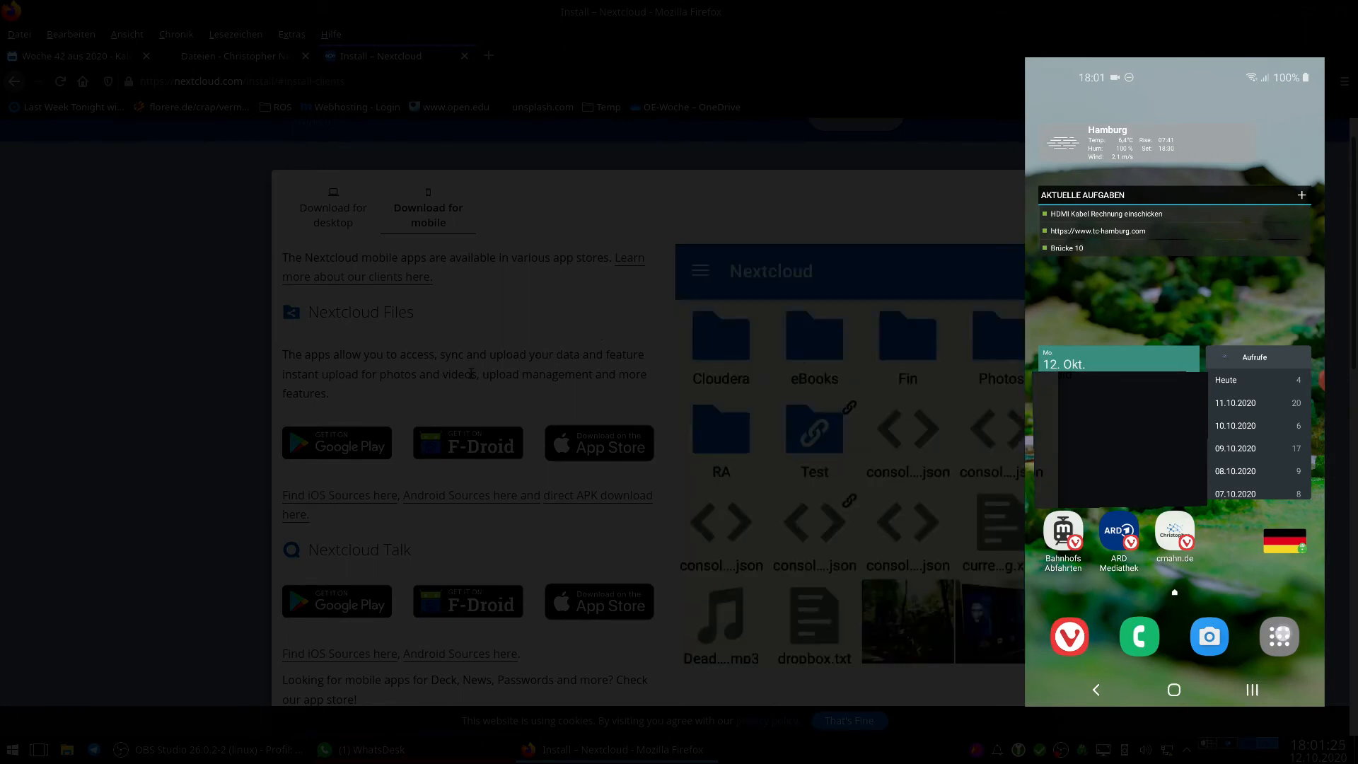
Scroll down while the phone's Nextcloud app opens the 18.7 MB file's details
scroll(470, 373, "down", 2)
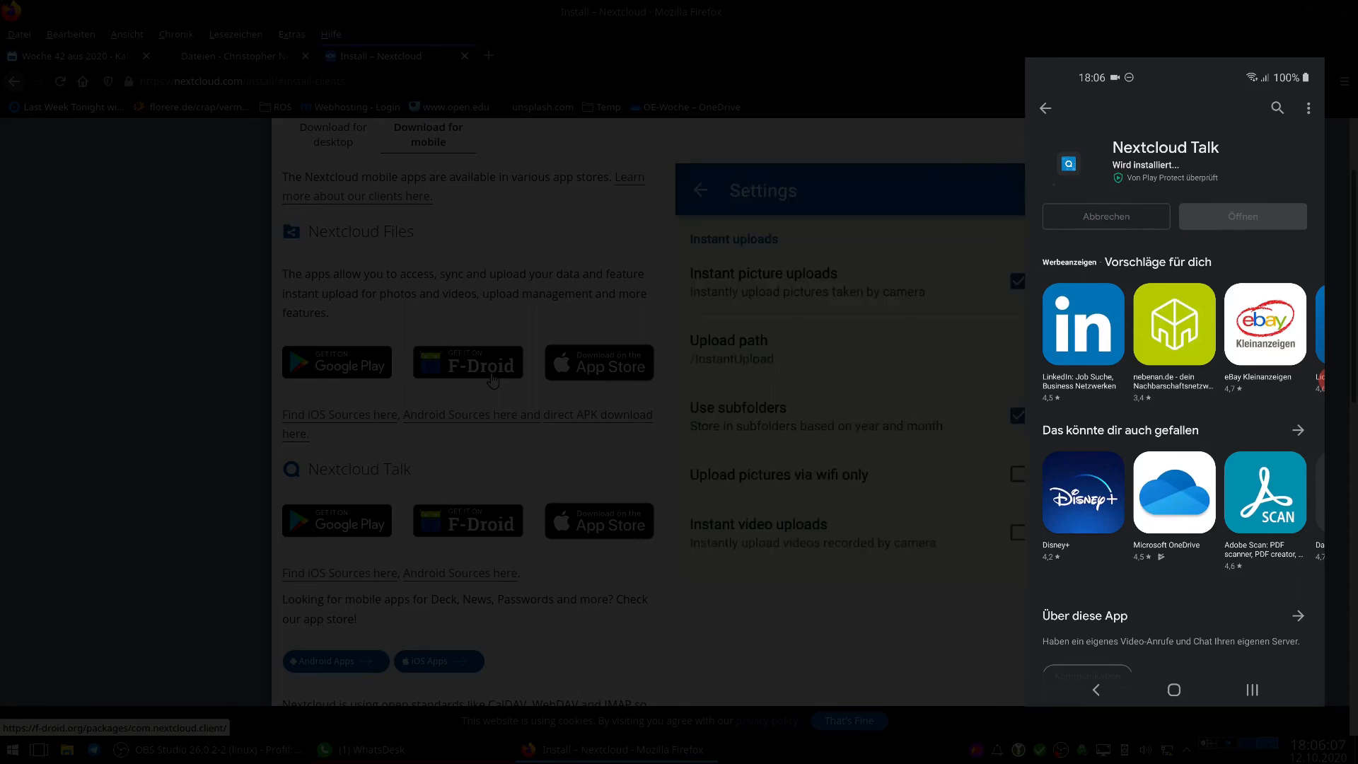
Scroll back up on the Nextcloud mobile downloads page
scroll(258, 362, "up", 1)
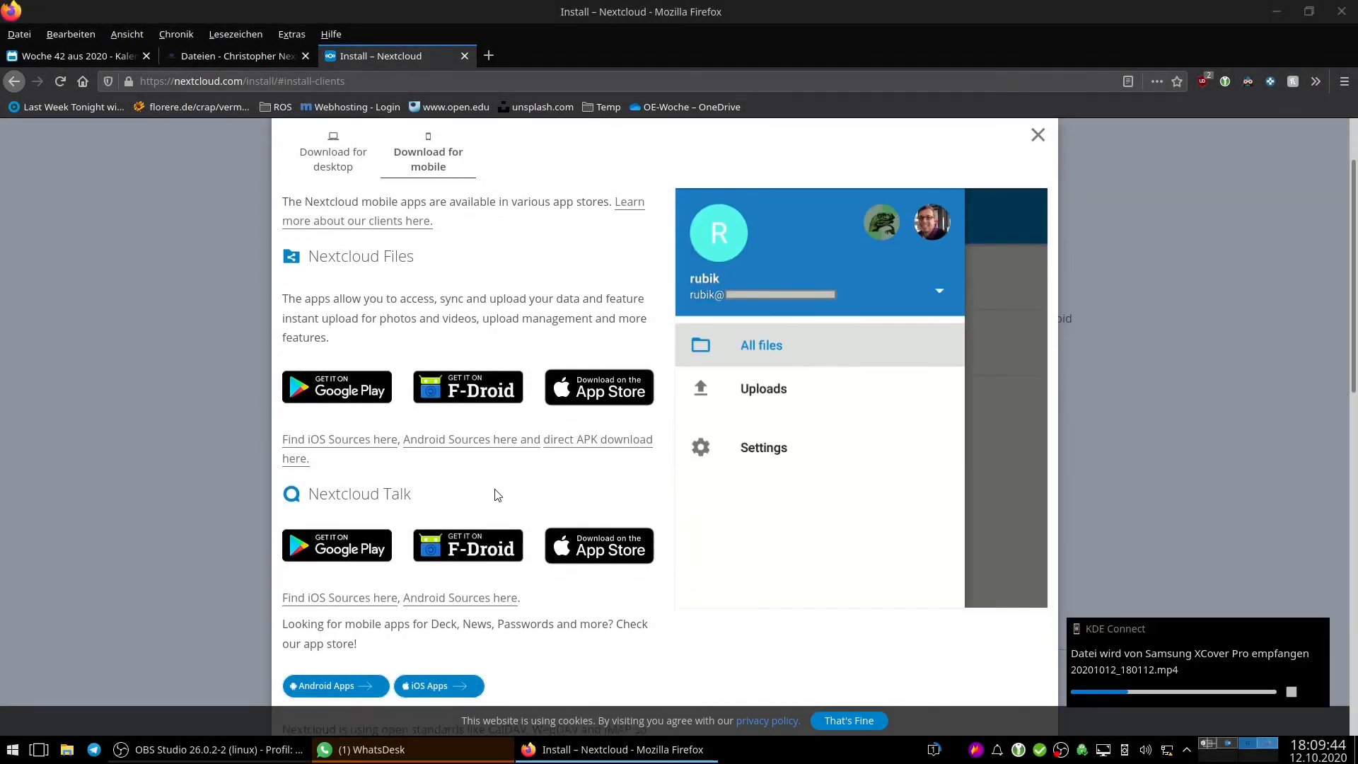
Scroll up to the Files and Talk app store links on nextcloud.com/install
scroll(497, 494, "up", 2)
Return to the 'Woche 42 aus 2020 - Kalender' tab and switch to the Dateien app
left_click(102, 51)
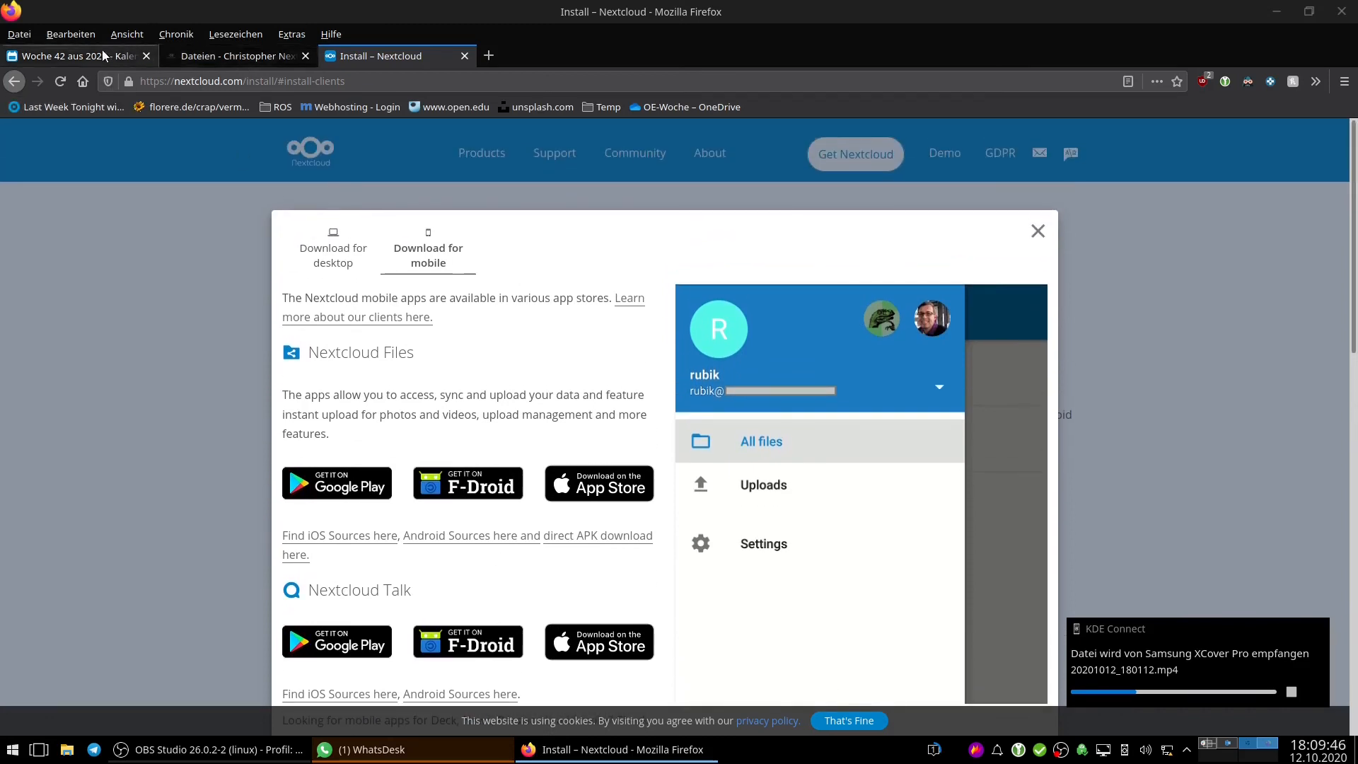
scroll(387, 317, "up", 2)
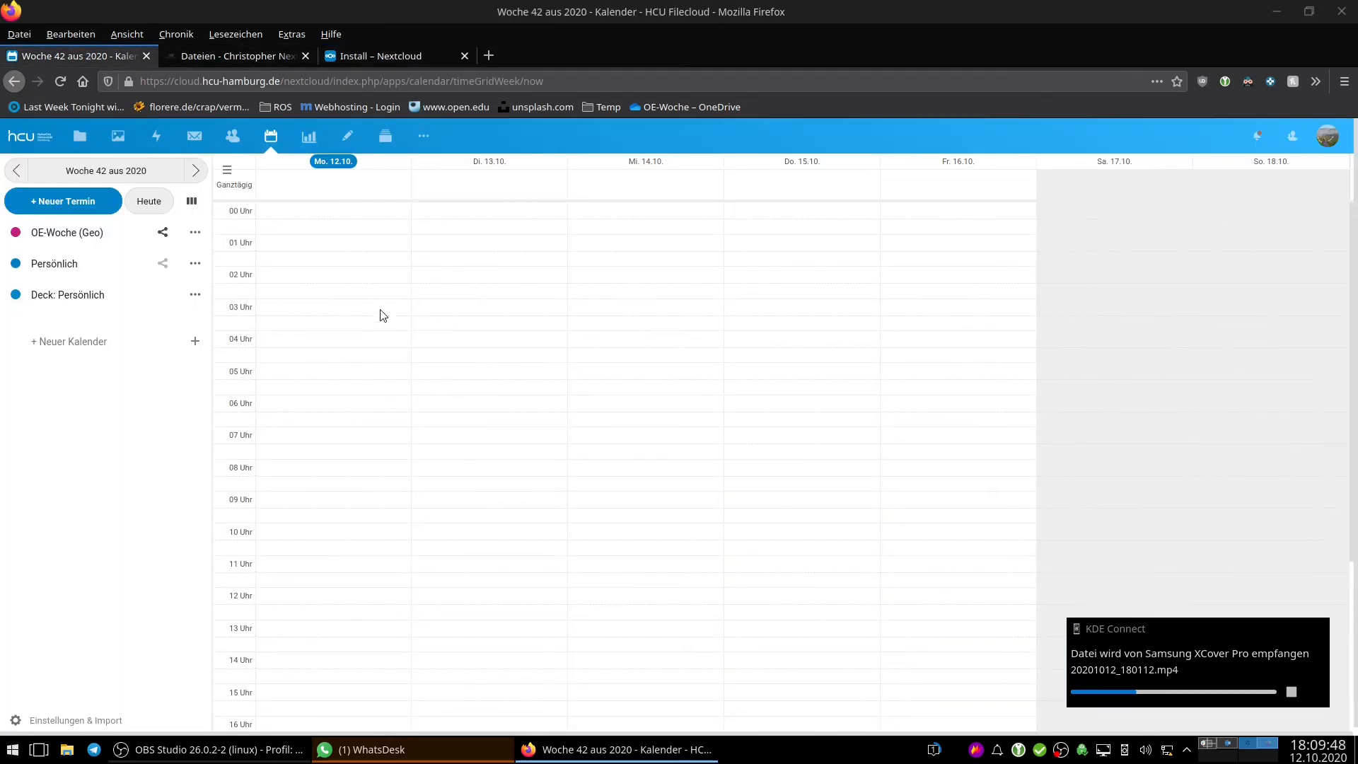
left_click(89, 141)
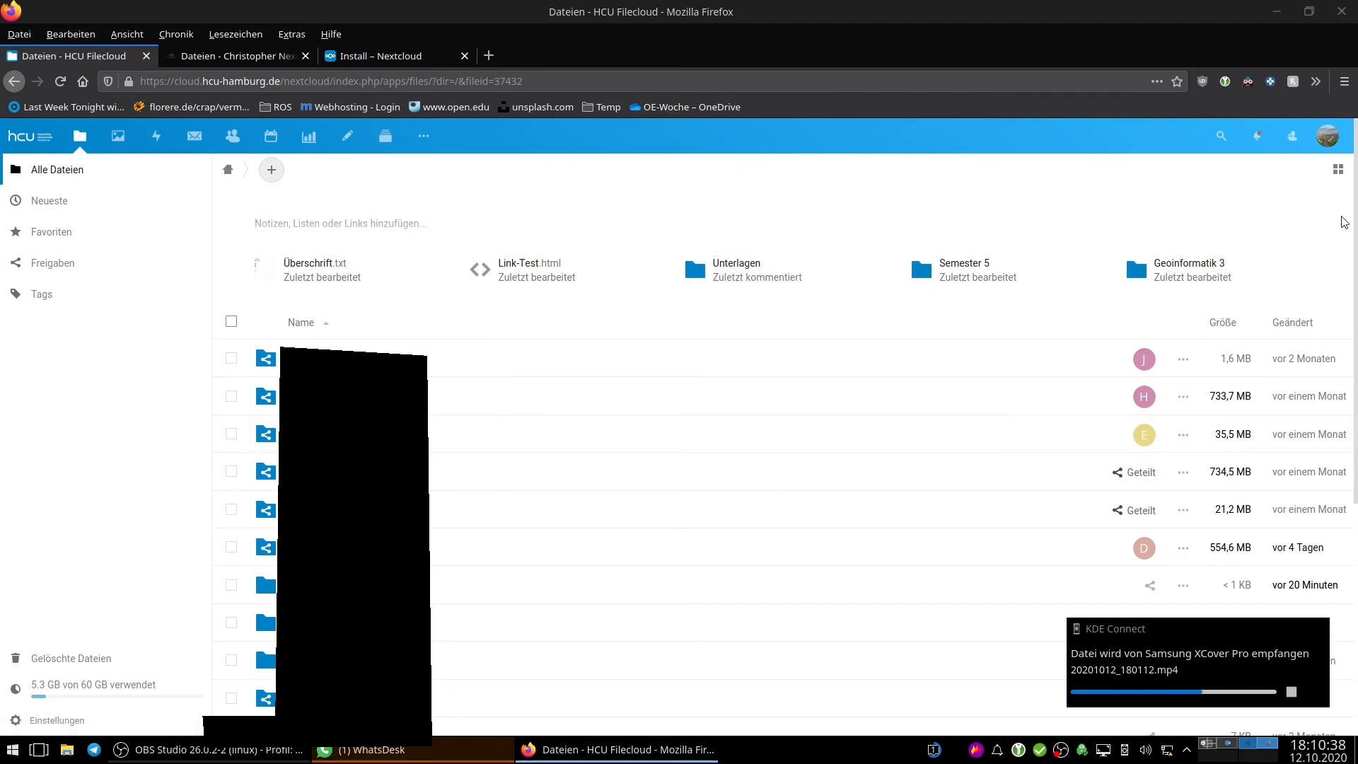
Add a new share link to the Unterlagen folder, then switch to the Tags view
left_click(1330, 136)
left_click(812, 242)
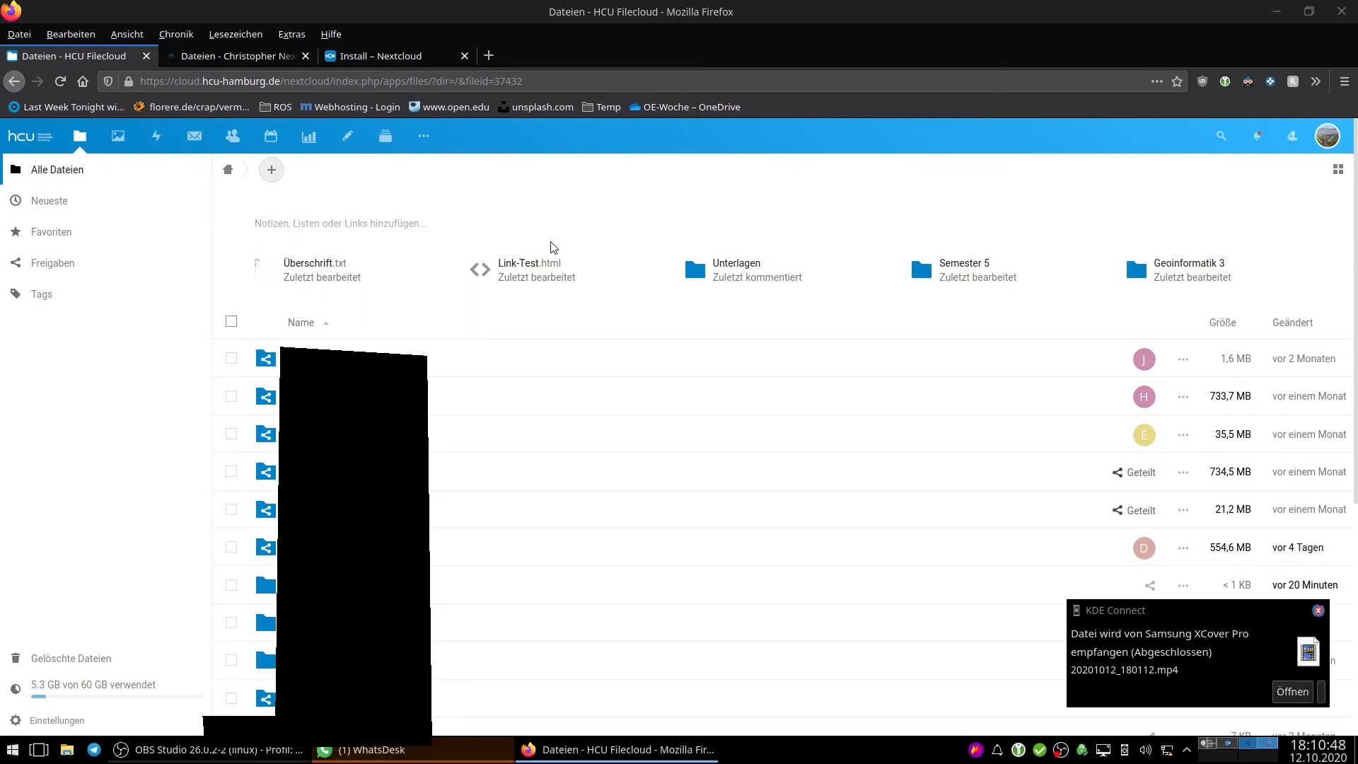
scroll(553, 247, "down", 3)
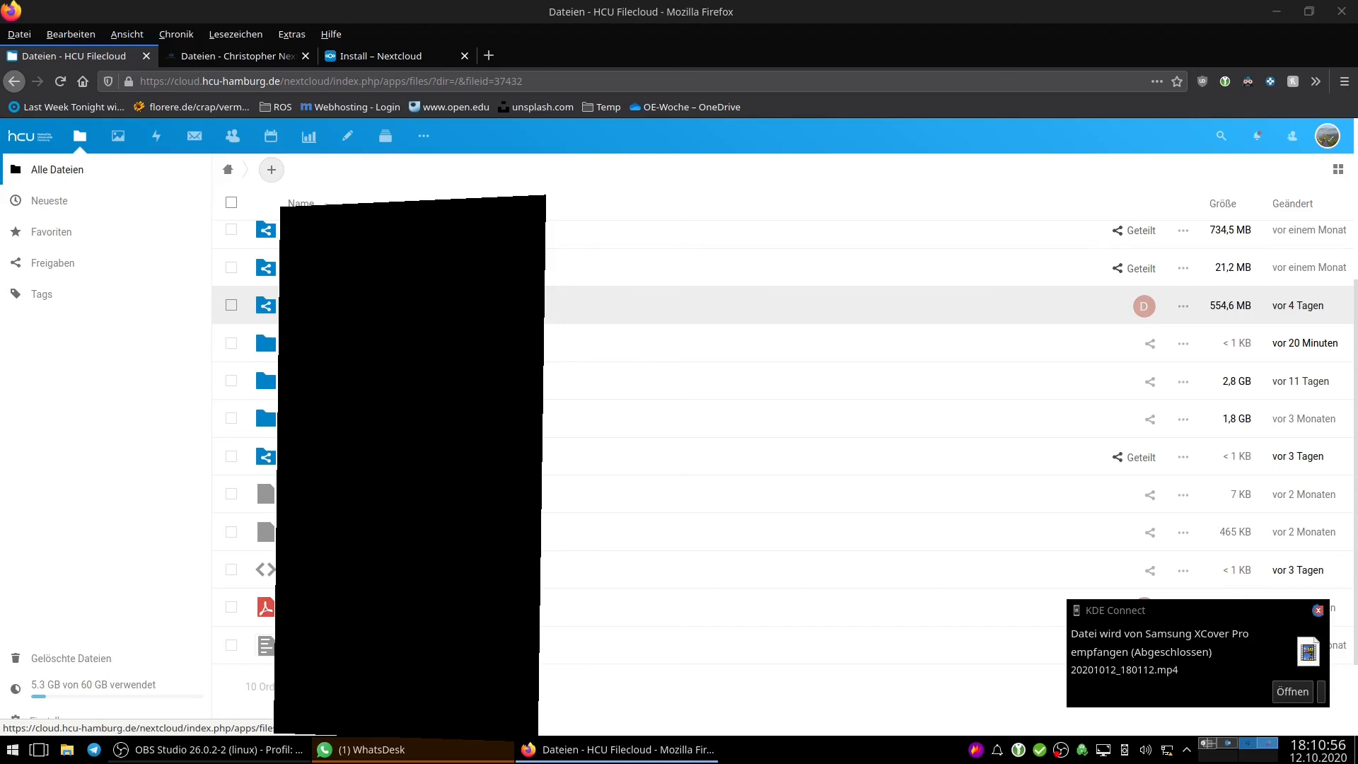
left_click(1121, 460)
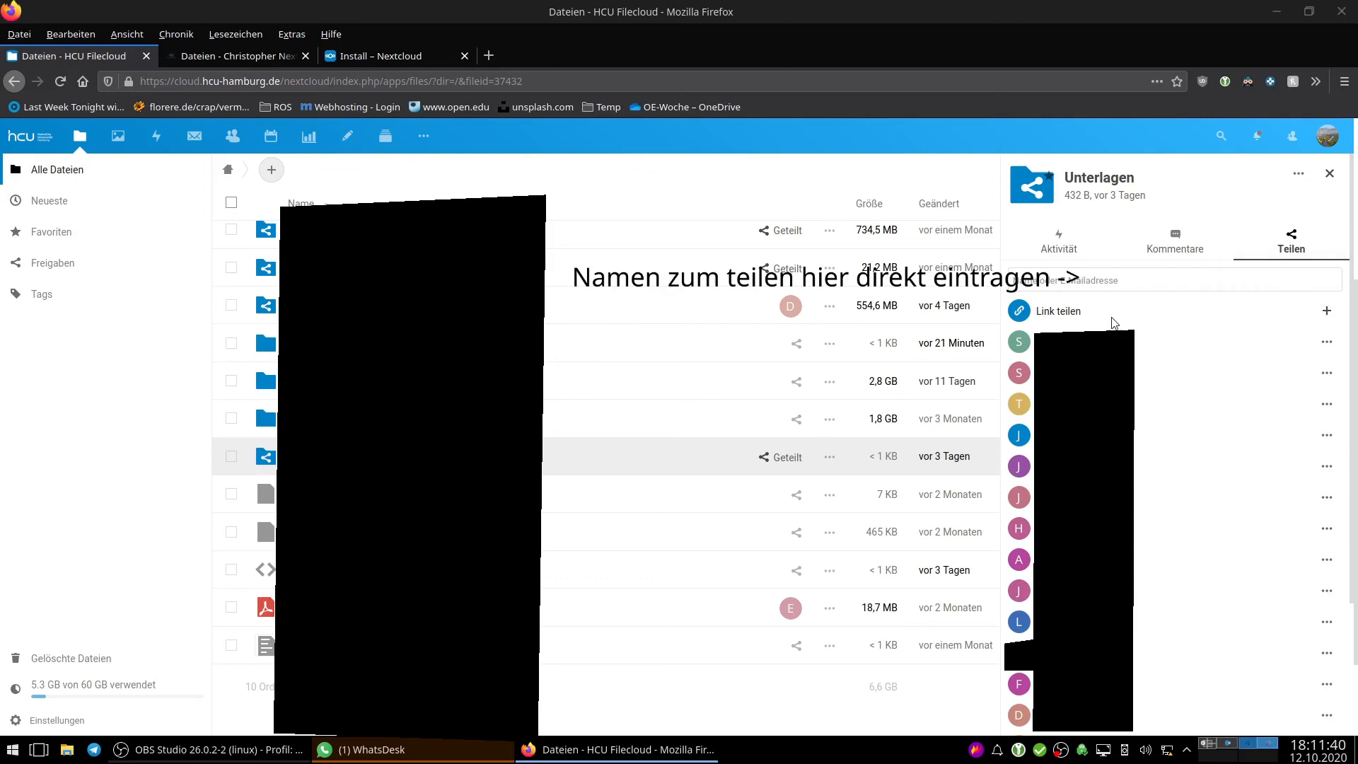
left_click(1322, 310)
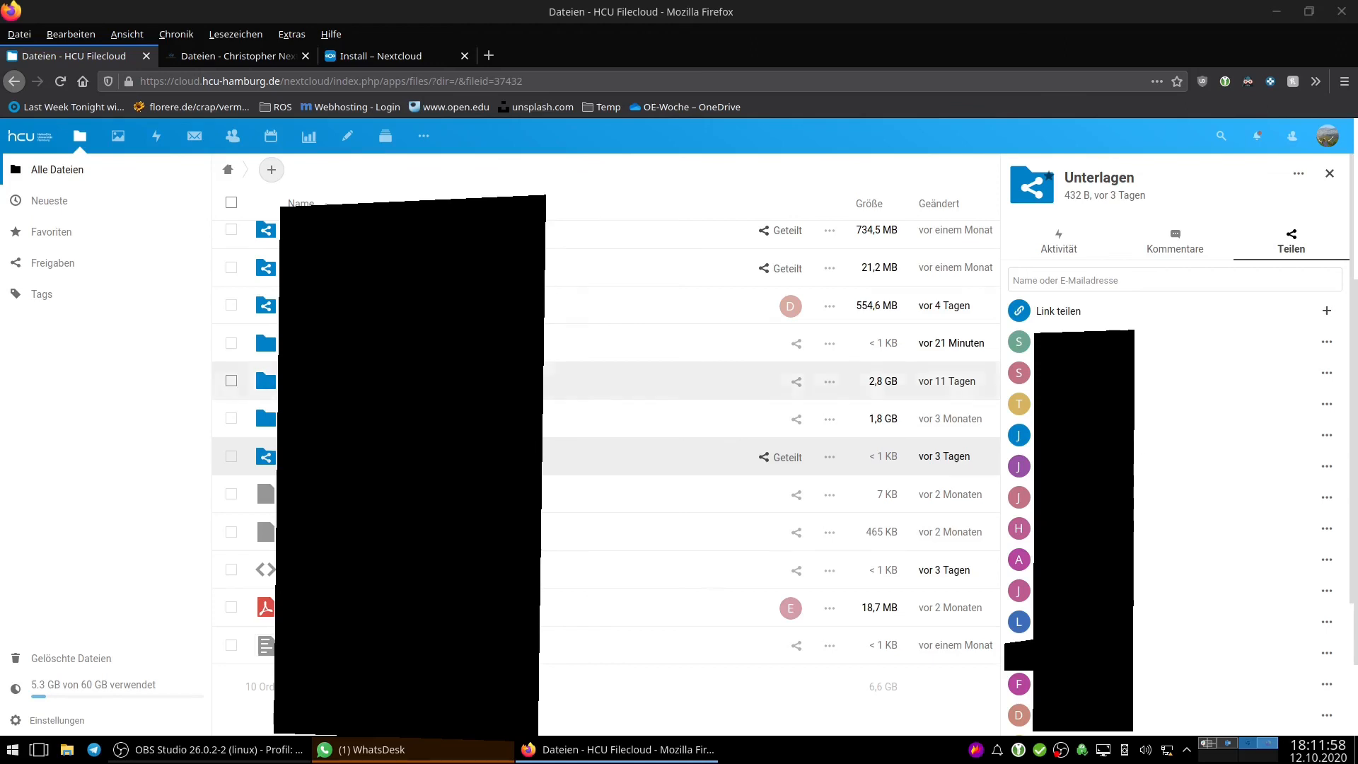
left_click(111, 313)
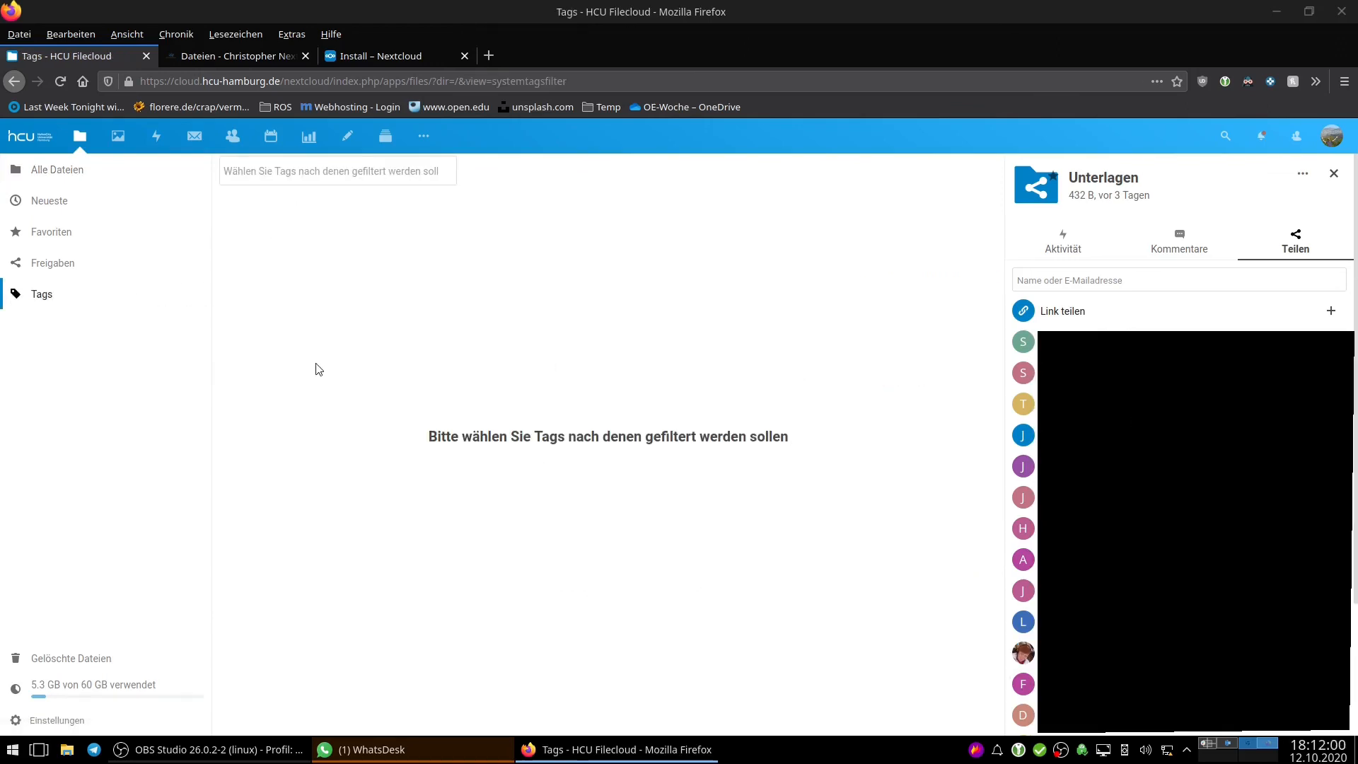
Close the Unterlagen sharing sidebar and go back to 'Alle Dateien'
left_click(1340, 174)
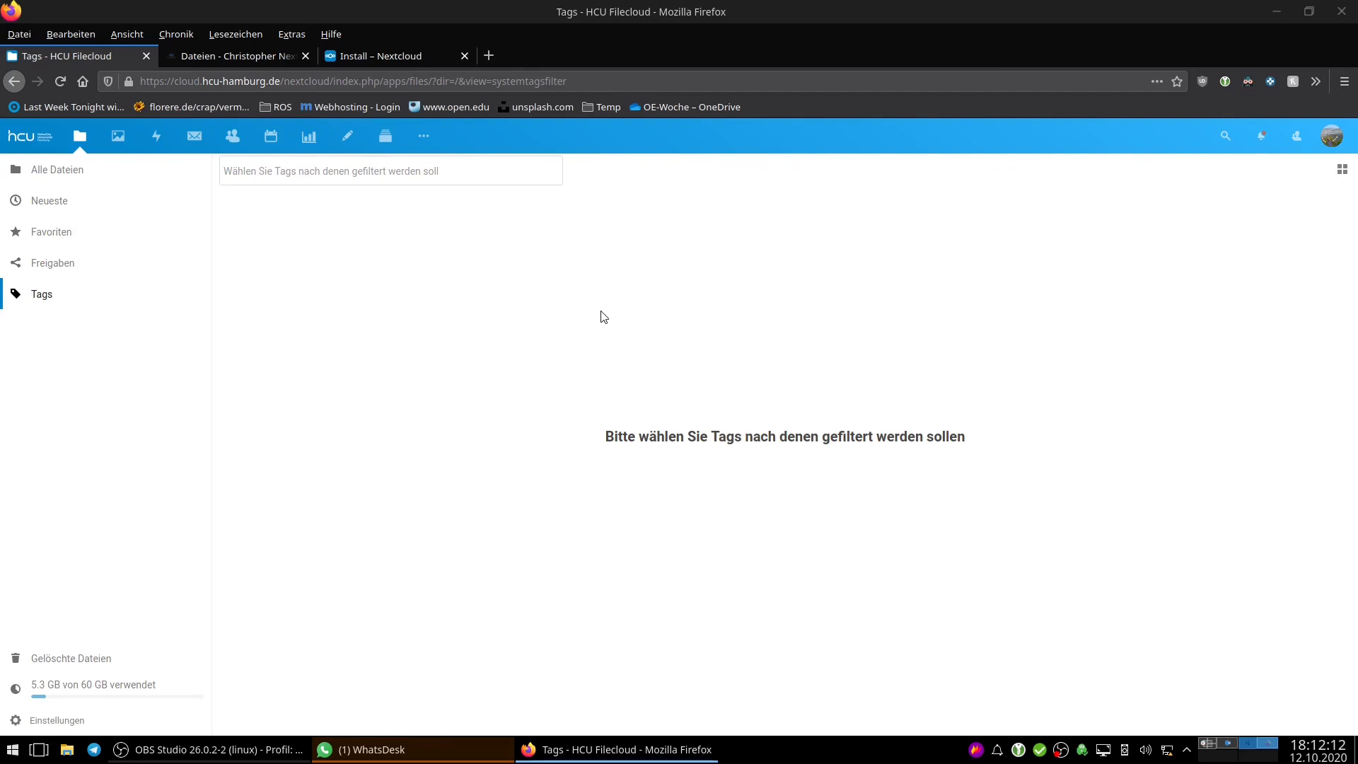
left_click(80, 136)
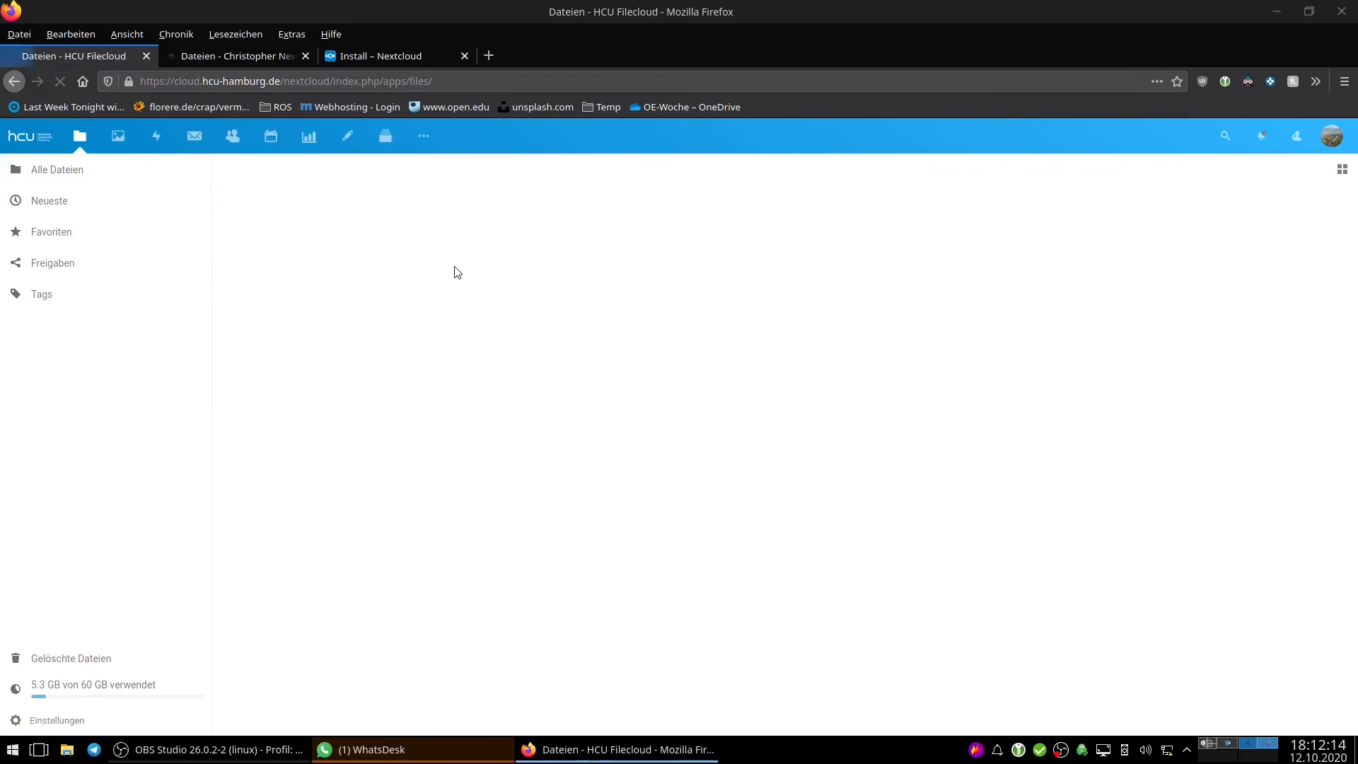